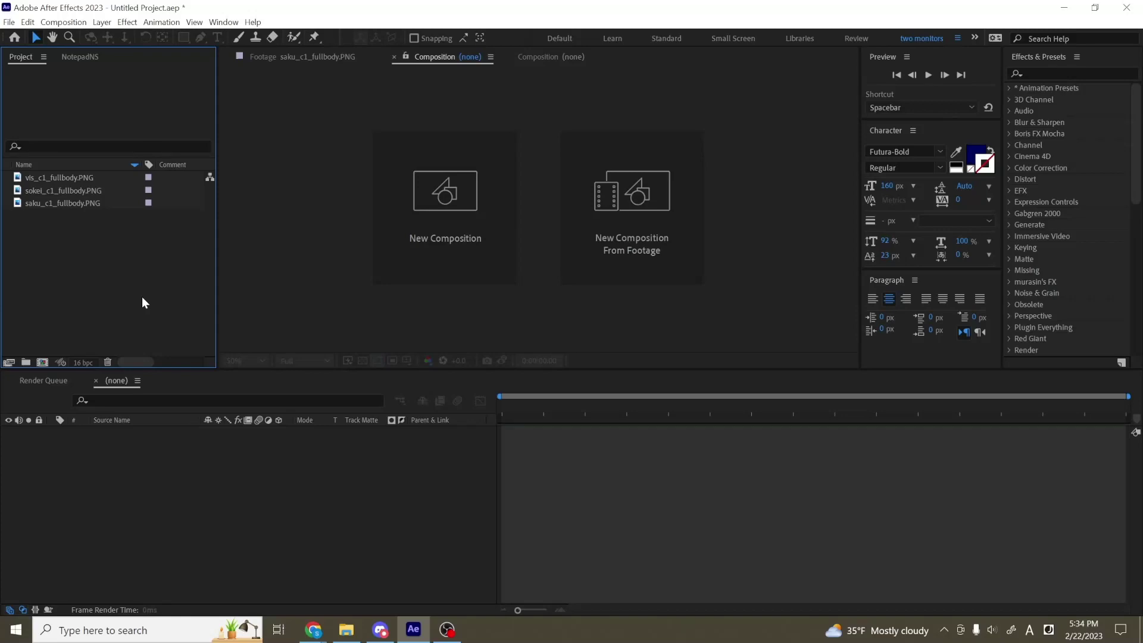
- Create a new composition at 1920 x 1080 px, 30 frames per second, with a duration of 0:01:05:23
left_click(42, 362)
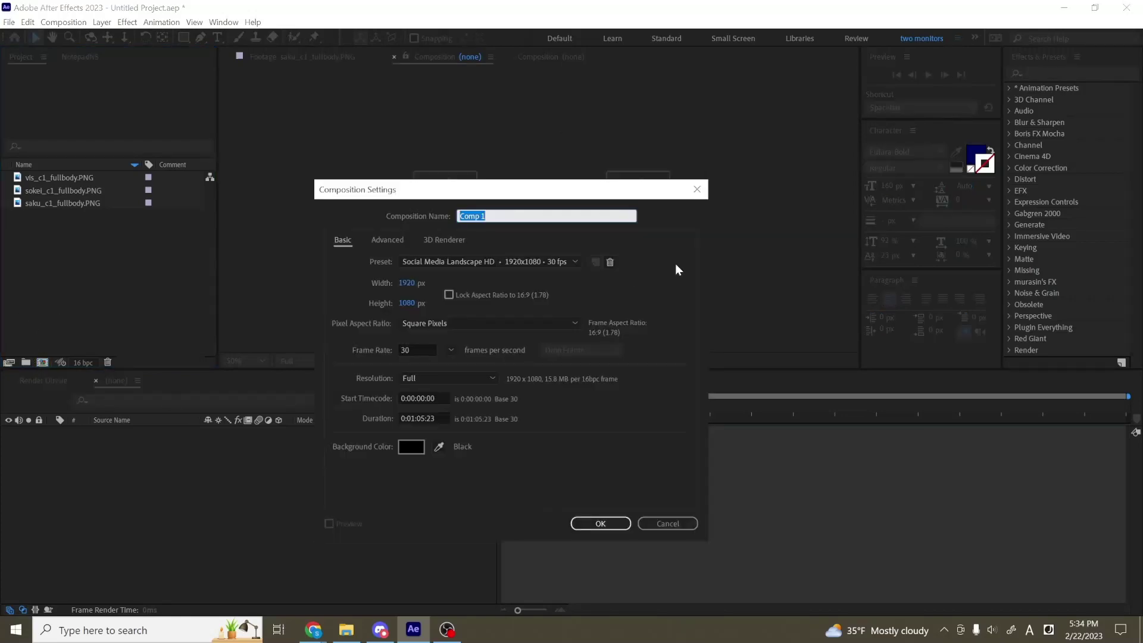
left_click(407, 283)
left_click(407, 304)
left_click(417, 350)
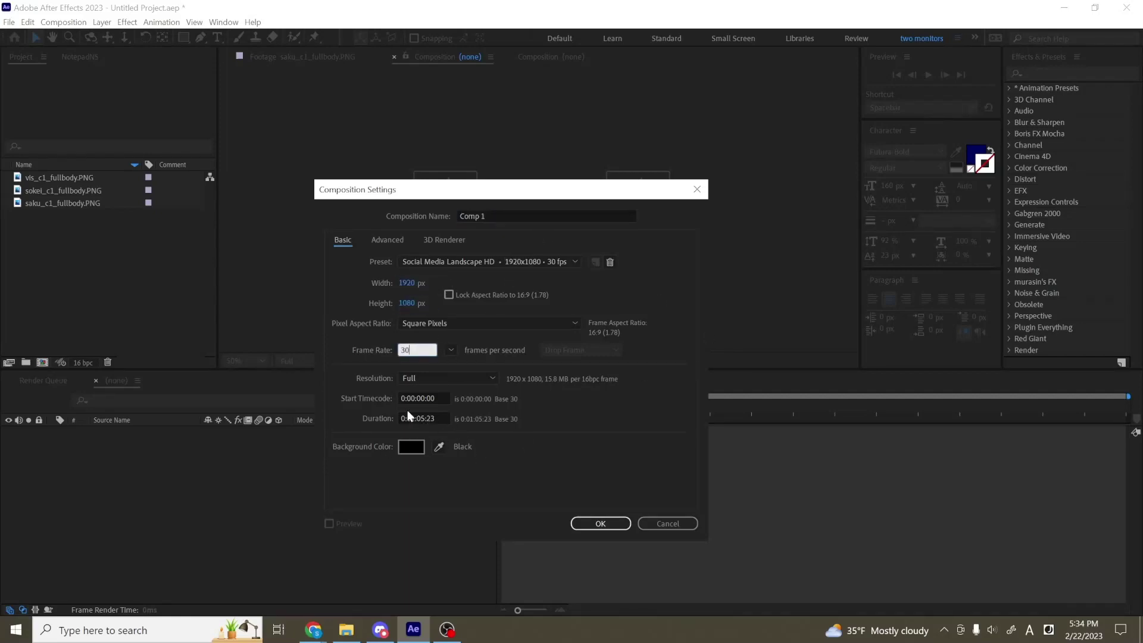
left_click(528, 466)
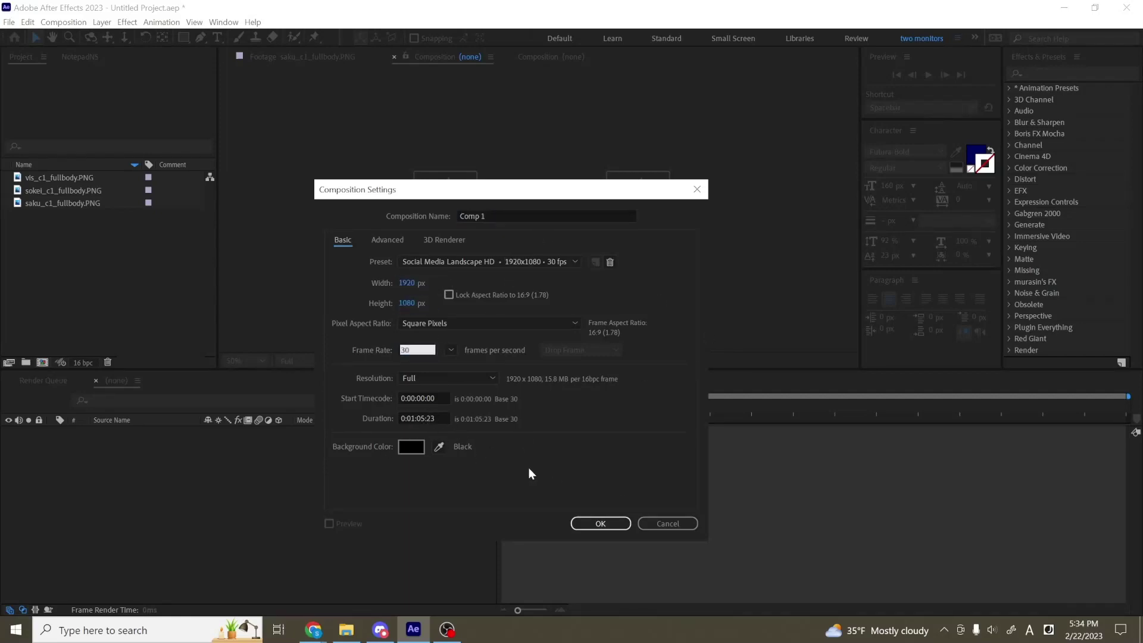
left_click(599, 524)
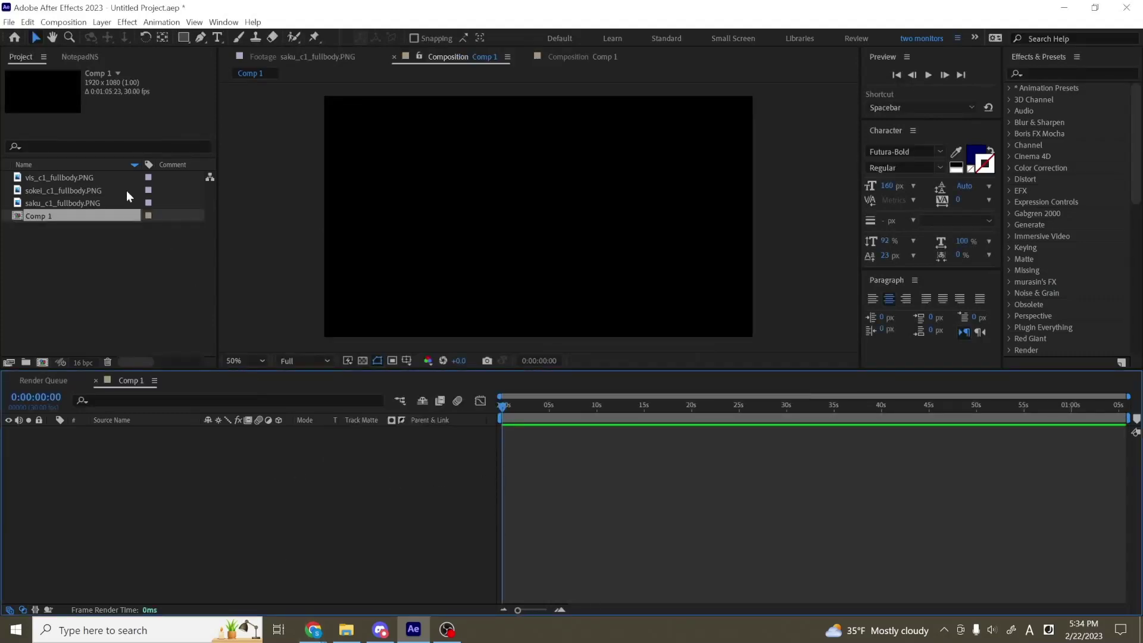
- Add vis_c1_fullbody.PNG, sokei_c1_fullbody.PNG and saku_c1_fullbody.PNG from the project to the composition's timeline
left_click(84, 180)
left_click(102, 202, "shift")
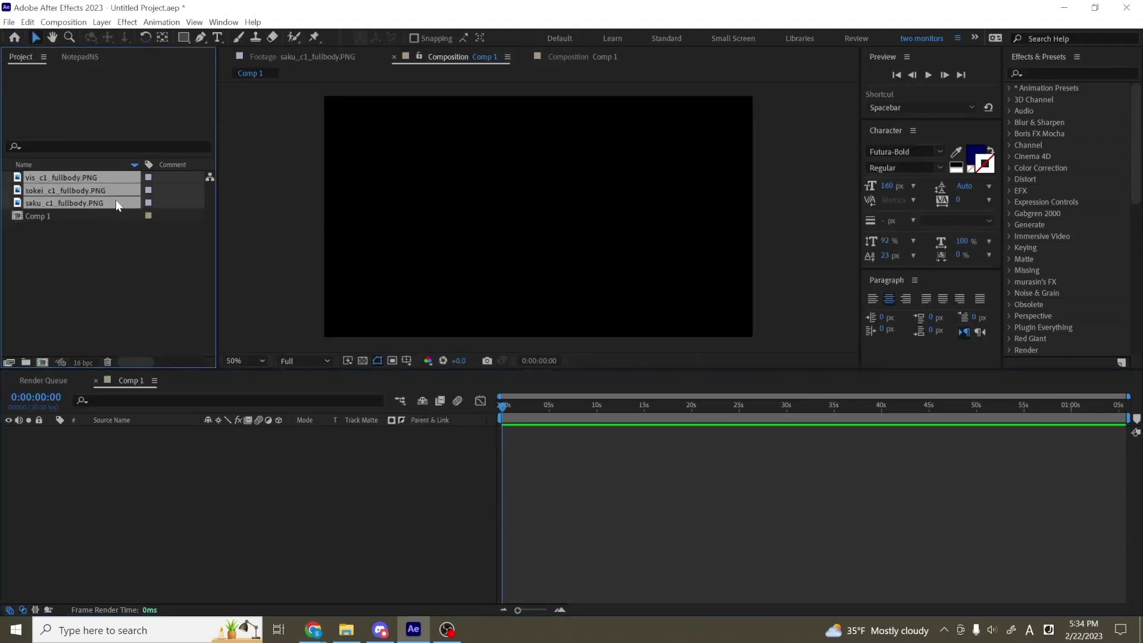
left_click_drag(115, 199, 210, 463)
- Scale all three character layers to 15%, then collapse their Scale properties and deselect the layers
key("s")
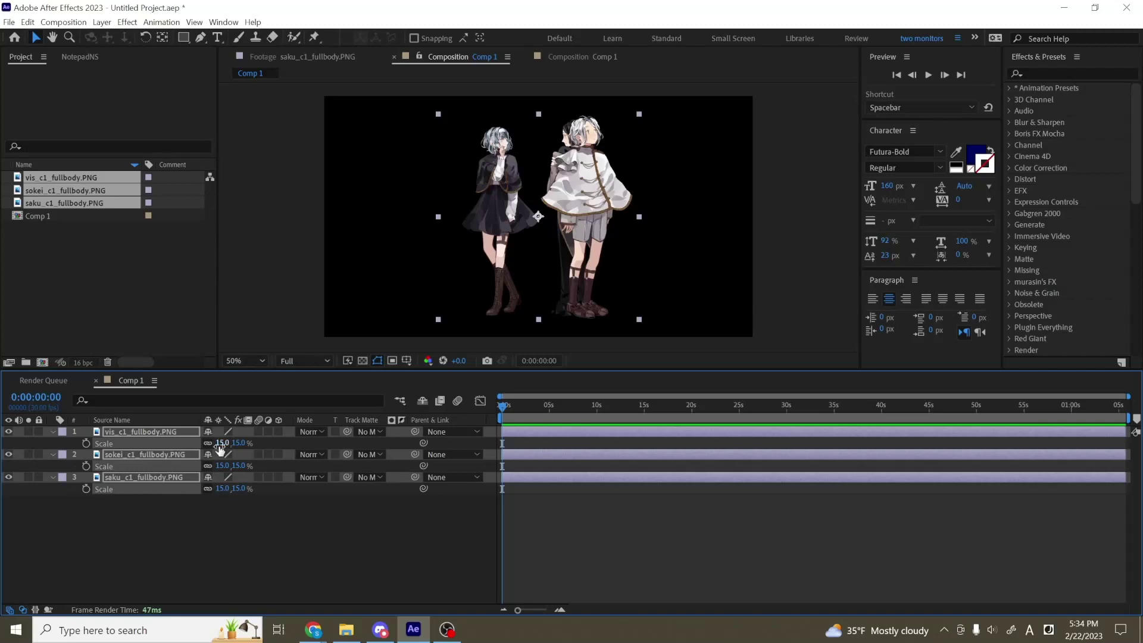
key("s")
key("s")
key("s")
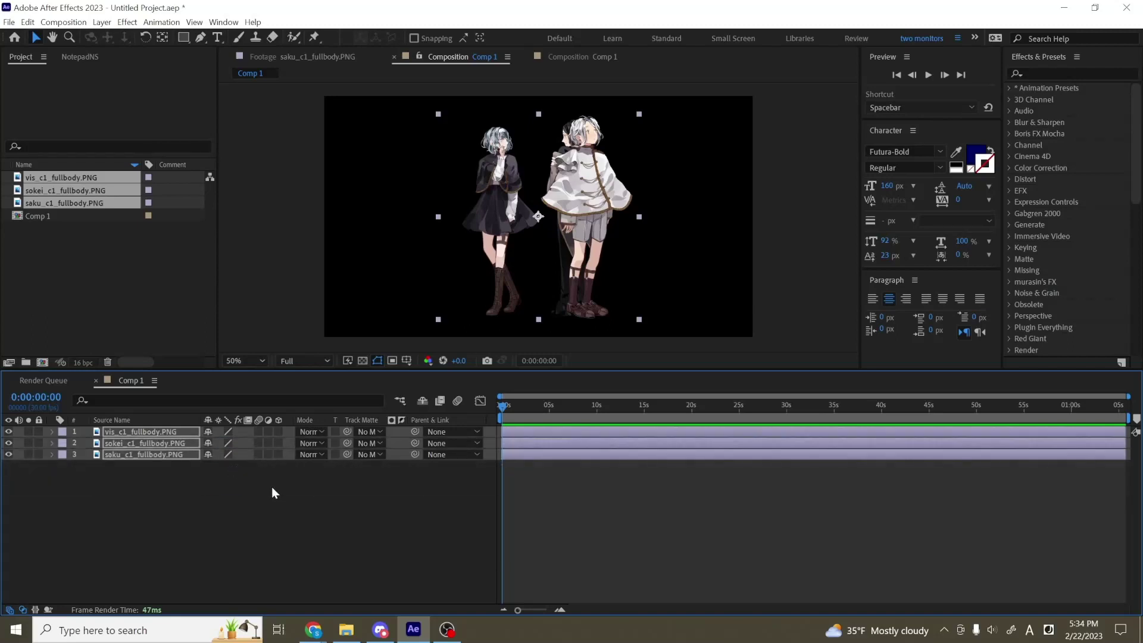
left_click(272, 488)
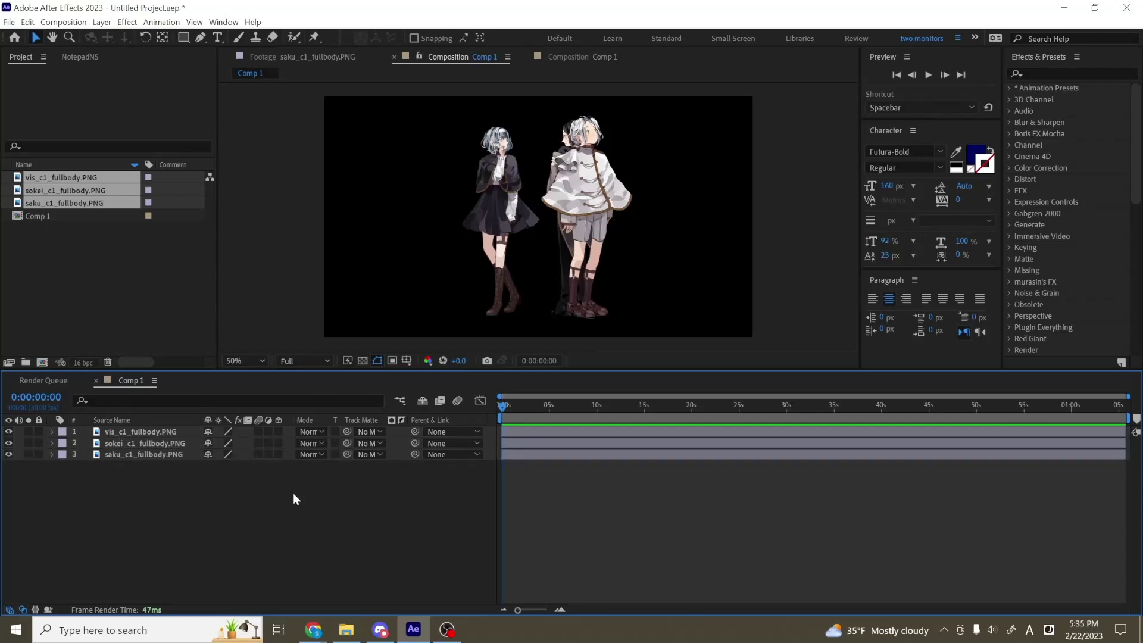
- Turn all three character image layers into 3D layers
left_click(150, 433)
left_click(159, 452, "shift")
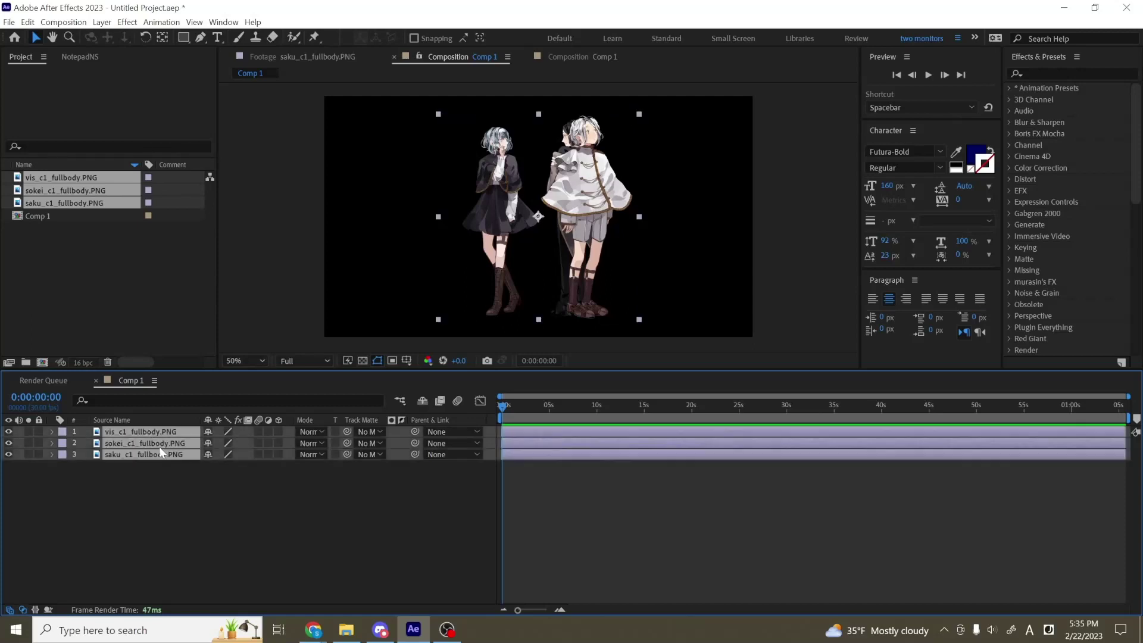
left_click(280, 431)
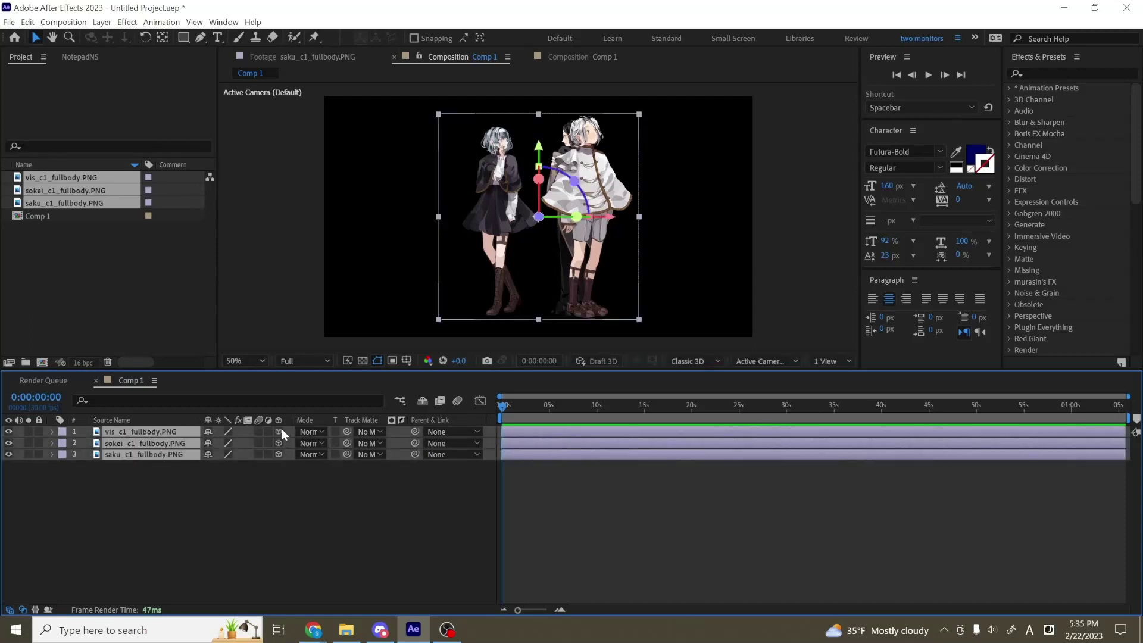
left_click(279, 509)
- Spread the characters horizontally by setting X Position to 685 for vis, 1238 for sokei and 821 for saku
left_click(149, 431)
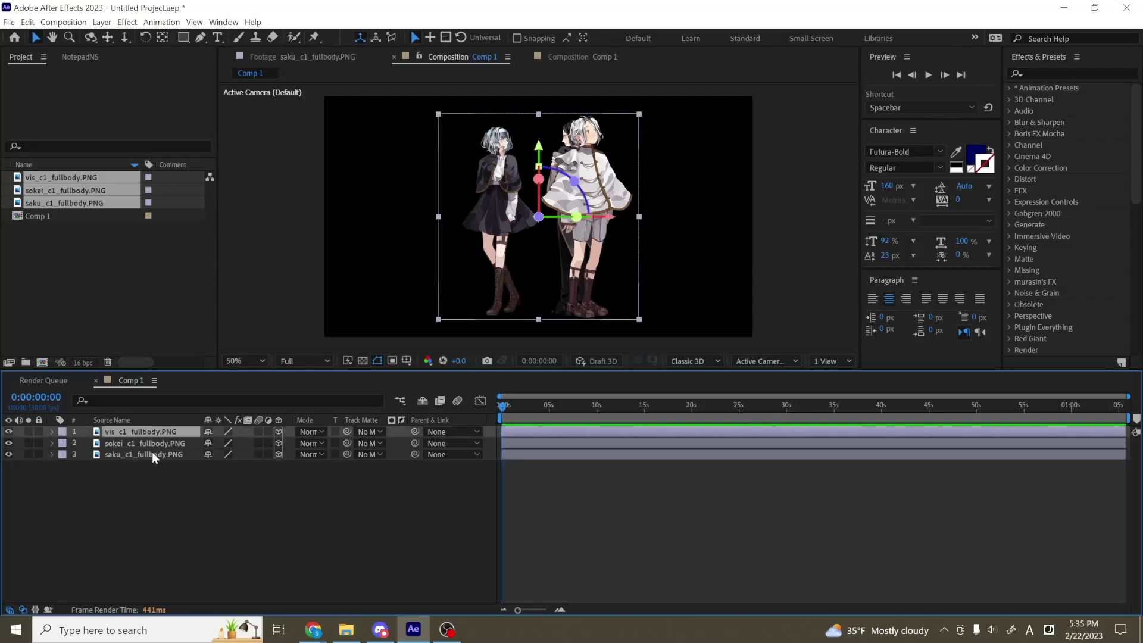
left_click(151, 454)
left_click(154, 444)
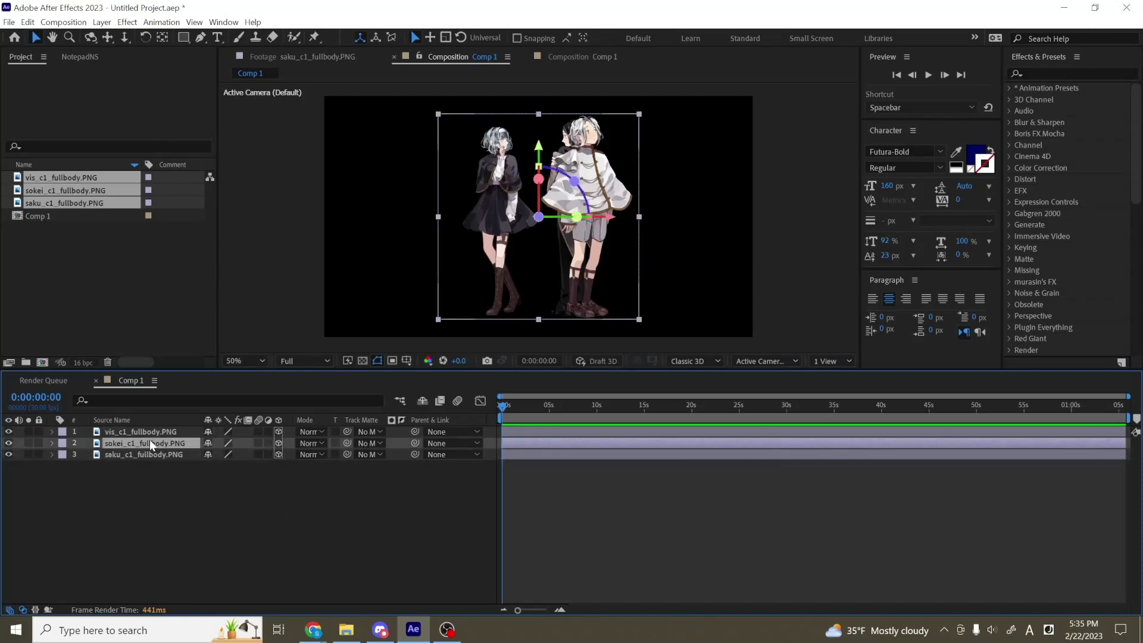
key("p")
left_click(142, 434)
key("p")
left_click(137, 525)
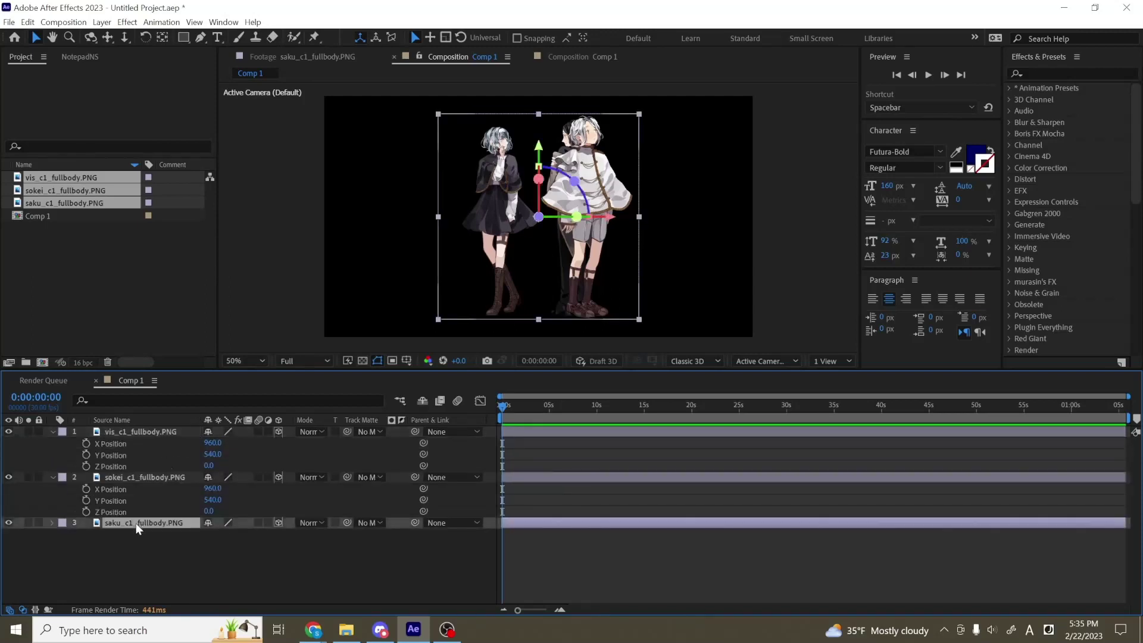
key("p")
left_click(242, 456)
left_click_drag(217, 444, 83, 475)
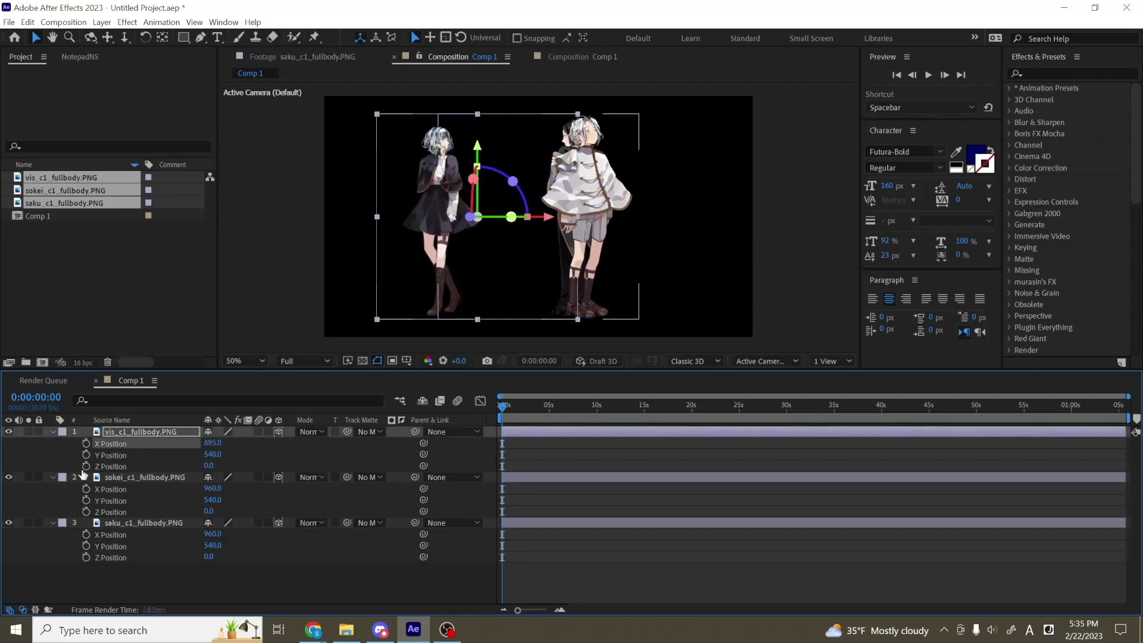
left_click_drag(212, 488, 400, 488)
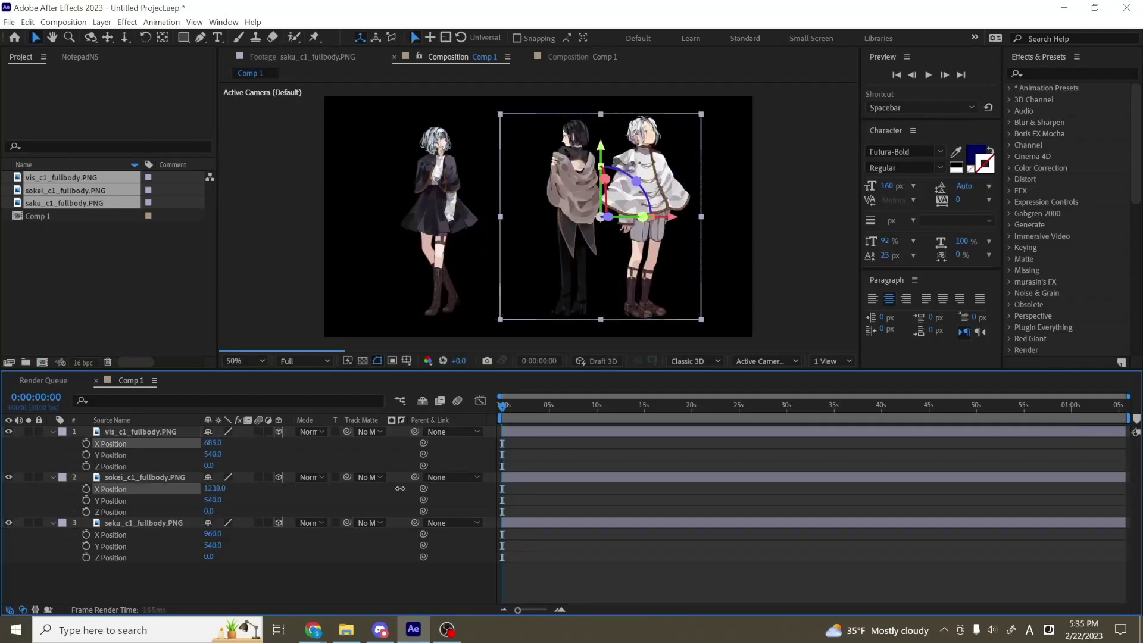
left_click_drag(212, 534, 135, 552)
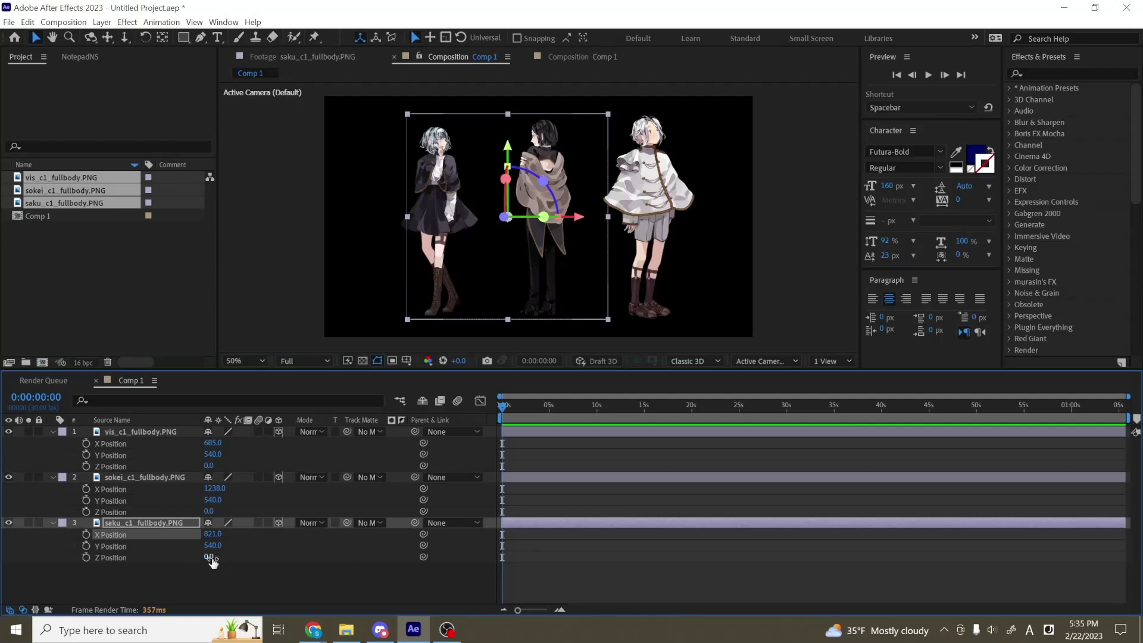
- Push the saku character back in depth to a Z Position of 993
left_click_drag(212, 561, 834, 531)
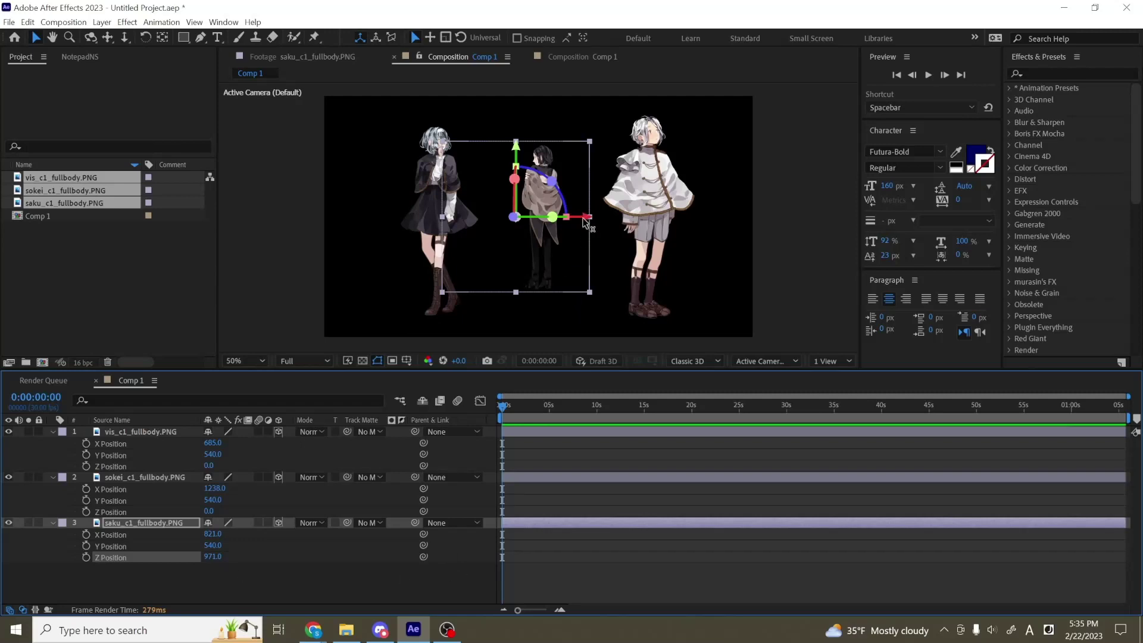
left_click_drag(217, 558, 230, 559)
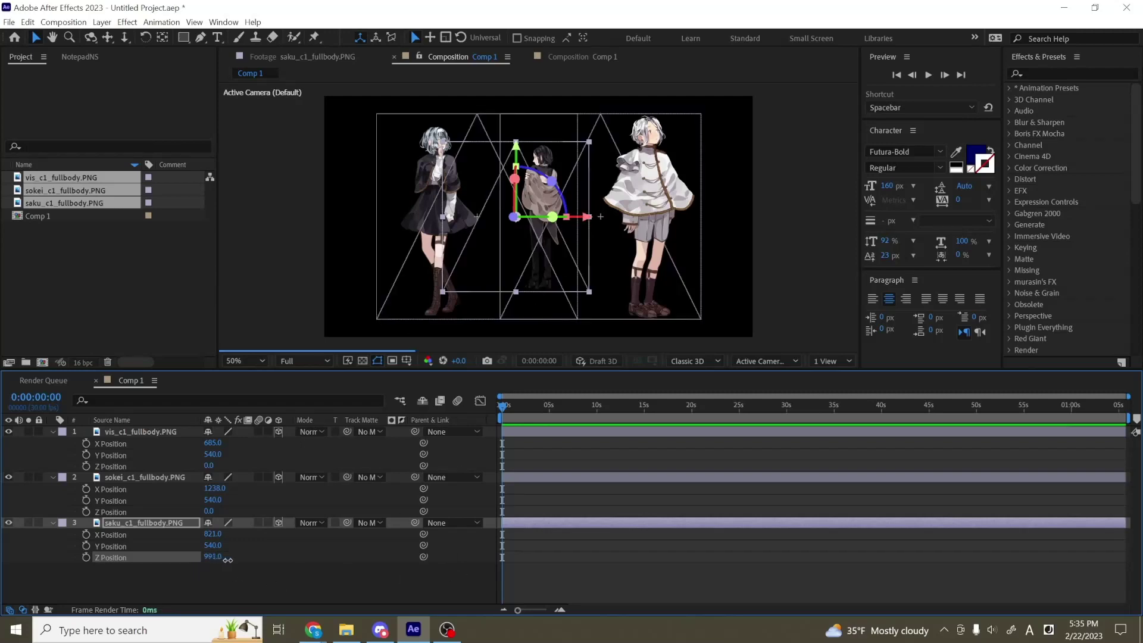
left_click(134, 431)
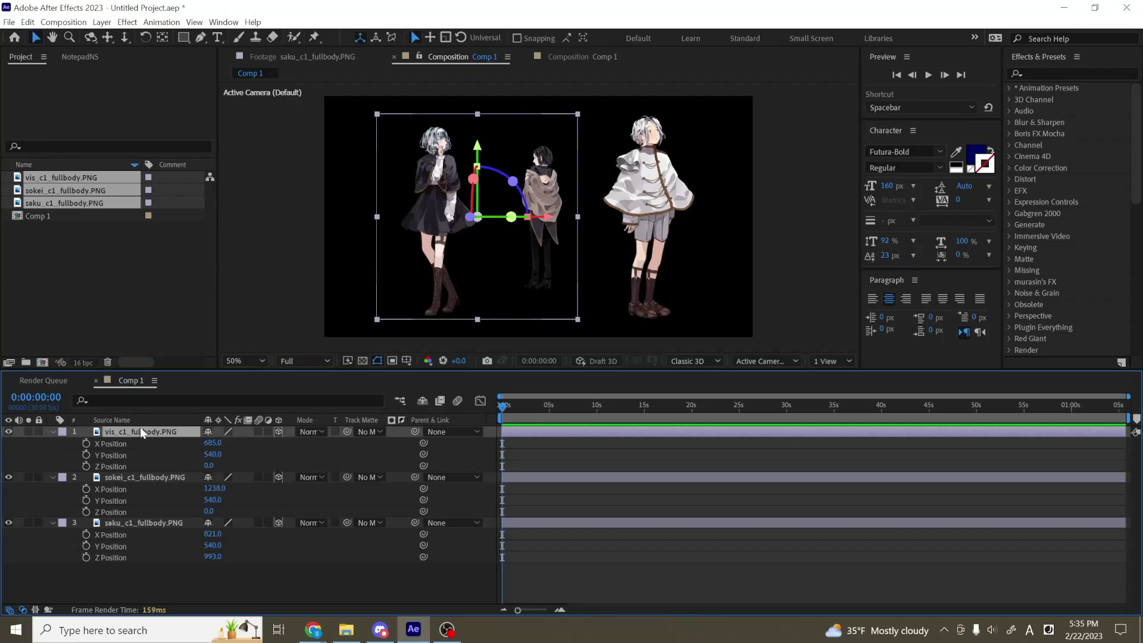
- Bring the sokei character forward to a Z Position of -599 and set its X Position to 1115
left_click(149, 477)
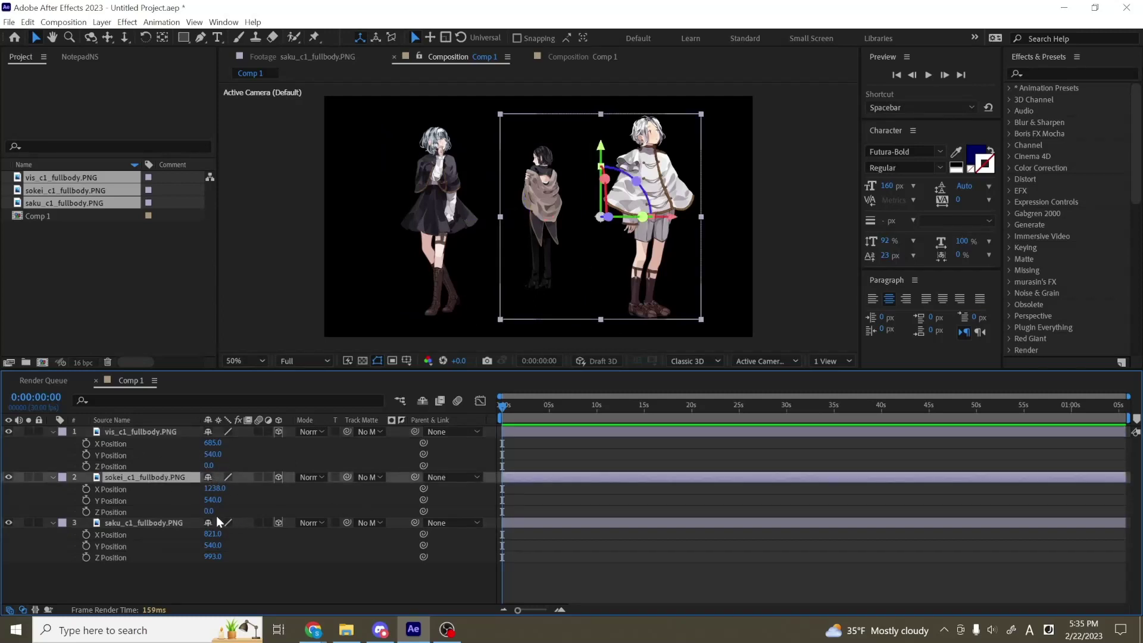
left_click_drag(213, 513, 56, 540)
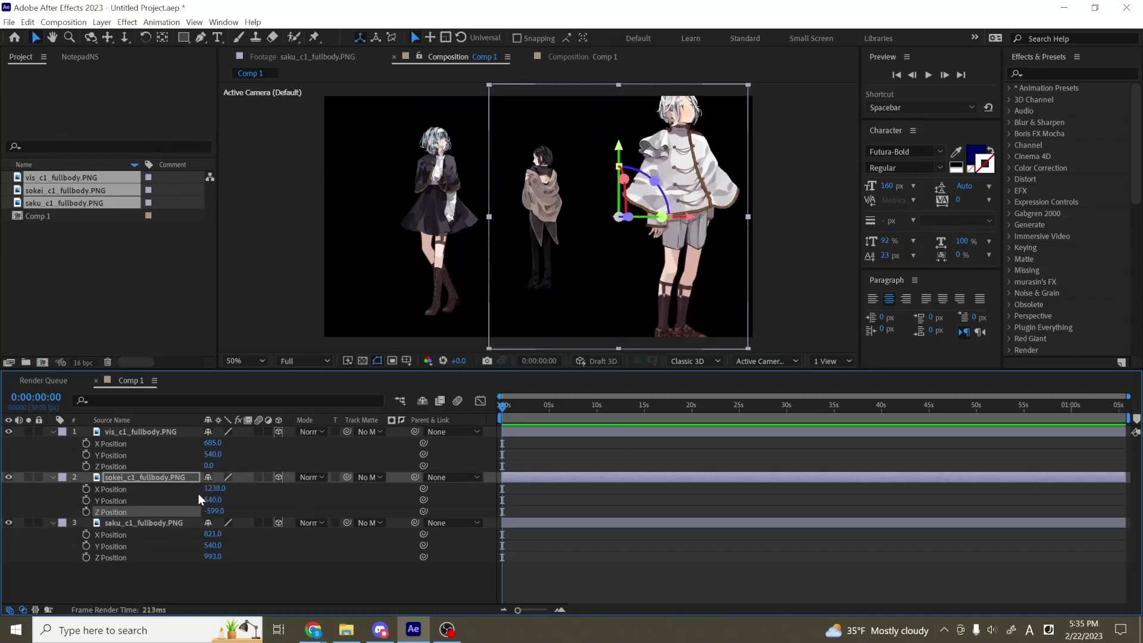
left_click_drag(211, 494, 148, 511)
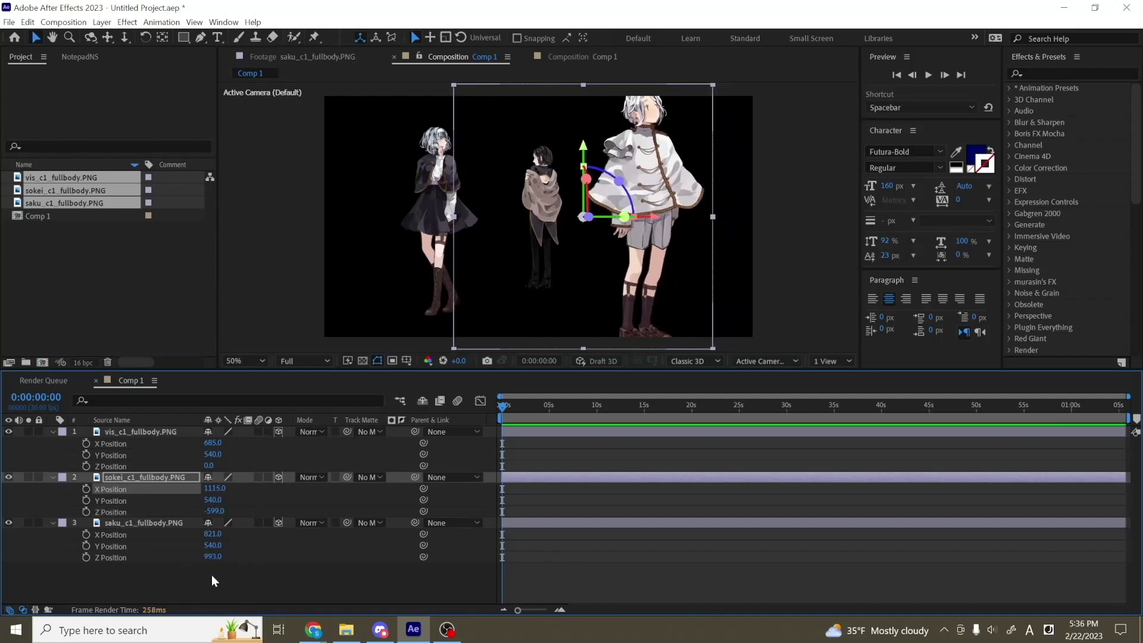
- Add a null object and a two-node camera with the 50mm preset to the composition
right_click(185, 570)
mouse_move(282, 428)
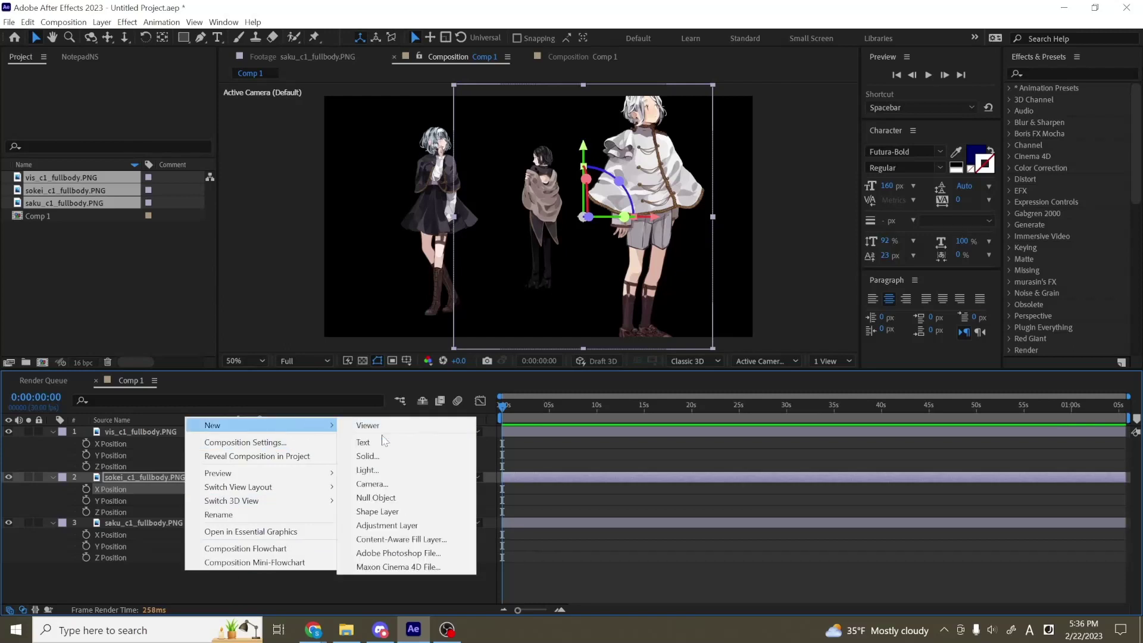
left_click(372, 498)
right_click(199, 589)
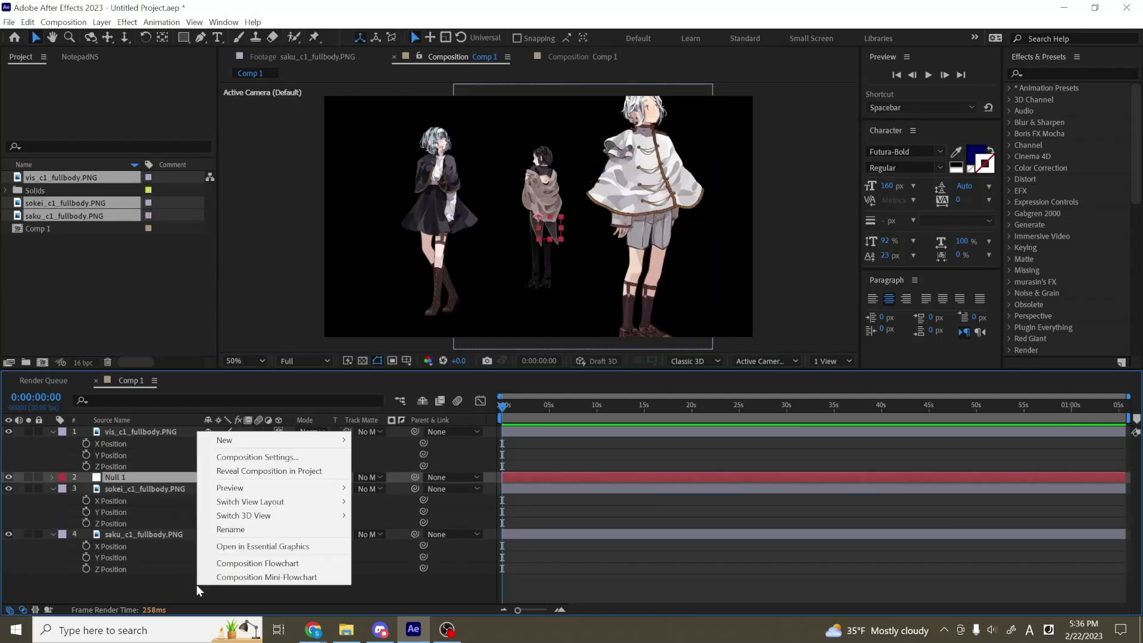
mouse_move(337, 445)
left_click(382, 500)
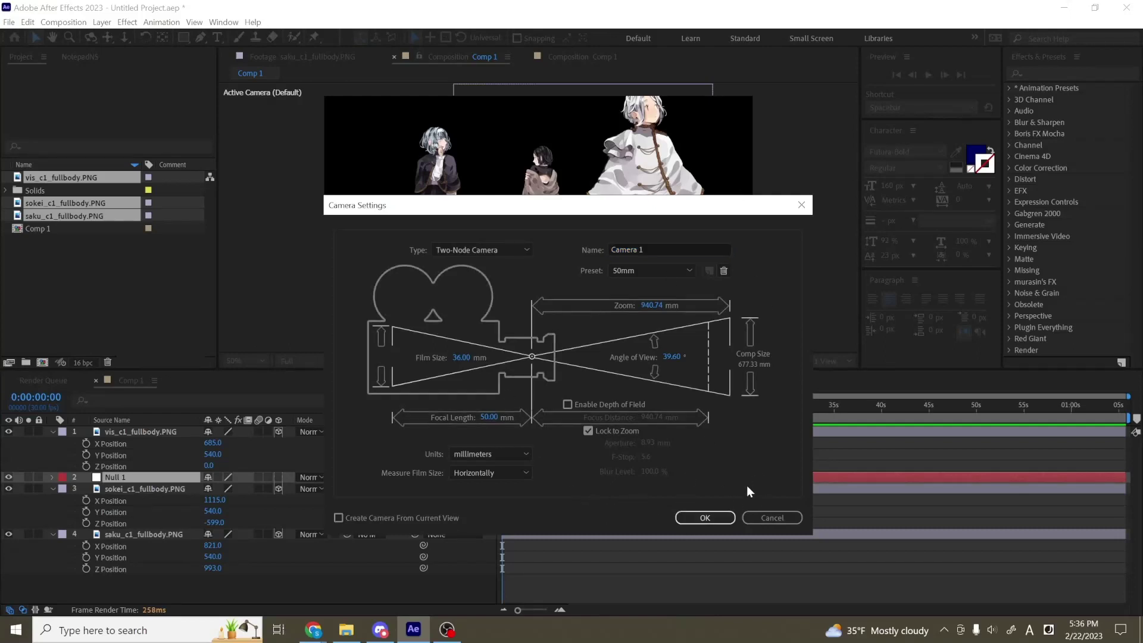
left_click(713, 520)
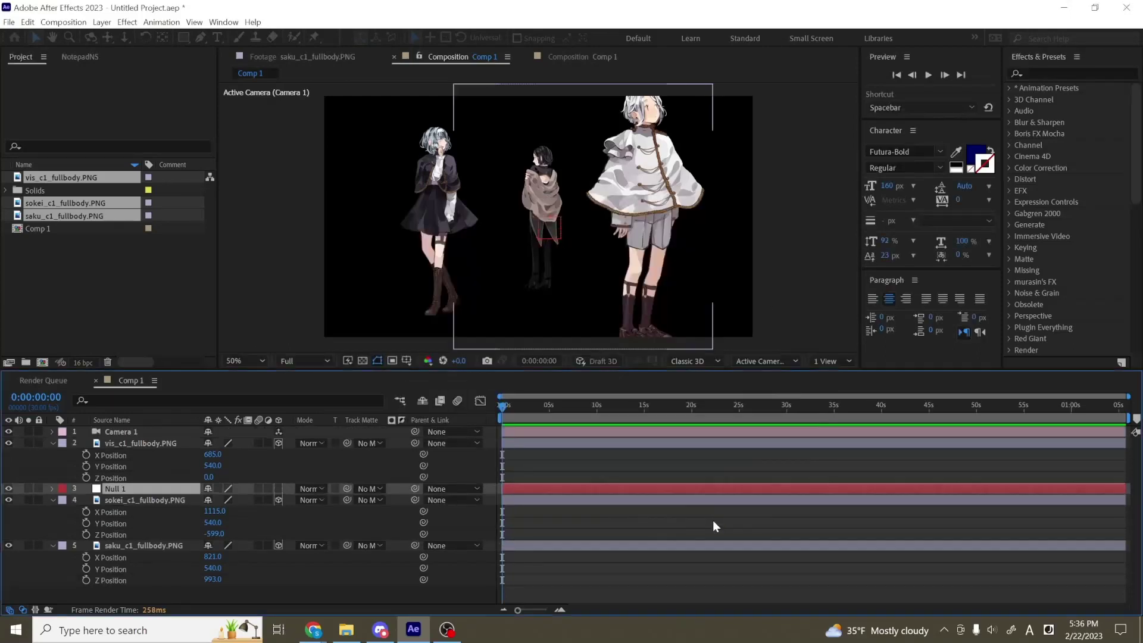
- Move the camera and null layers to the top of the layer stack and collapse the character layers' Position properties
left_click(130, 489, "shift")
left_click_drag(130, 489, 168, 430)
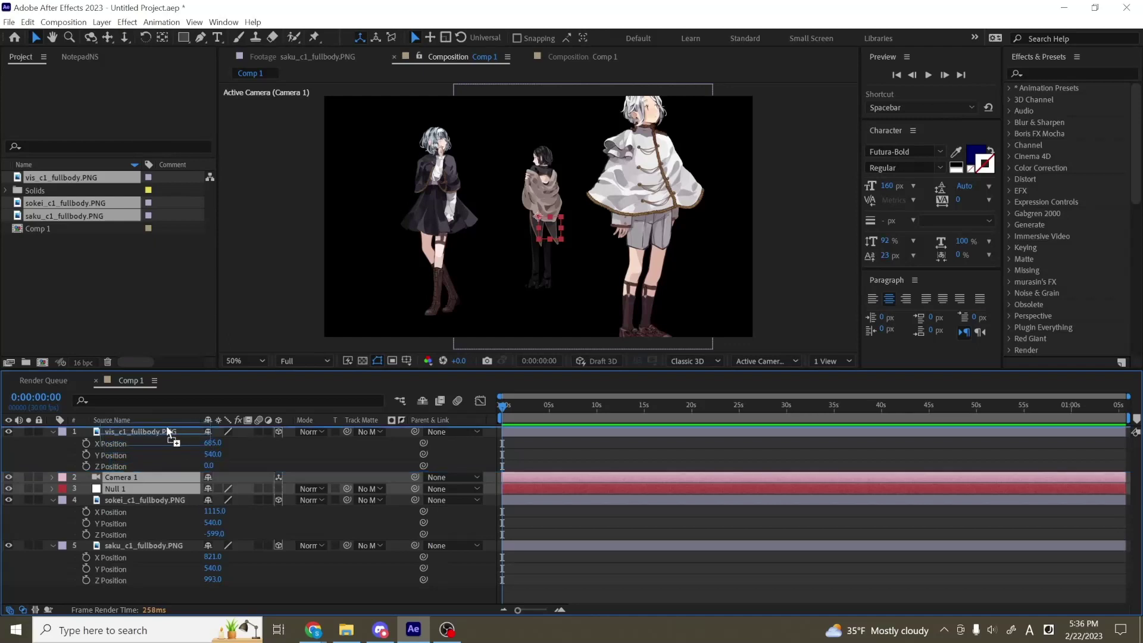
left_click(123, 455)
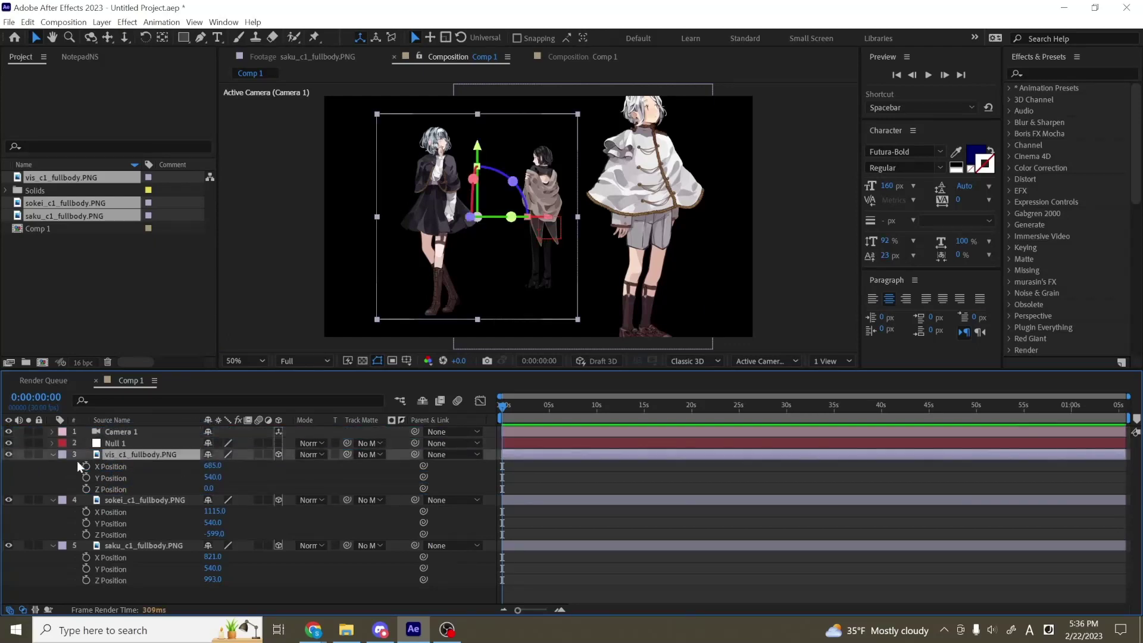
left_click(76, 462)
key("s")
key("s")
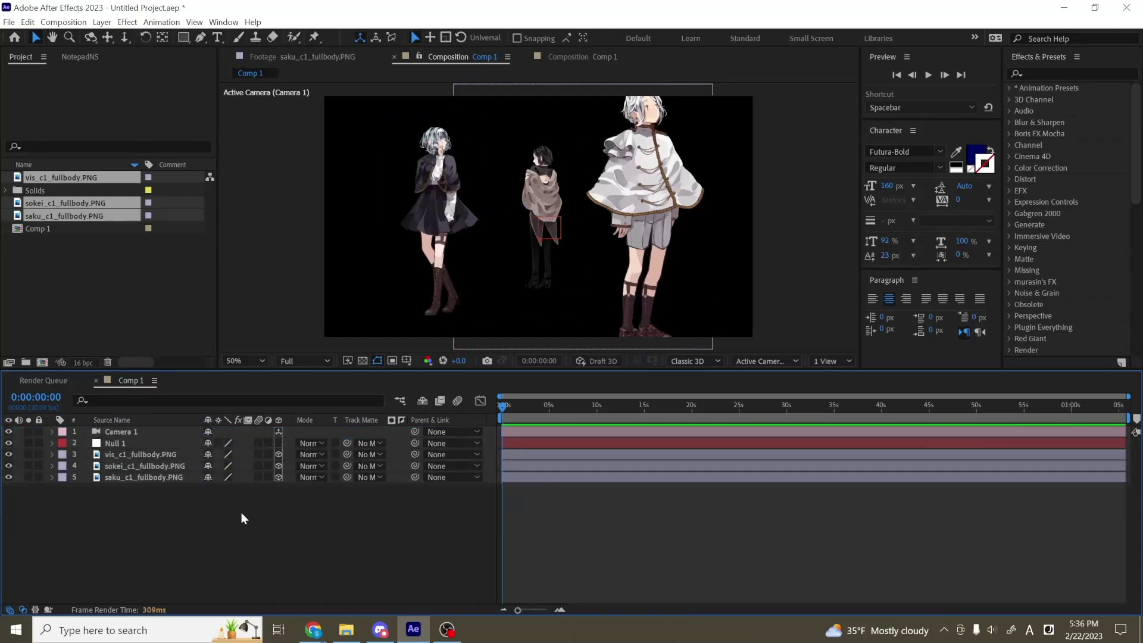
- Create a white 1920 x 1080 px solid and place it below all other layers as the background
right_click(157, 511)
mouse_move(288, 365)
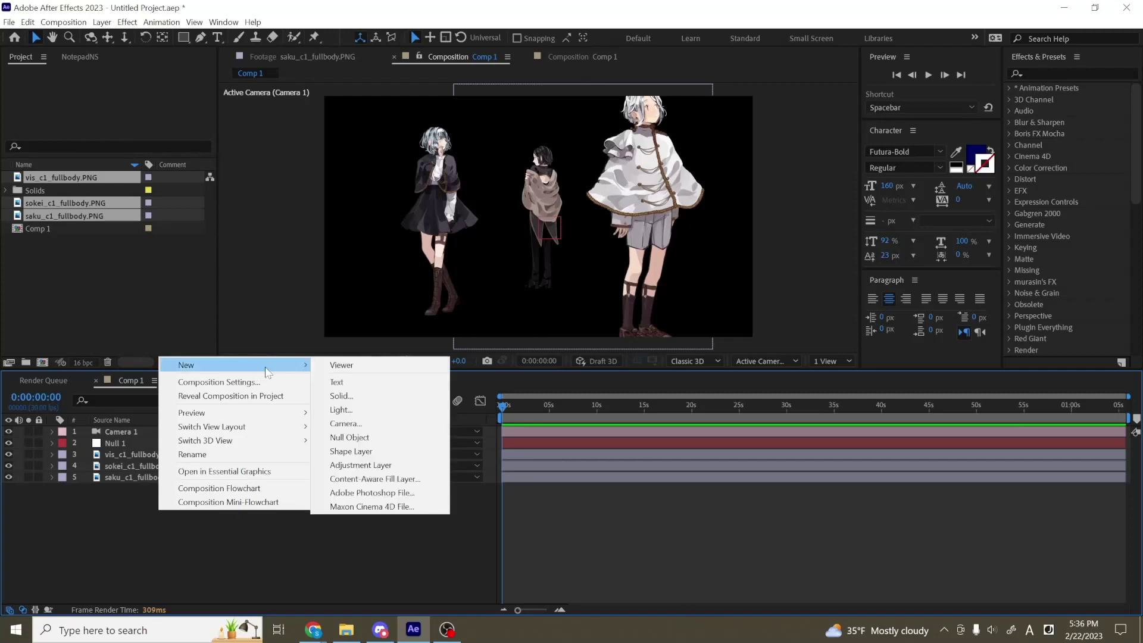
left_click(346, 397)
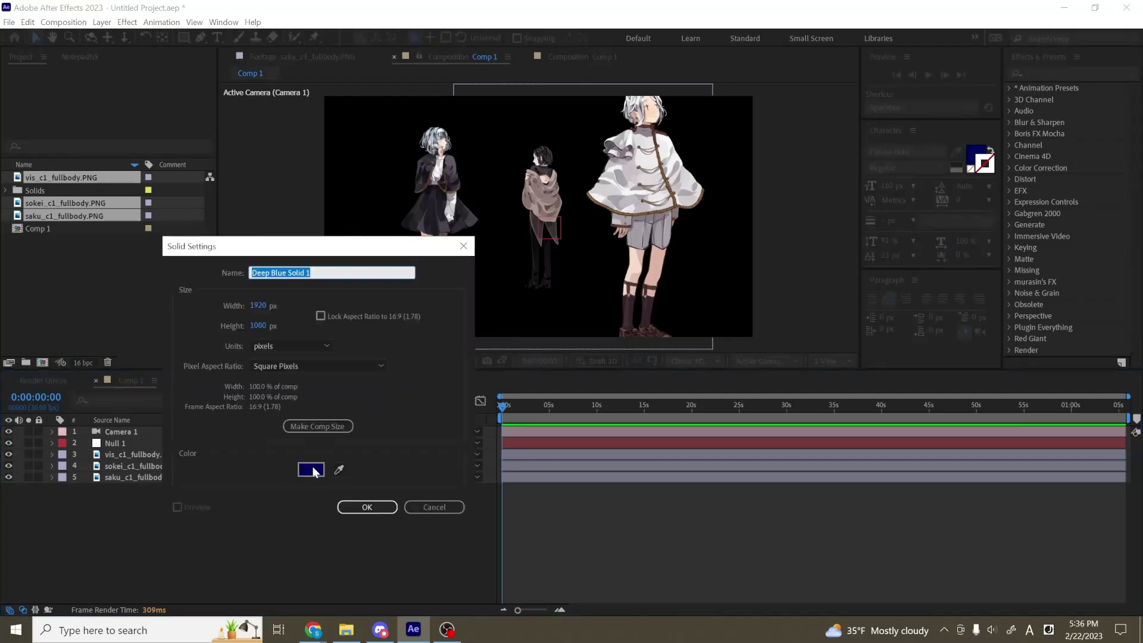
left_click(305, 472)
left_click_drag(468, 457, 385, 424)
left_click(680, 428)
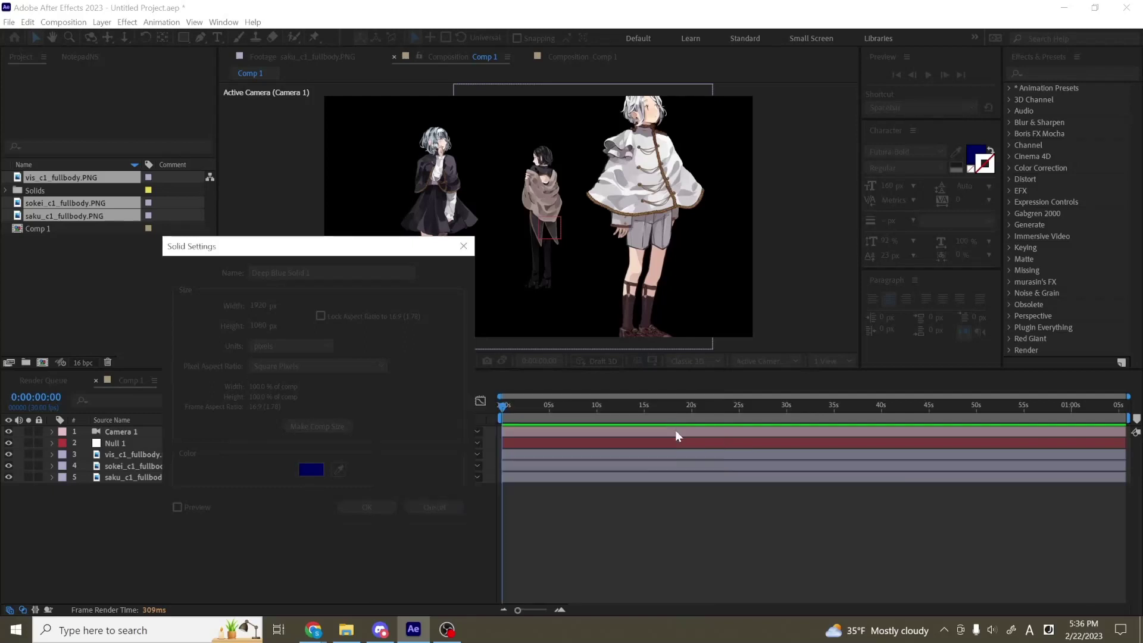
left_click(367, 507)
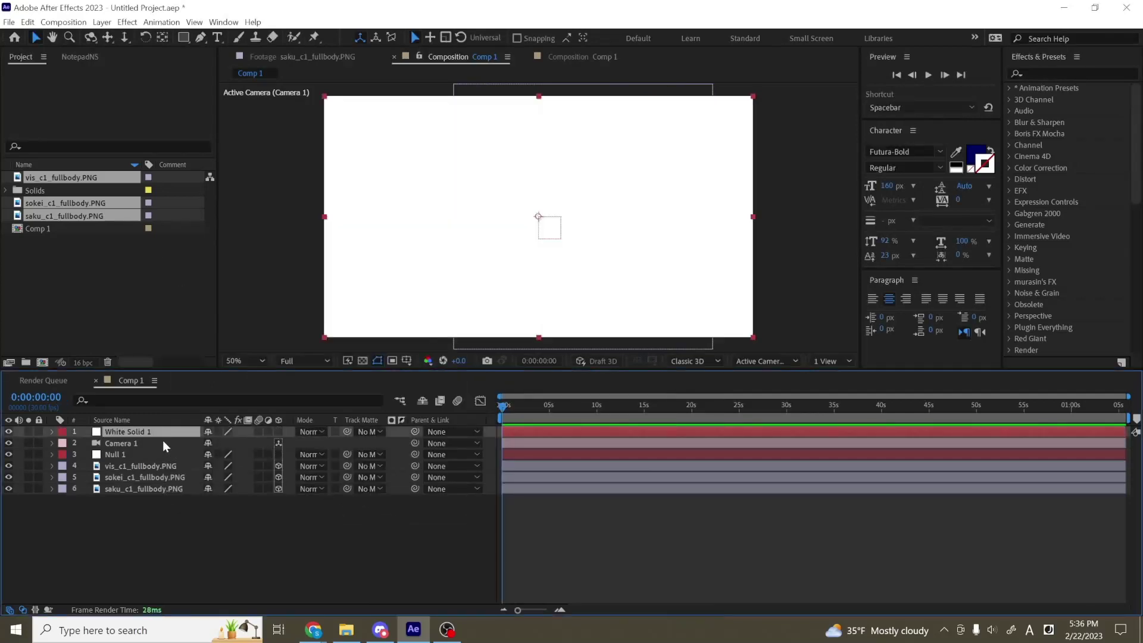
left_click_drag(137, 431, 174, 504)
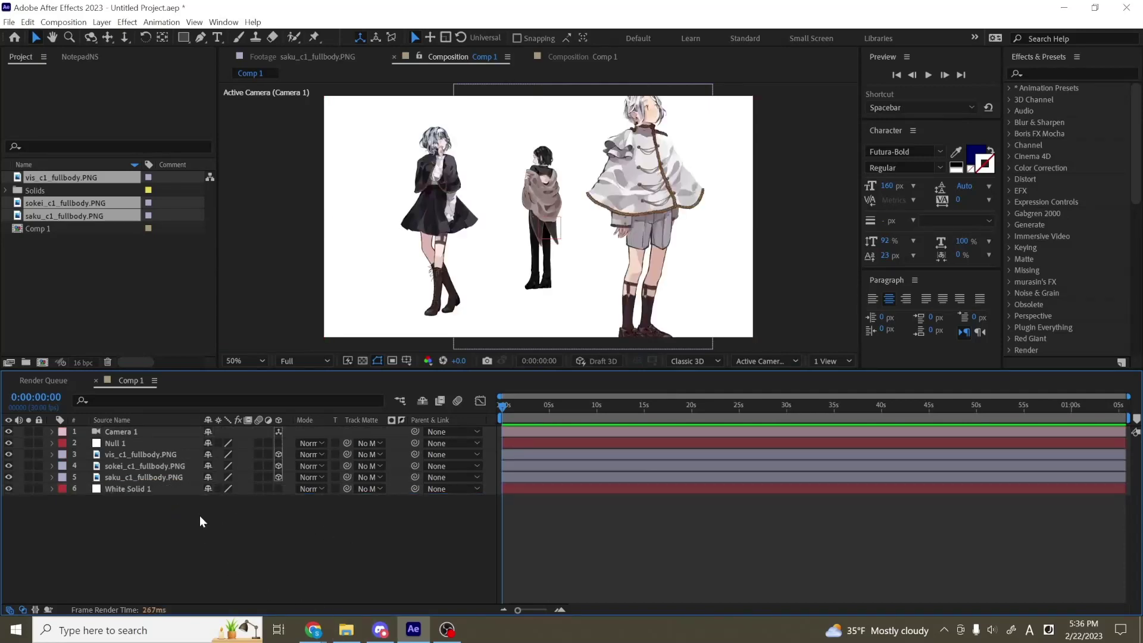
- Turn the null object into a 3D layer and parent the camera to it
left_click(136, 445)
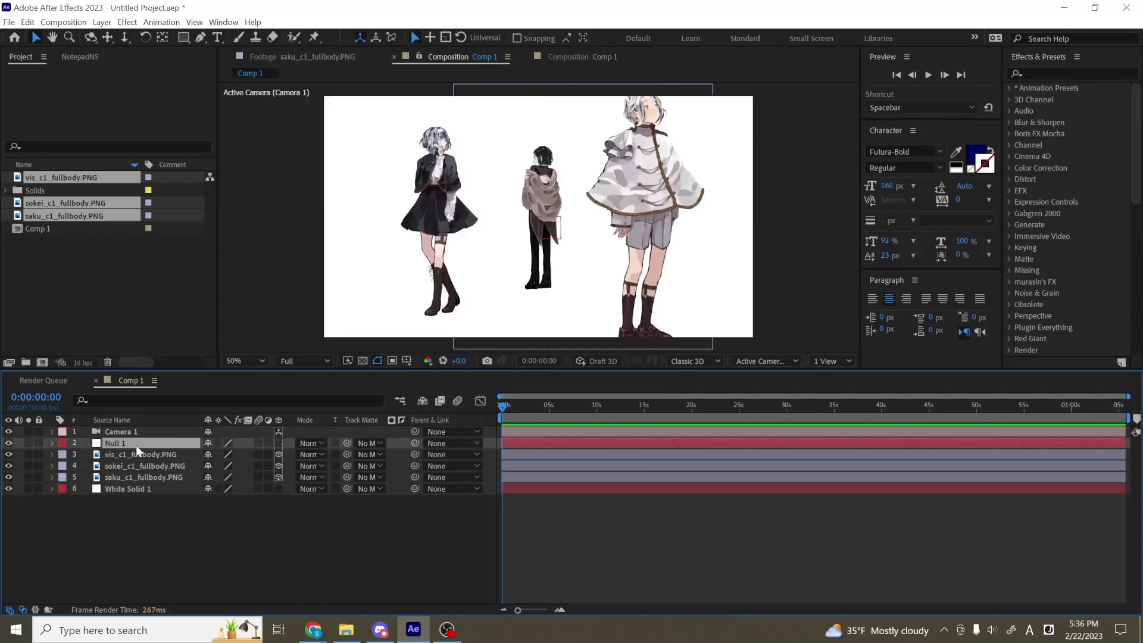
left_click(279, 443)
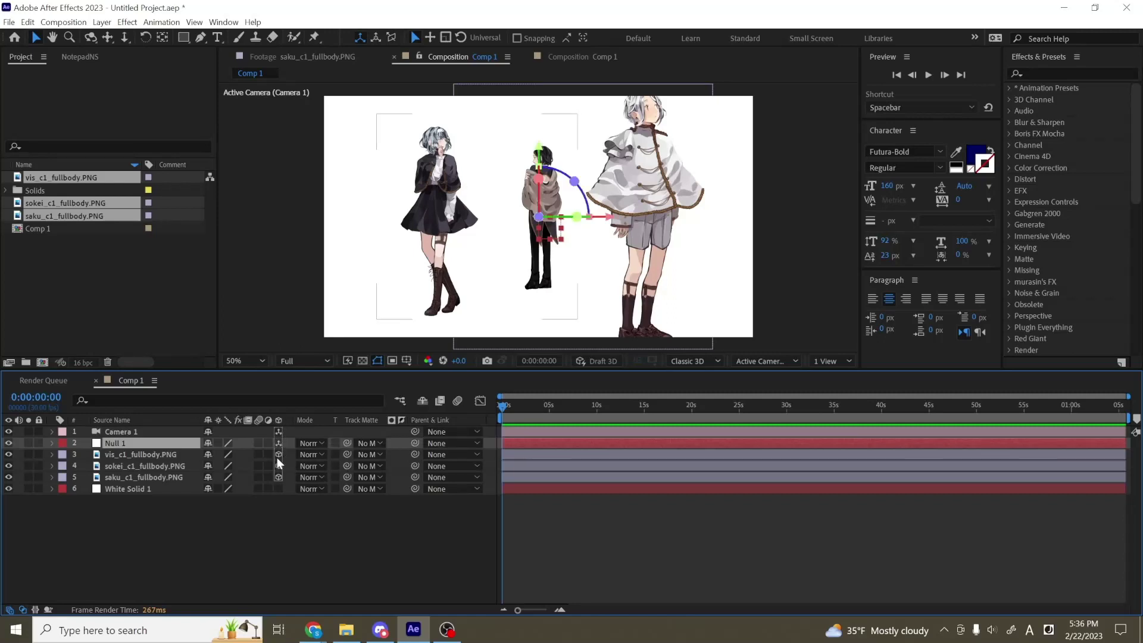
left_click(127, 431)
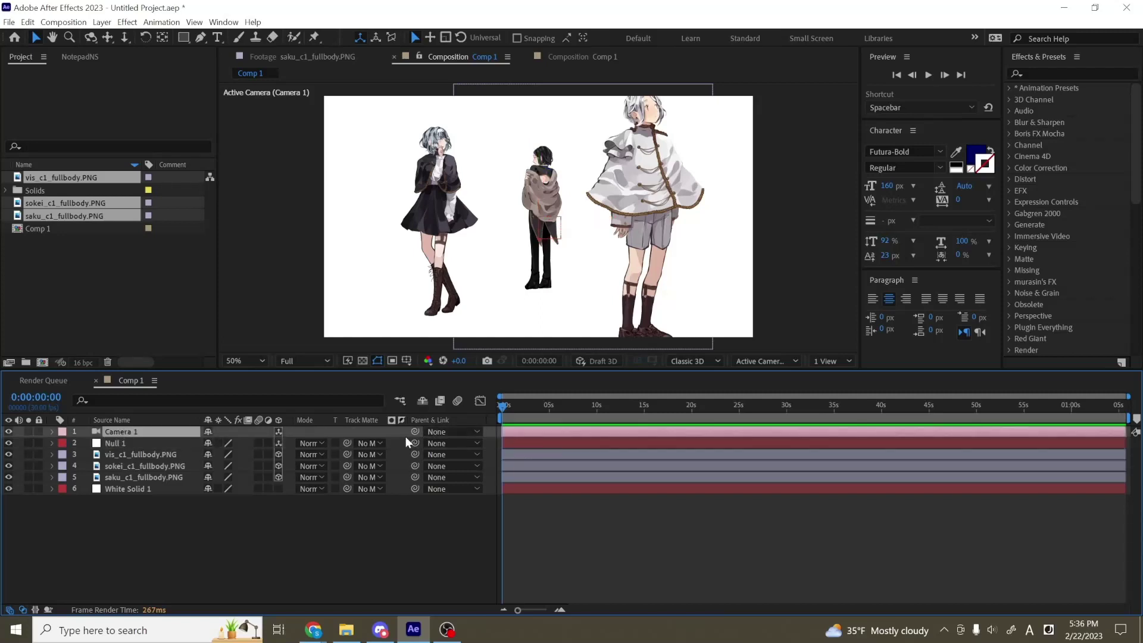
left_click_drag(416, 431, 124, 441)
- Start X, Y and Z Position keyframes on the null object at 0:00:00:00
left_click(136, 442)
left_click(559, 610)
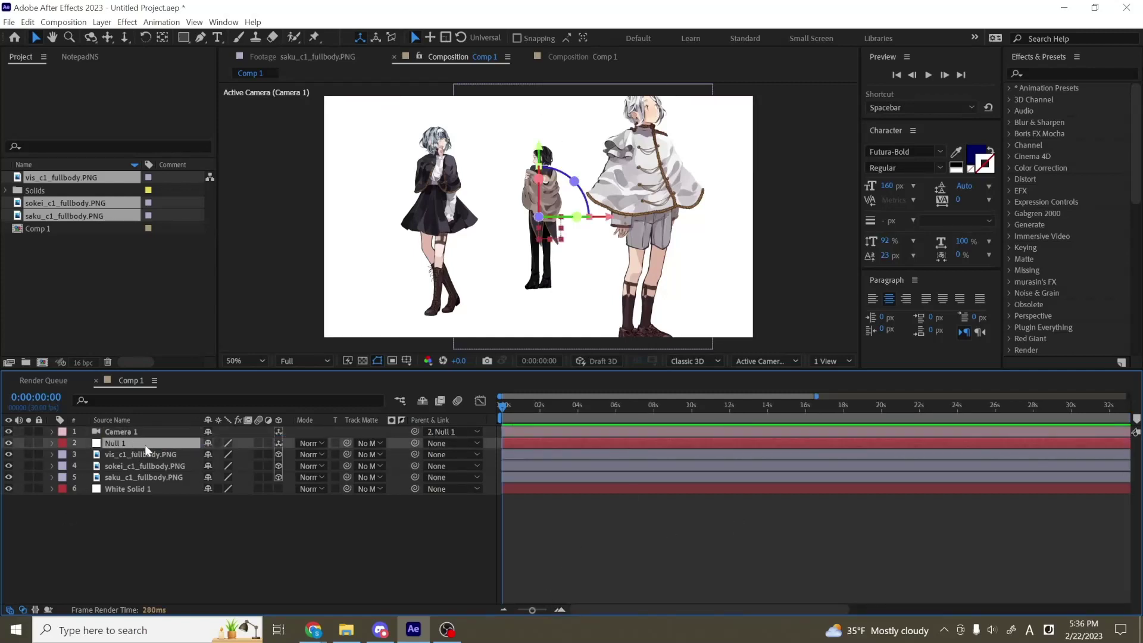
key("p")
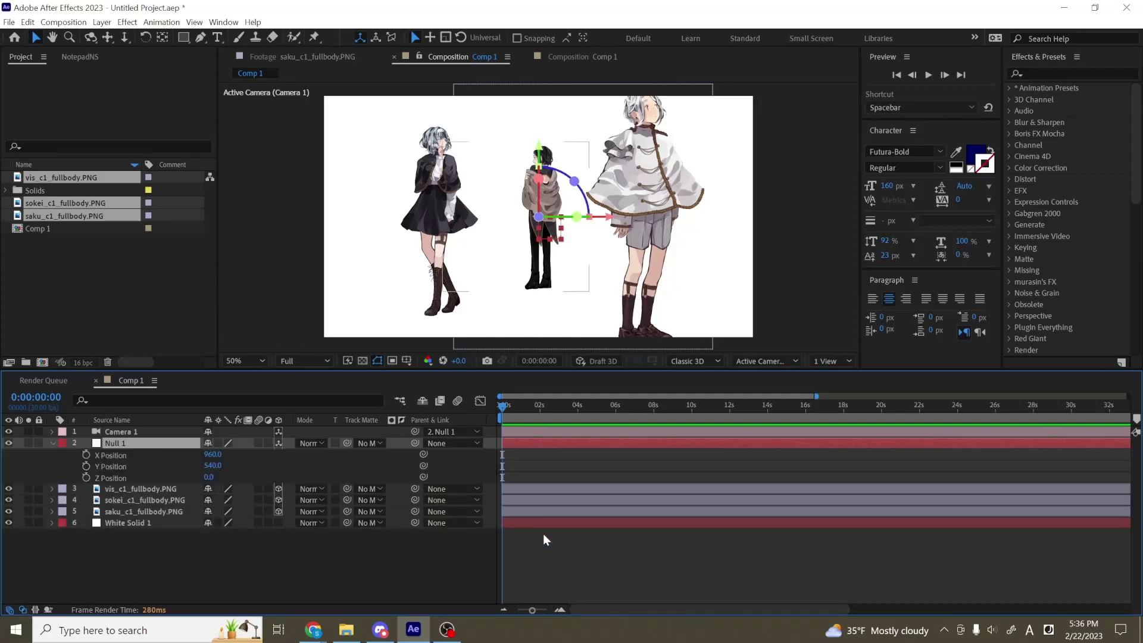
left_click(561, 610)
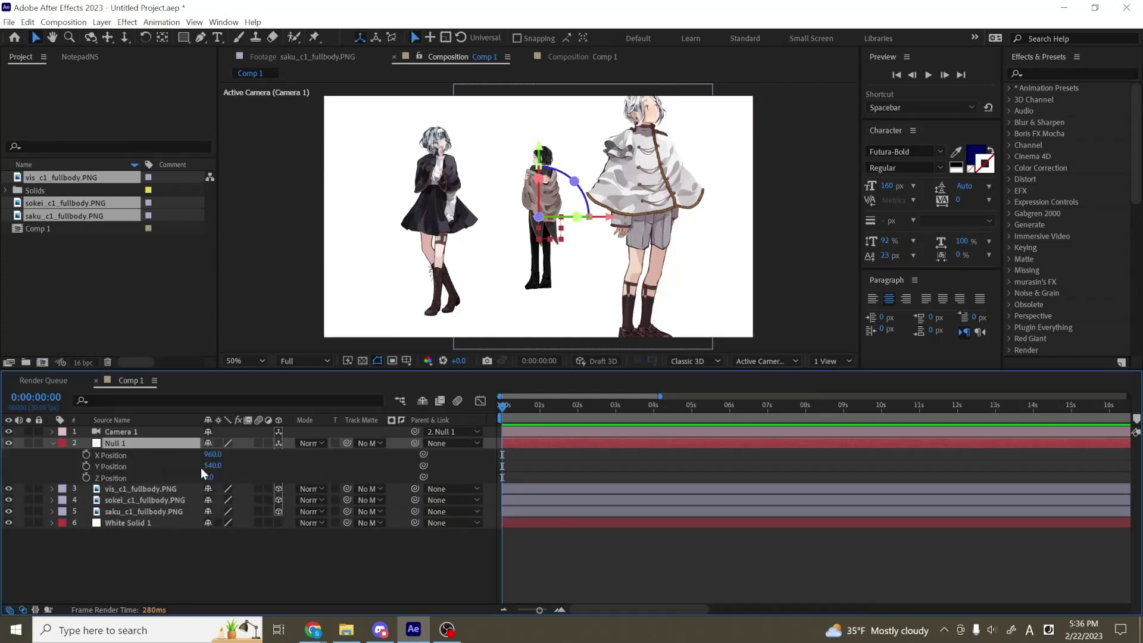
left_click(86, 455)
left_click(86, 466)
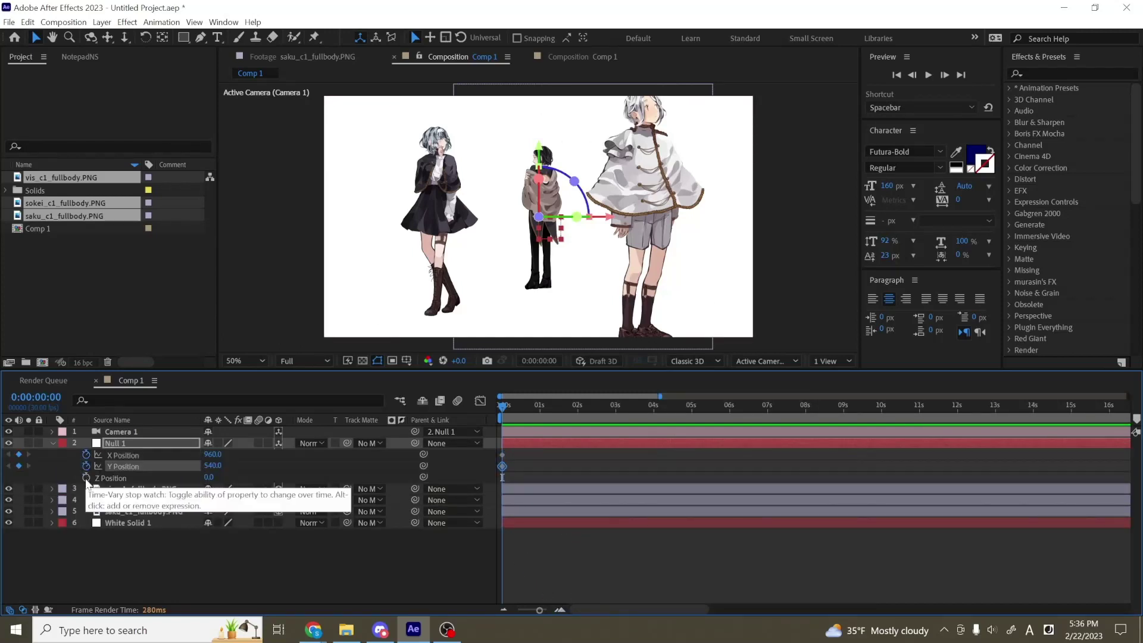
left_click(86, 477)
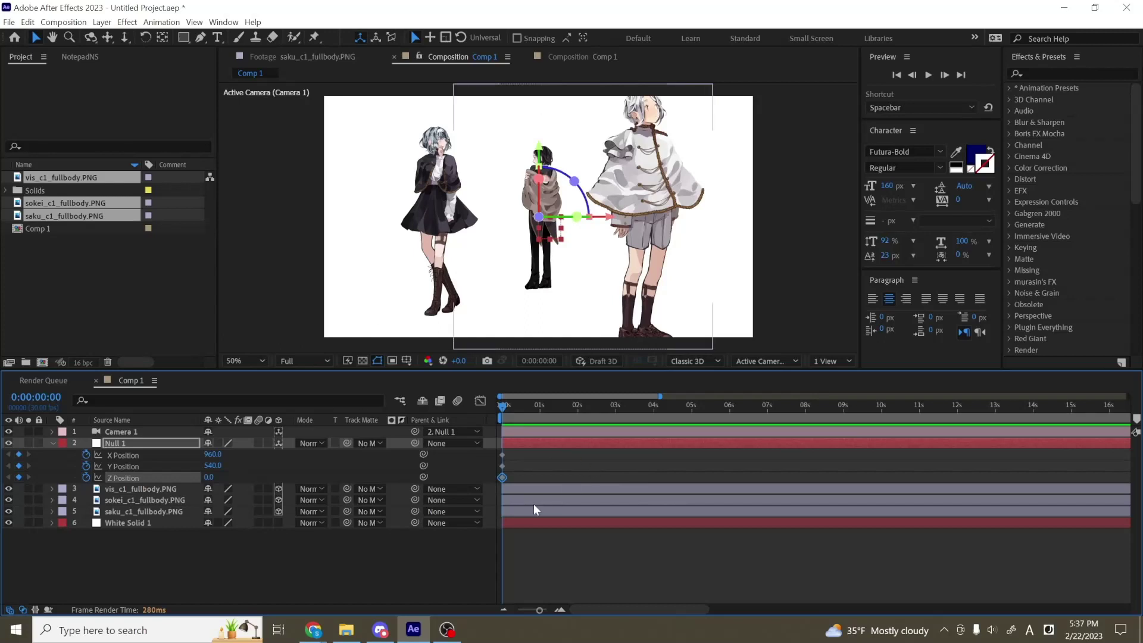
- Add X, Y and Z Position keyframes to the null at 0:00:02:00 and set Y Position to 464 on both of its keyframes
left_click(576, 407)
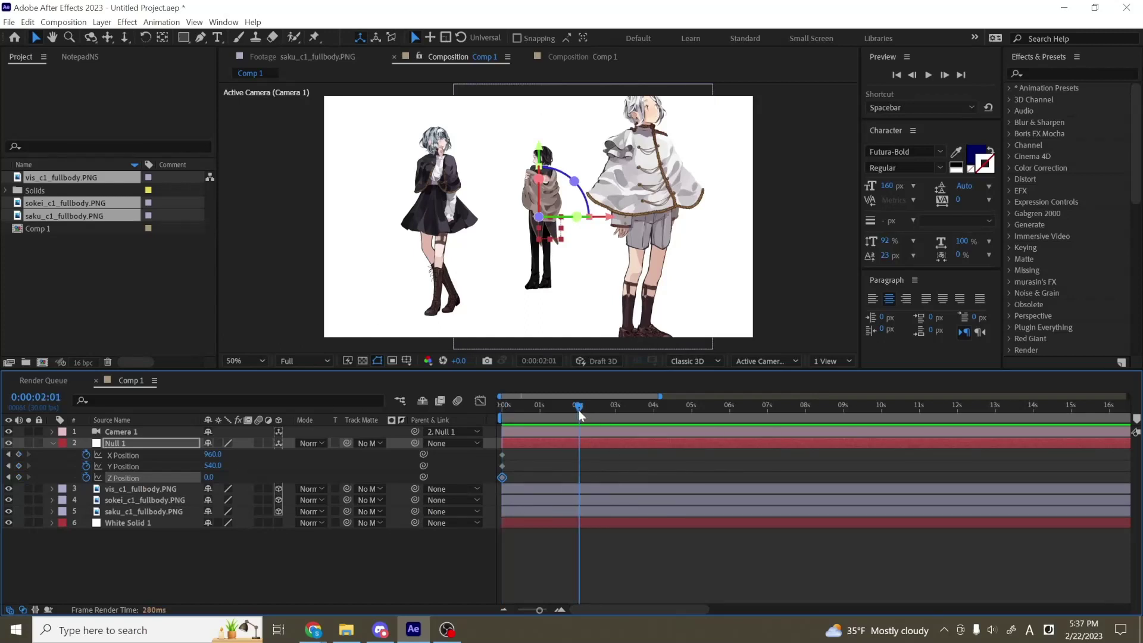
left_click(19, 454)
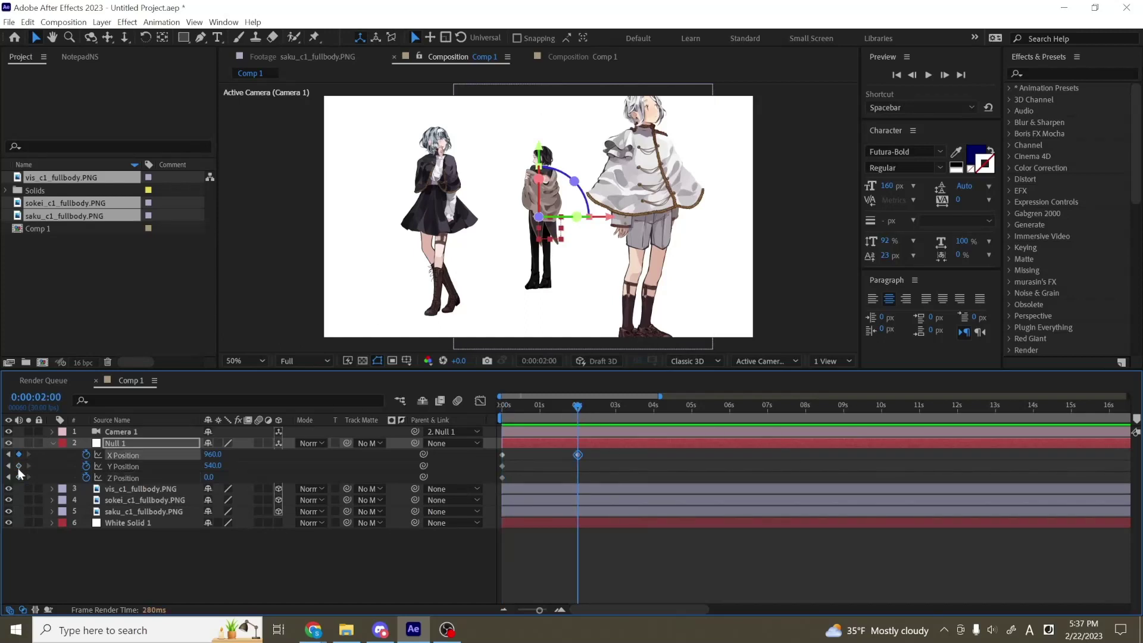
left_click(19, 466)
left_click(18, 477)
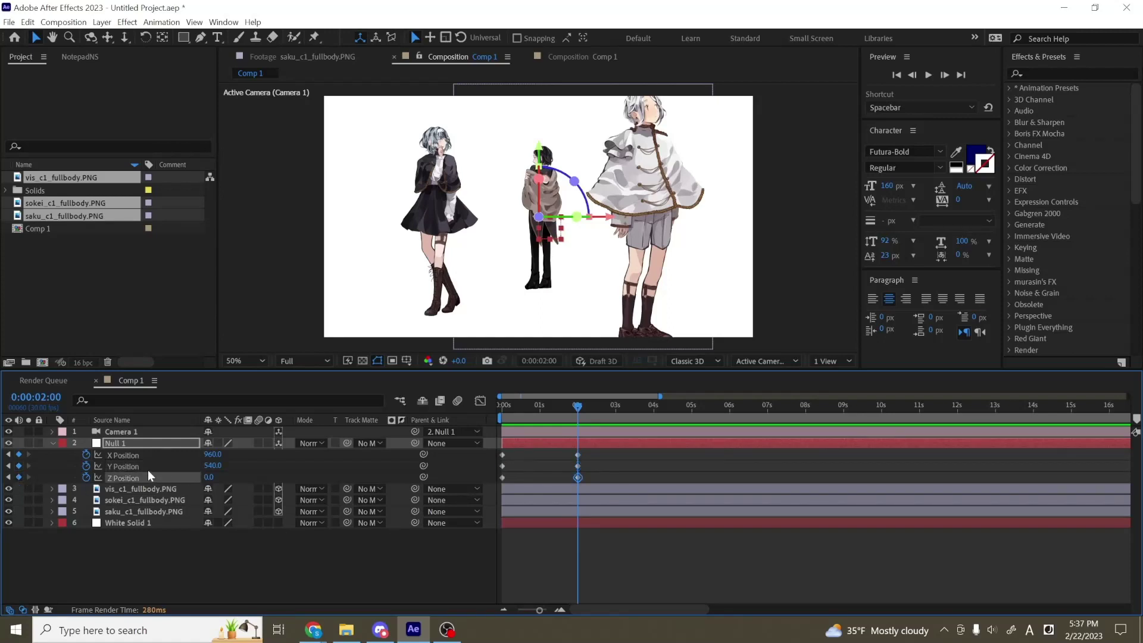
left_click(128, 466)
left_click_drag(205, 465, 183, 476)
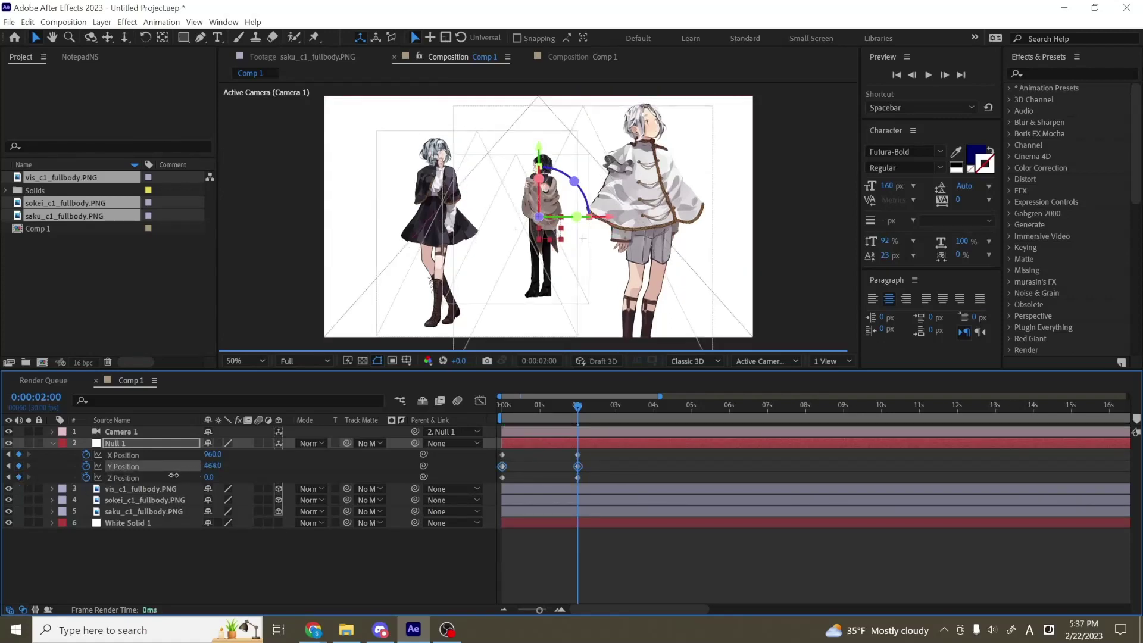
- Lower the preview resolution to Quarter and set the null's Z Position at 0:00:02:00 to 56
left_click(312, 360)
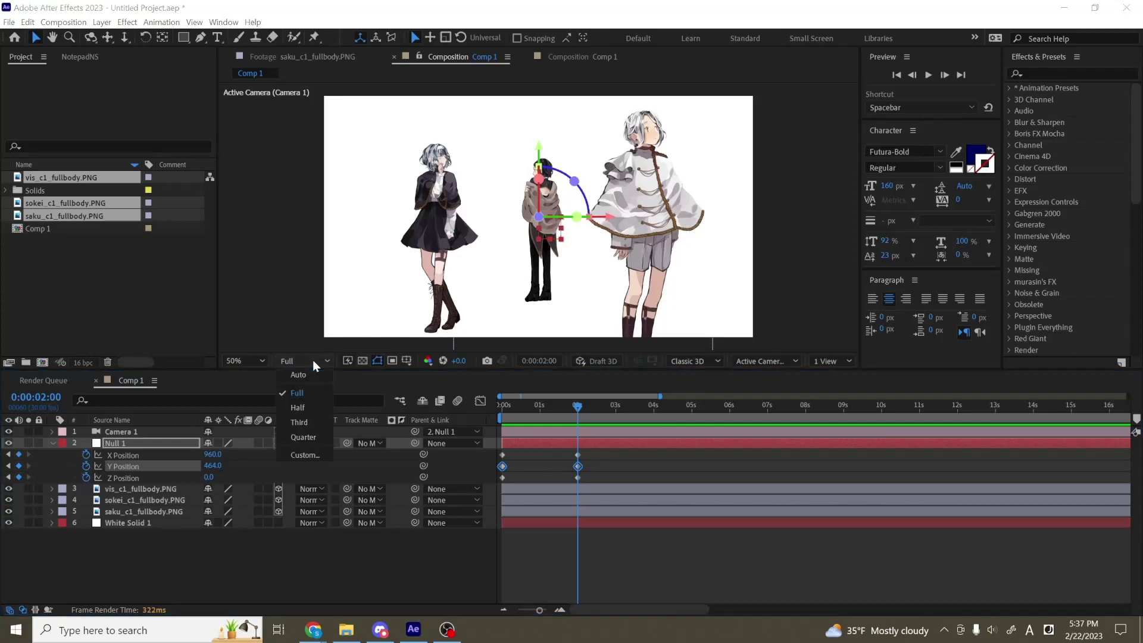
left_click(305, 437)
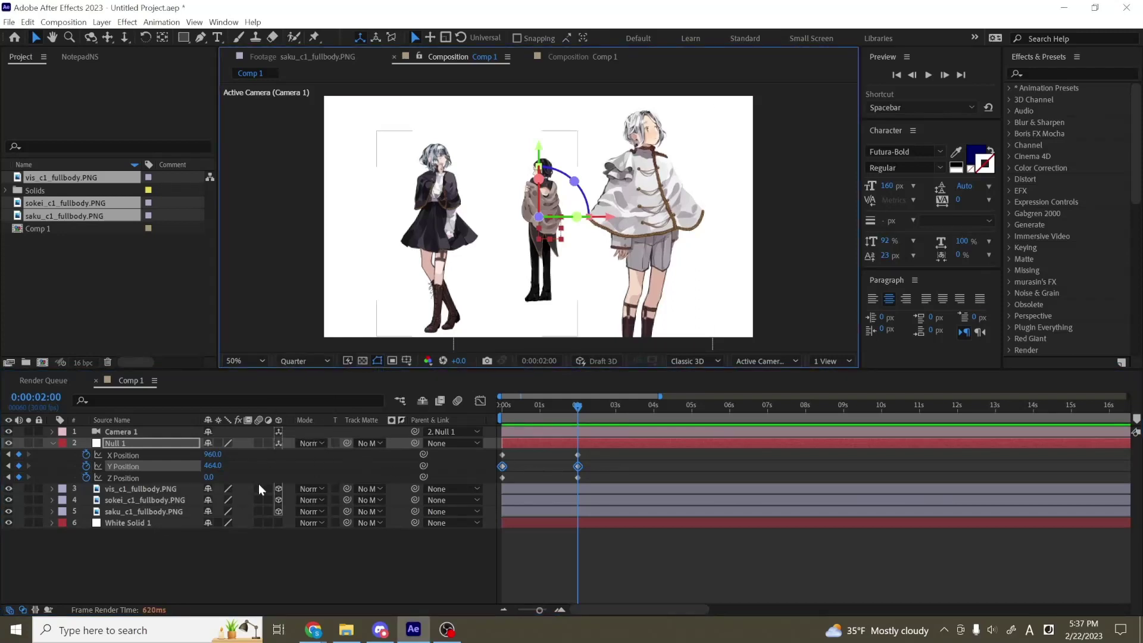
left_click_drag(208, 476, 256, 488)
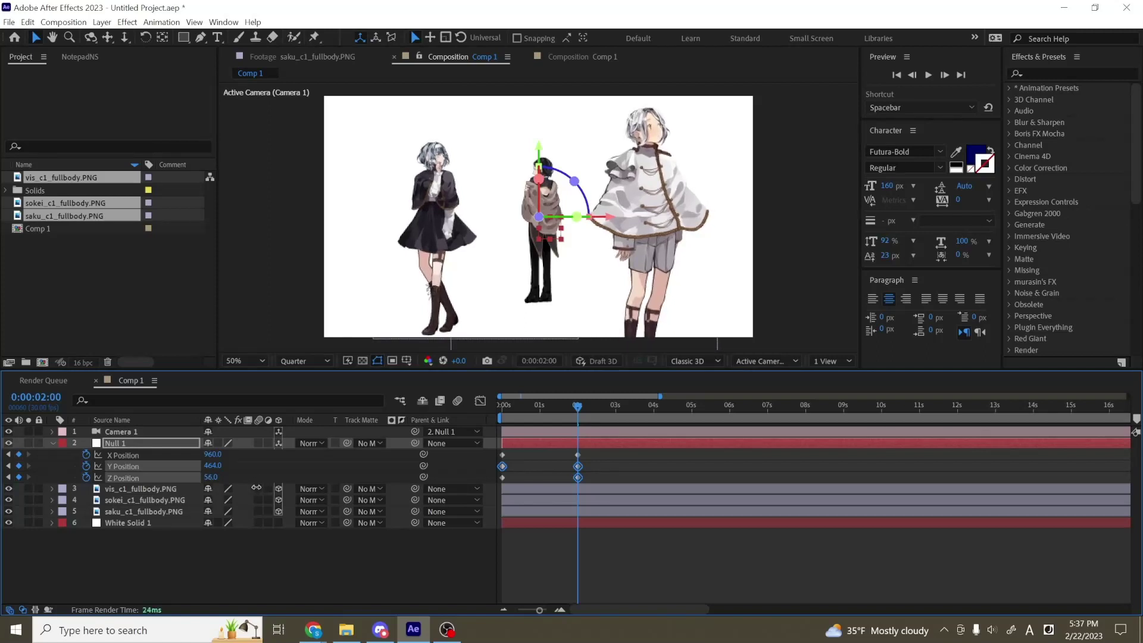
left_click_drag(256, 488, 256, 488)
left_click(291, 470)
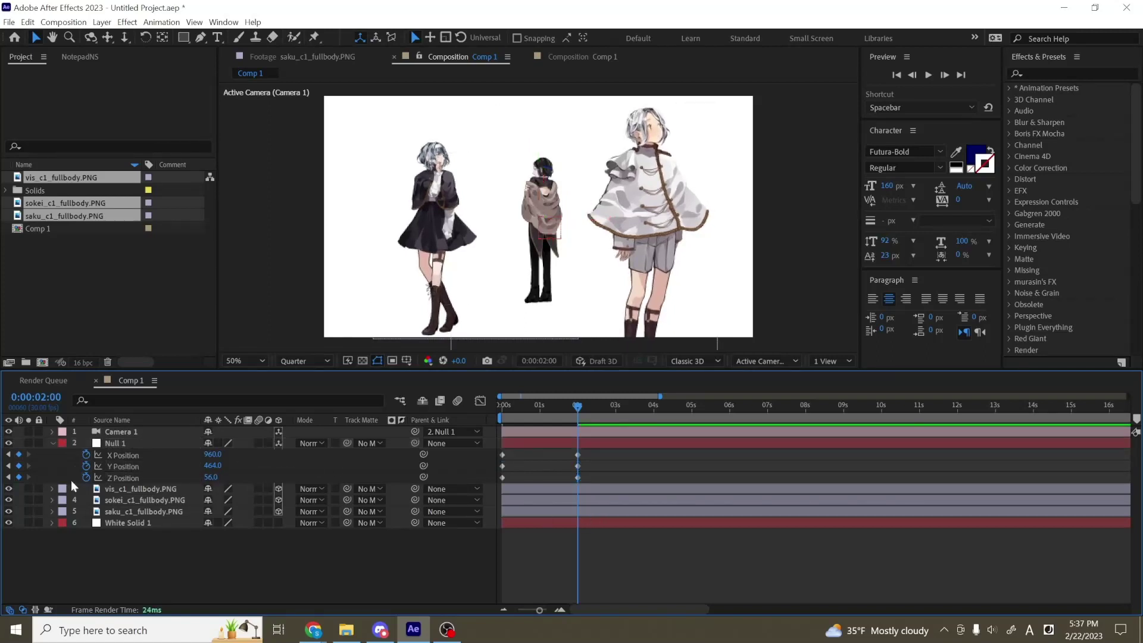
- Set the null's Z Position at its first keyframe to 3651 and scrub through the camera move
left_click(9, 467)
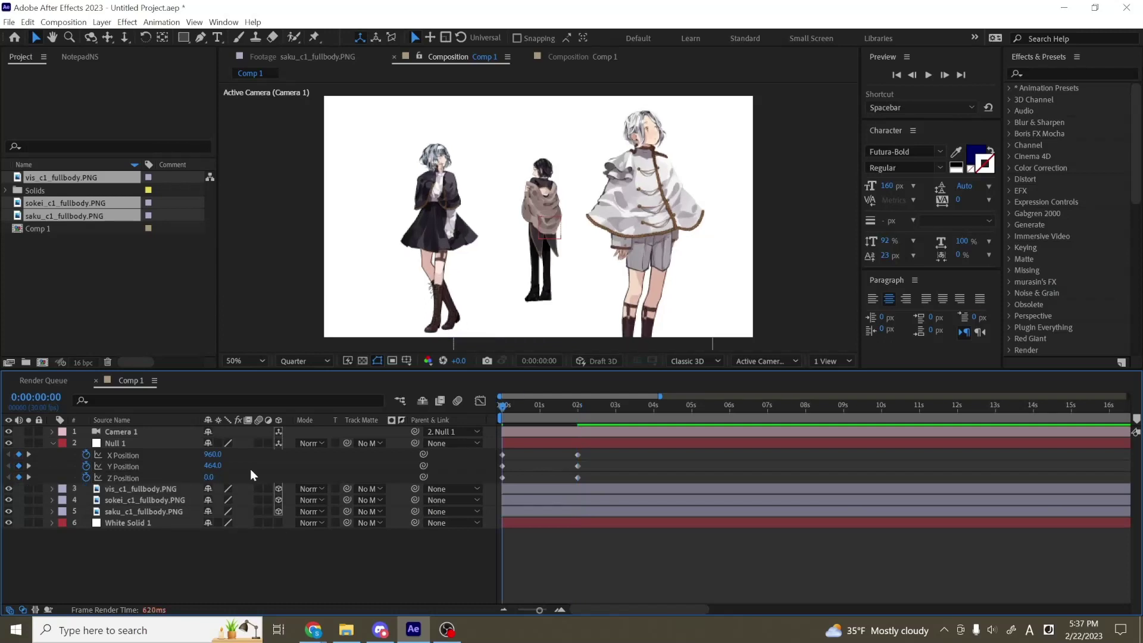
left_click_drag(209, 477, 520, 475)
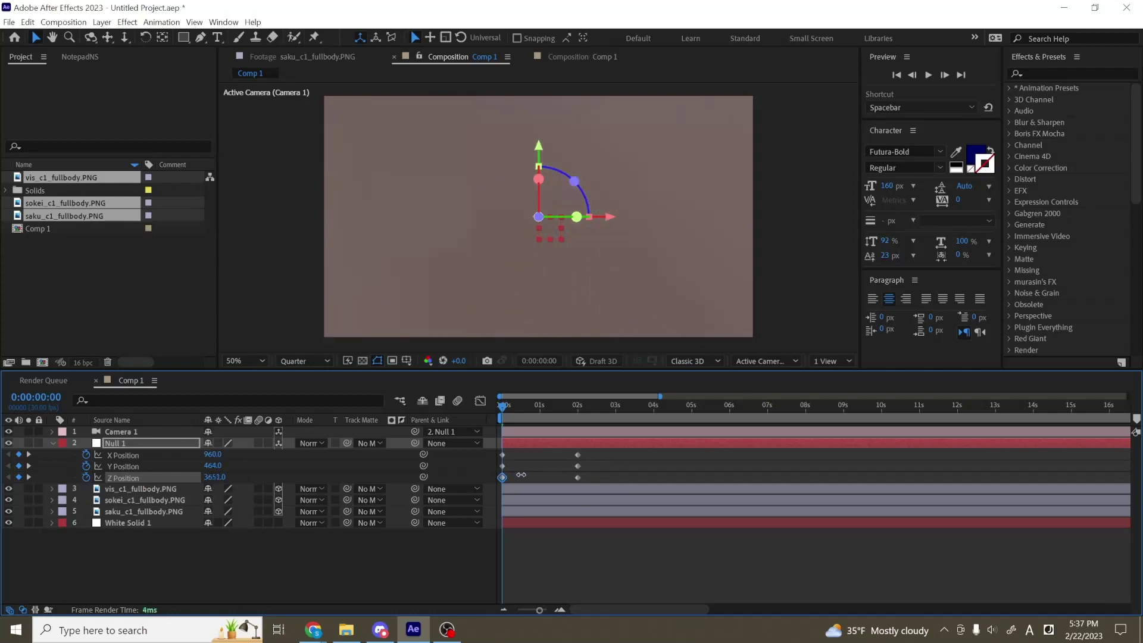
left_click_drag(501, 408, 576, 435)
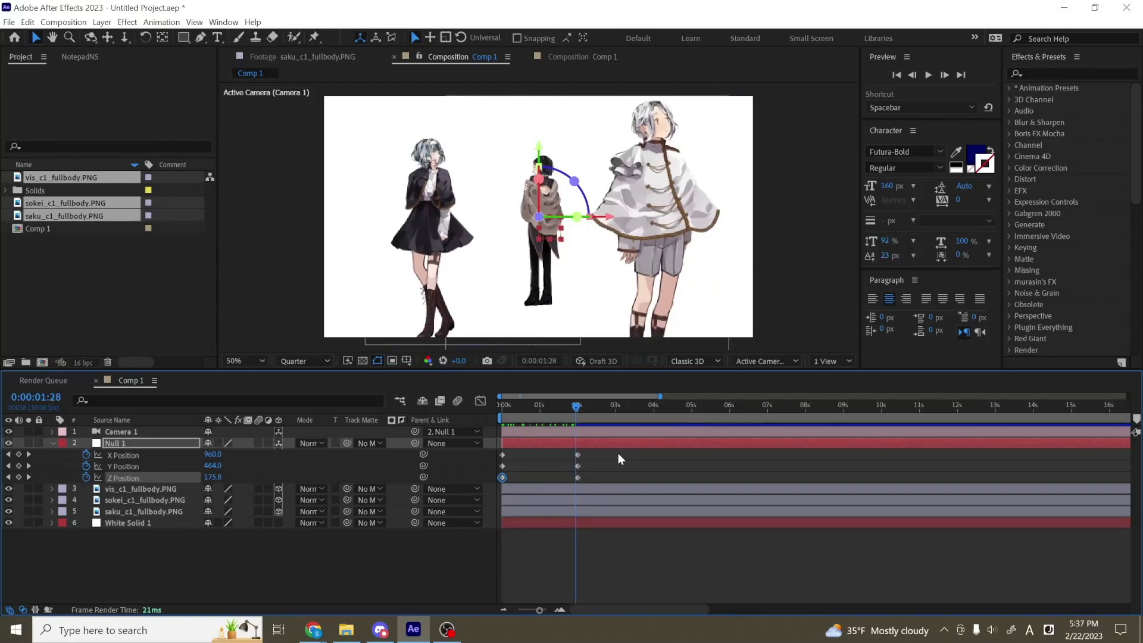
- Apply Easy Ease to all of the null's position keyframes
left_click_drag(608, 455, 465, 485)
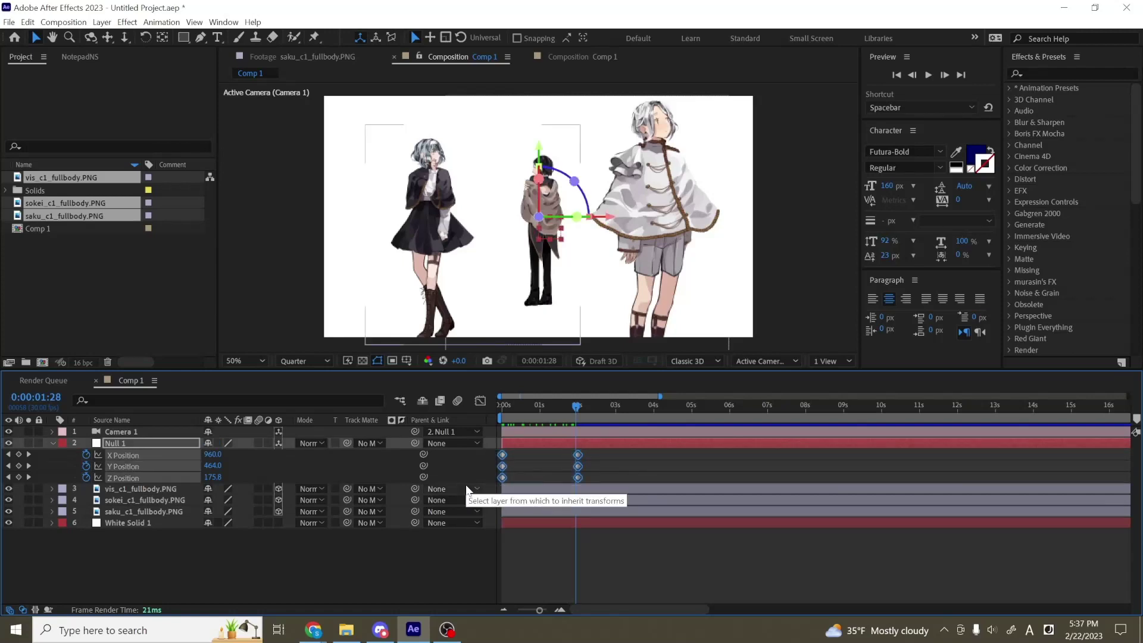
key("F9")
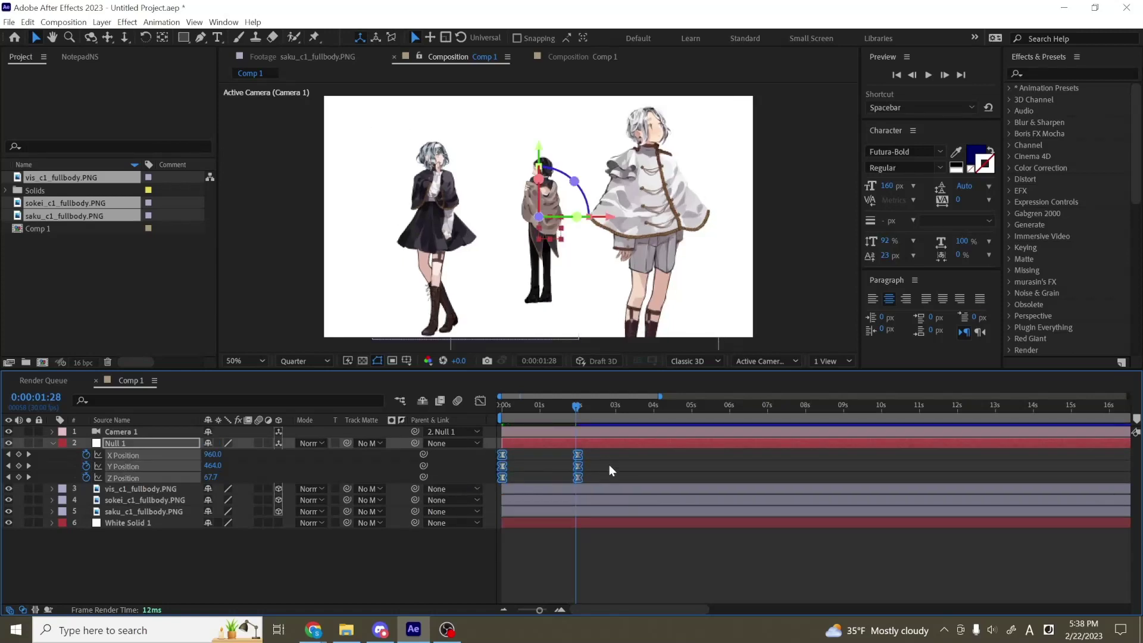
left_click(610, 463)
- Open all the null's position keyframes in the Graph Editor, view their value graph, and return to the speed graph
left_click_drag(620, 450, 479, 483)
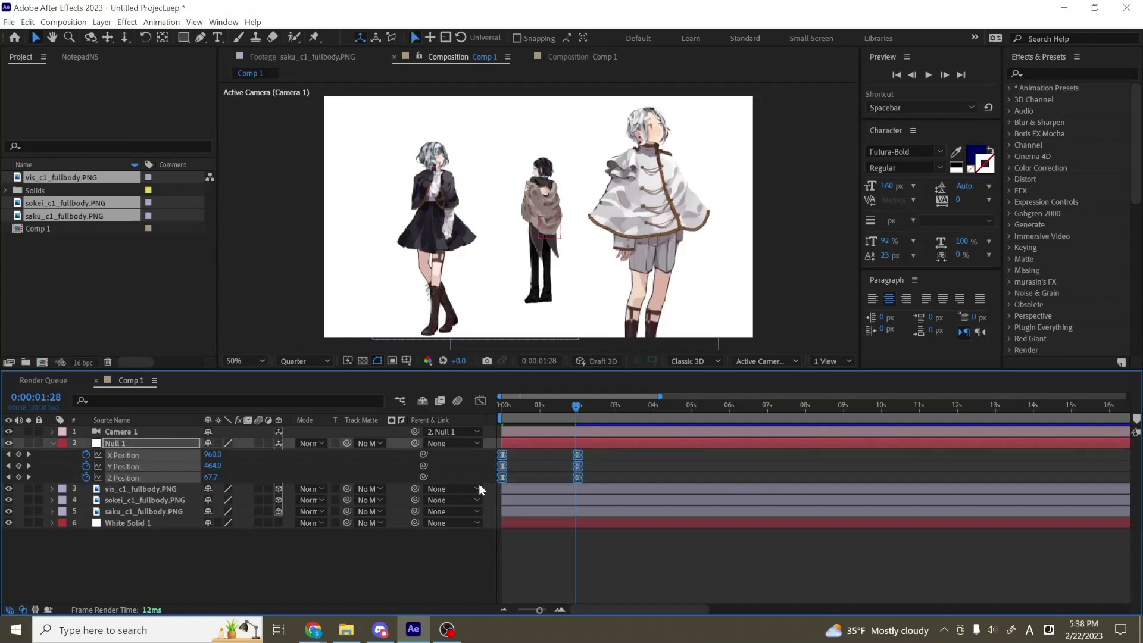
left_click(481, 401)
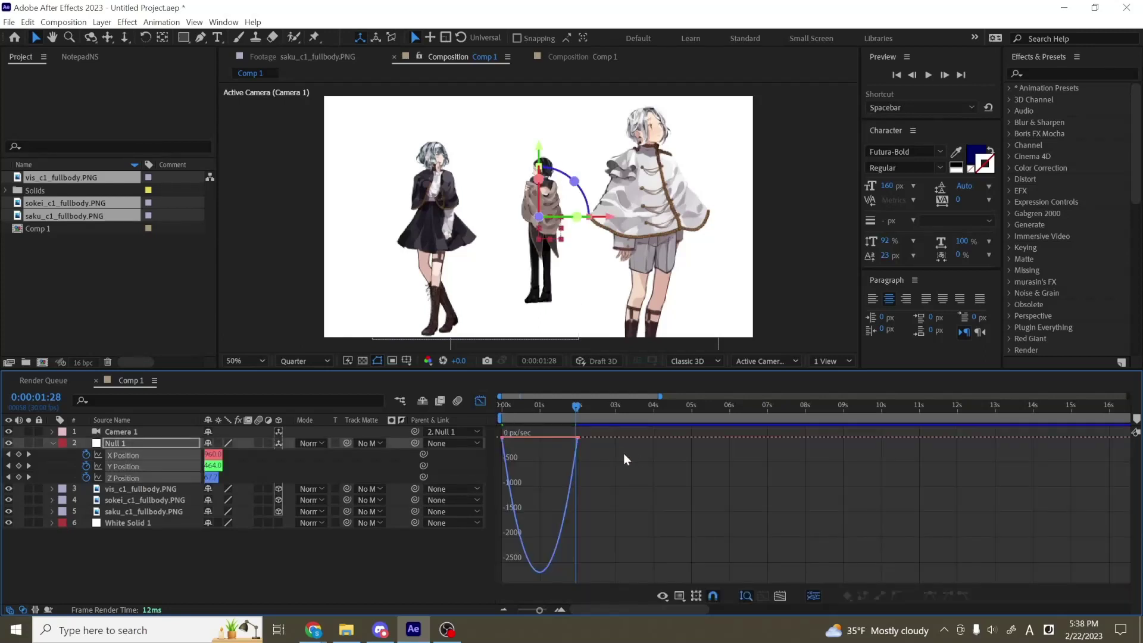
left_click_drag(624, 459, 477, 412)
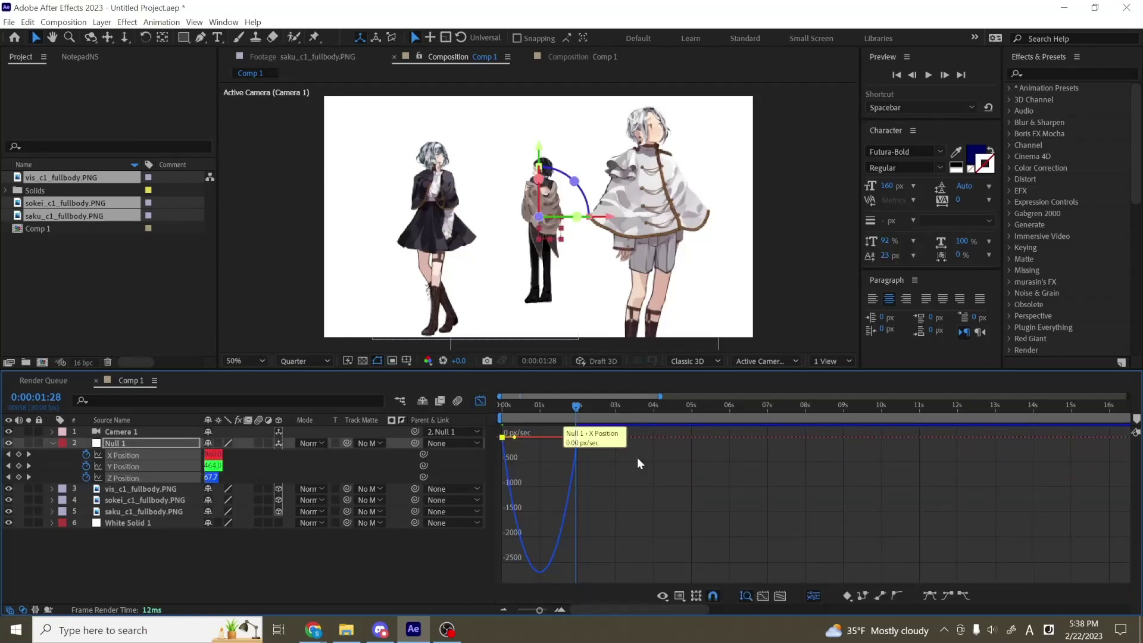
left_click(681, 597)
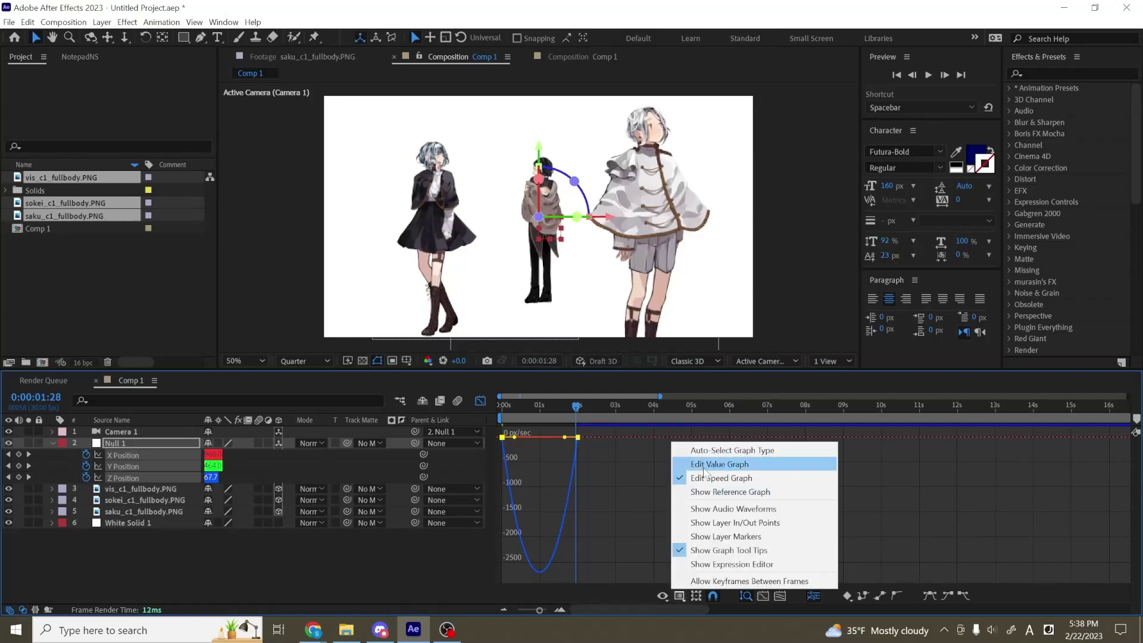
left_click(719, 464)
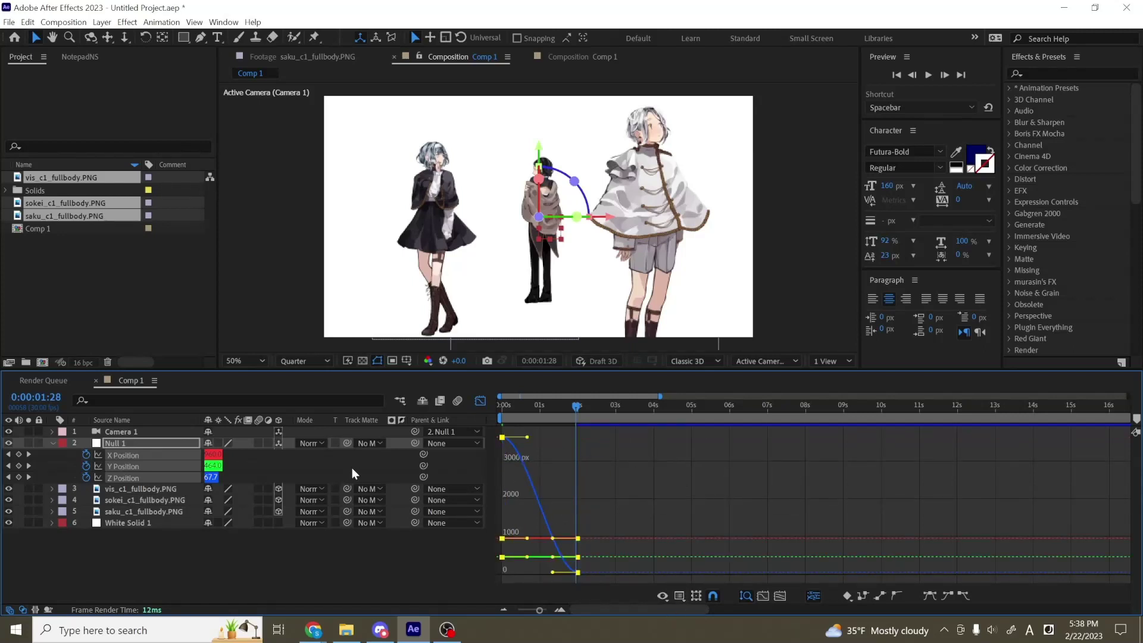
left_click(680, 597)
left_click(720, 476)
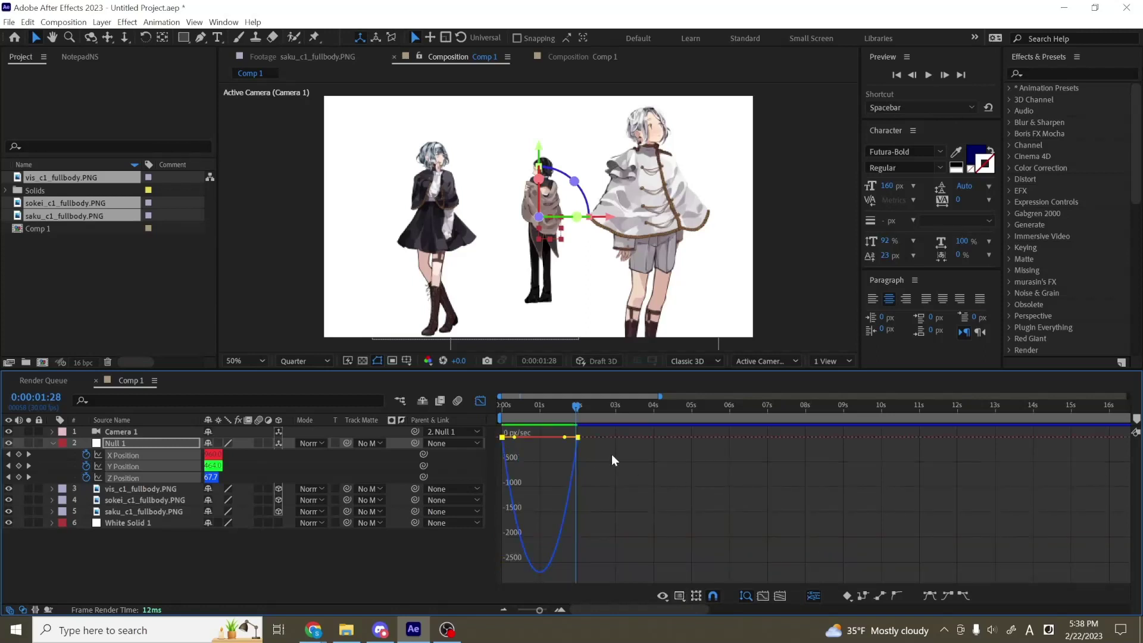
- Reshape the null's speed curve to peak early and ease out slowly, and preview the motion before closing the Graph Editor
left_click_drag(484, 438, 485, 440)
left_click_drag(565, 438, 431, 405)
left_click(617, 467)
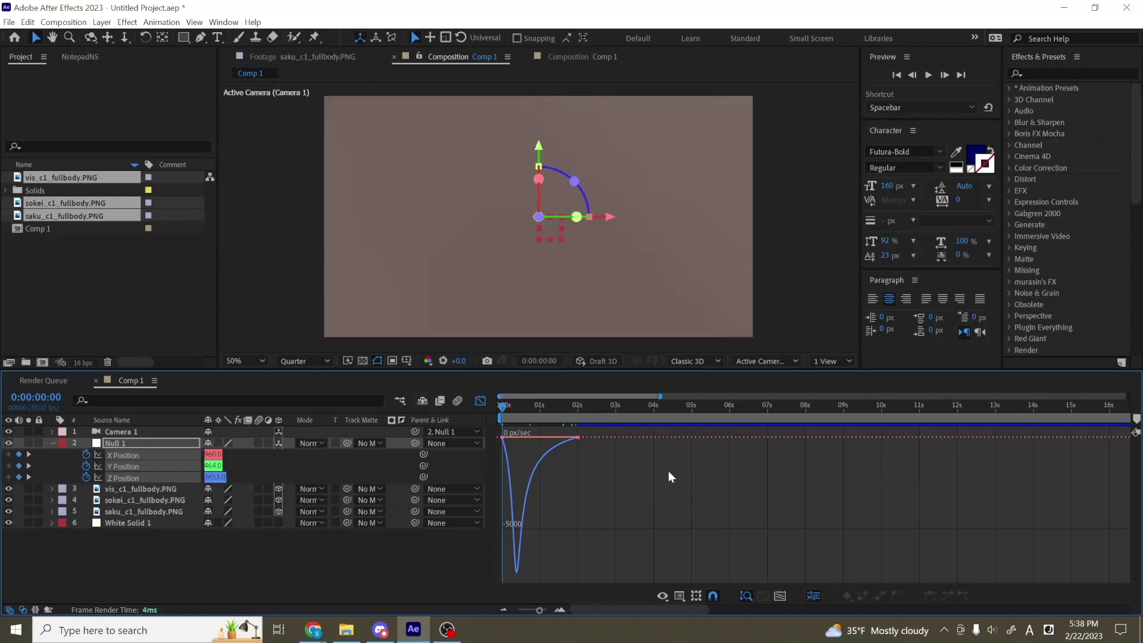
key("space")
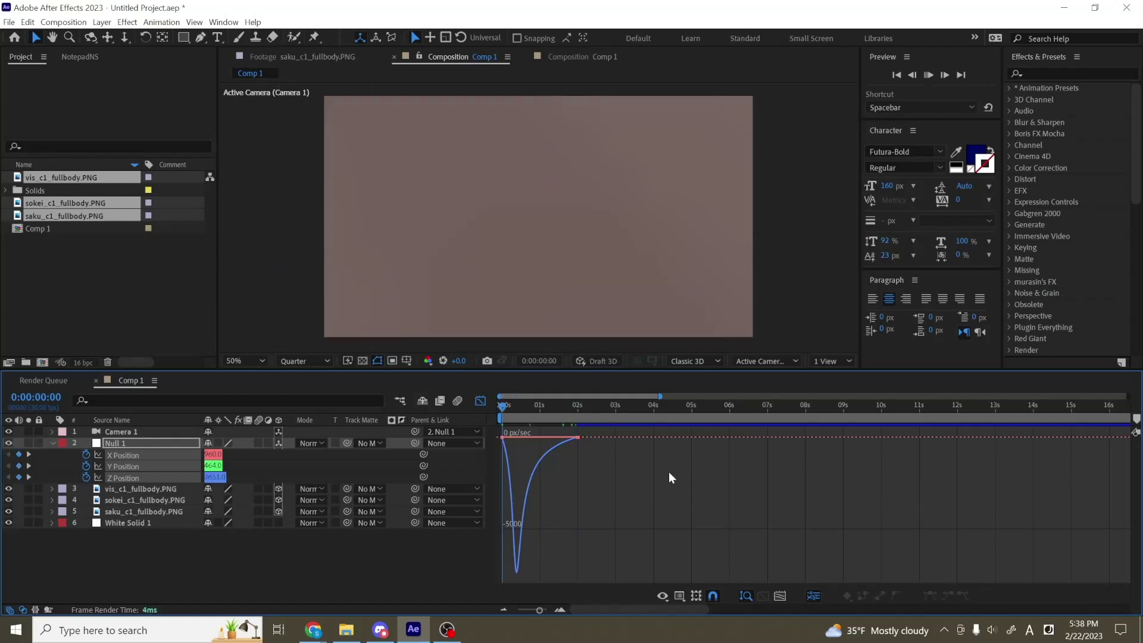
key("space")
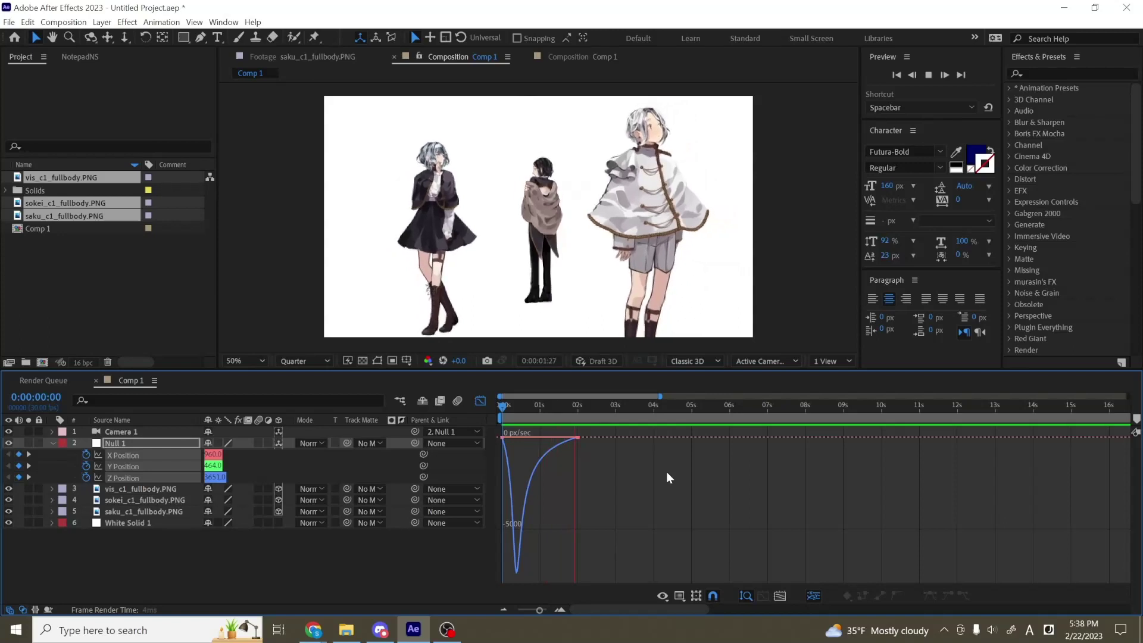
key("space")
left_click(480, 401)
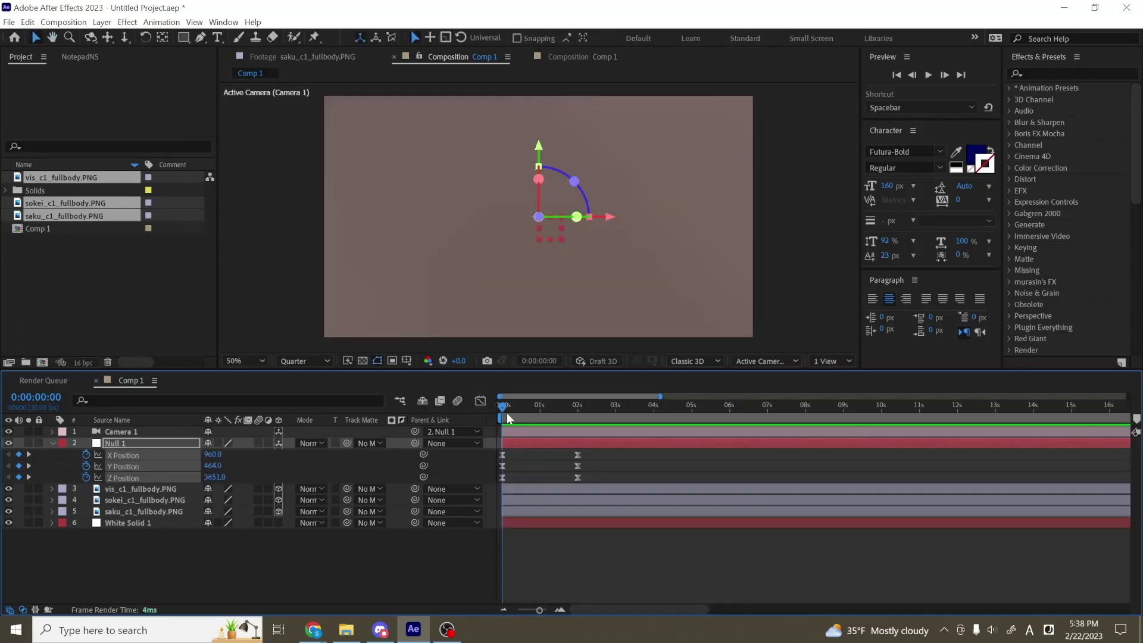
- At 0:00:02:00, set the sokei character's Z Position to -914 and its X Position to 1072
left_click_drag(504, 406, 566, 447)
left_click(27, 464)
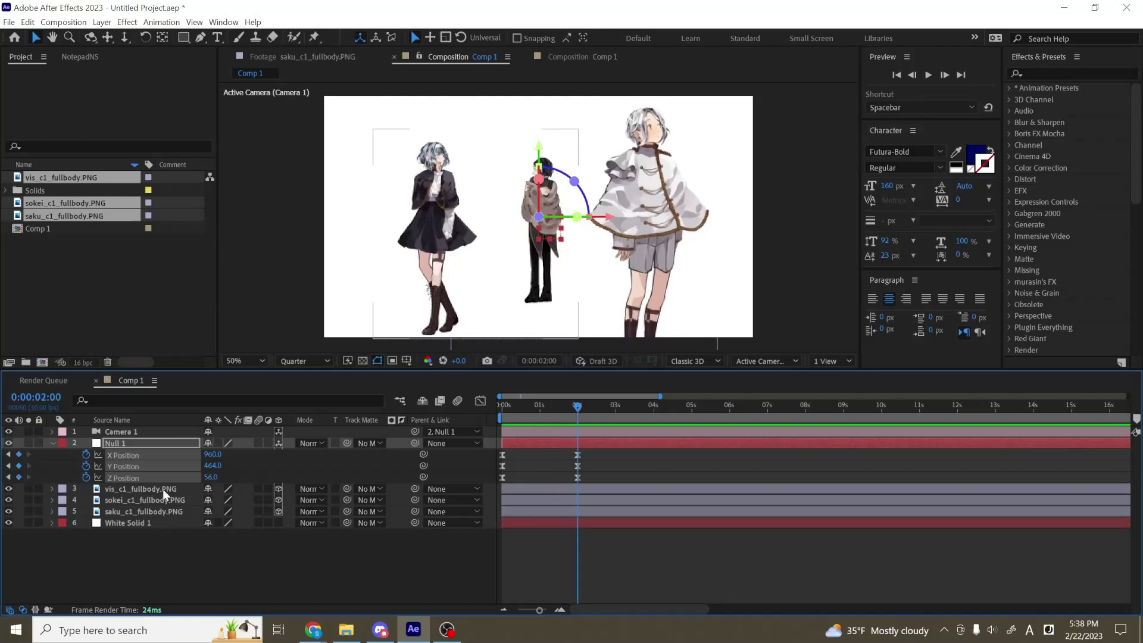
left_click(163, 488)
left_click(148, 511, "shift")
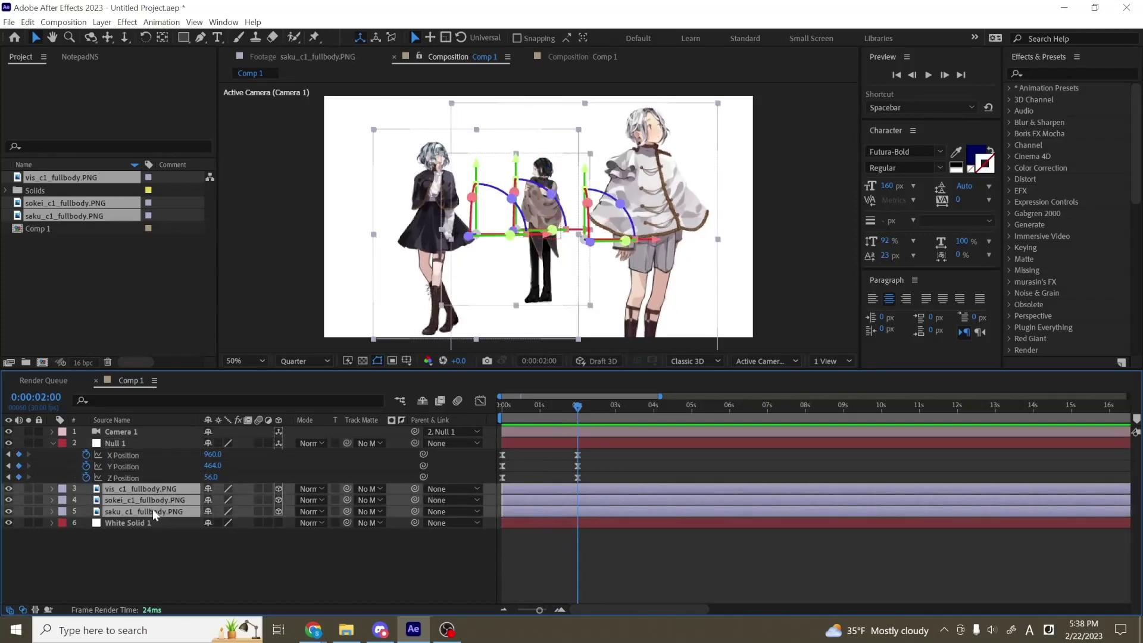
key("p")
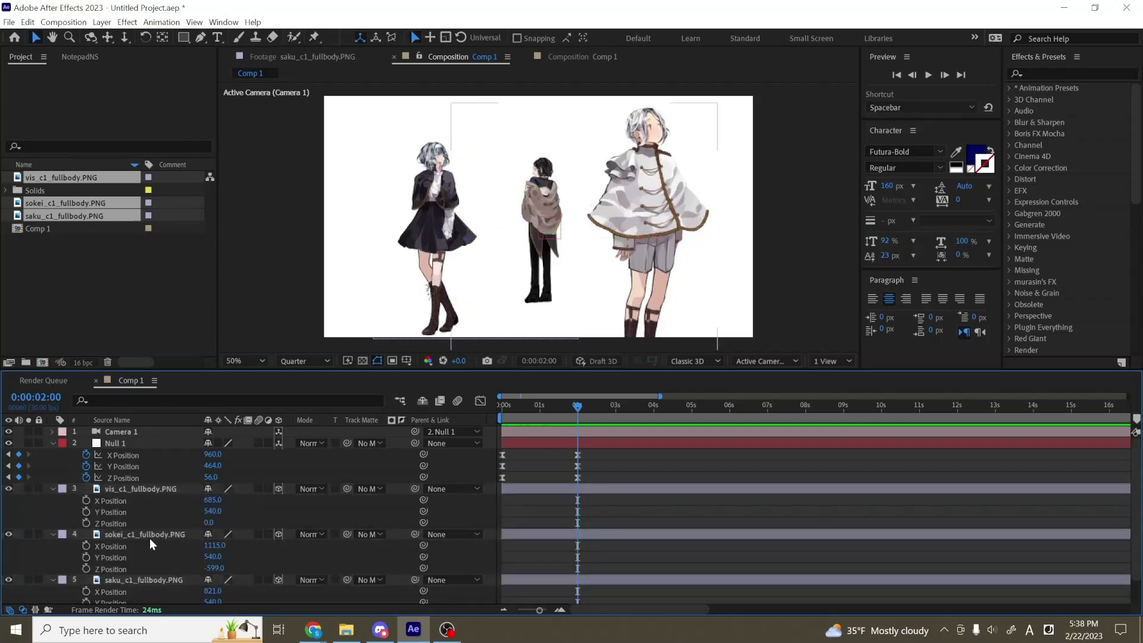
left_click(149, 537)
left_click_drag(216, 569, 39, 602)
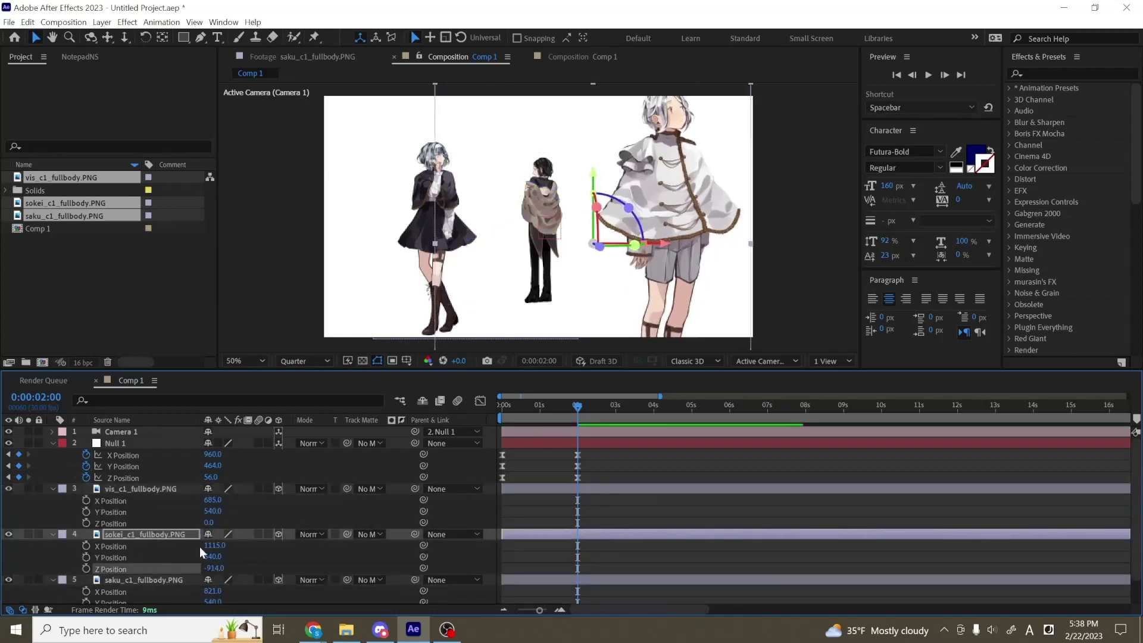
left_click_drag(222, 545, 199, 558)
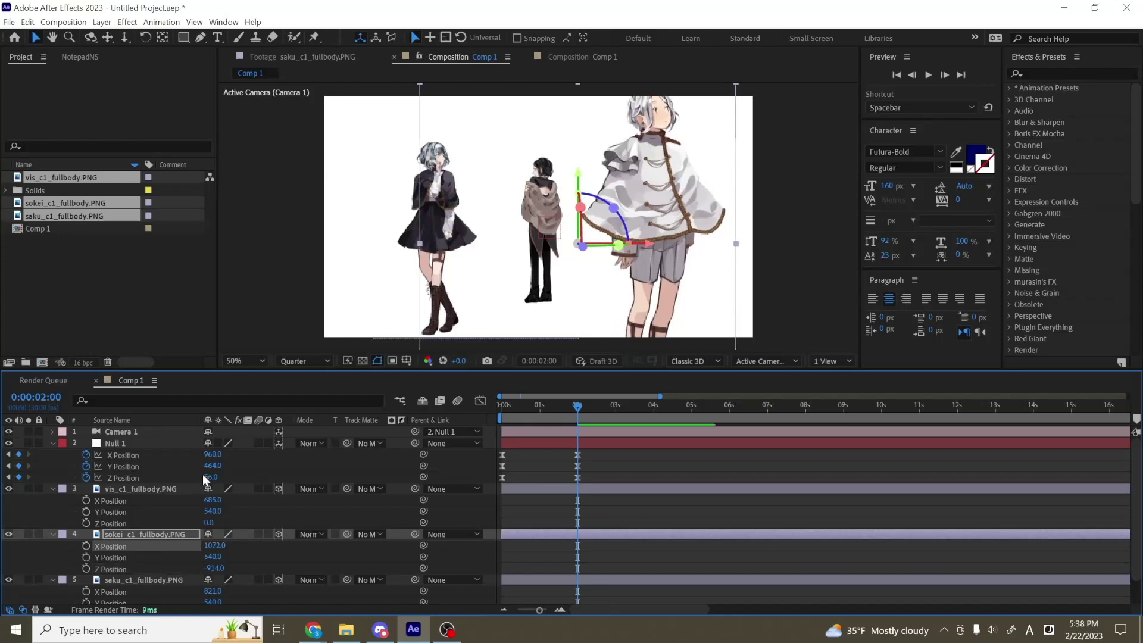
- Decrease the null's Y Position at 0:00:02:00 and play the animation from the start with the layer properties collapsed
left_click_drag(214, 465, 185, 474)
left_click(393, 458)
key("s")
key("s")
key("Home")
key("space")
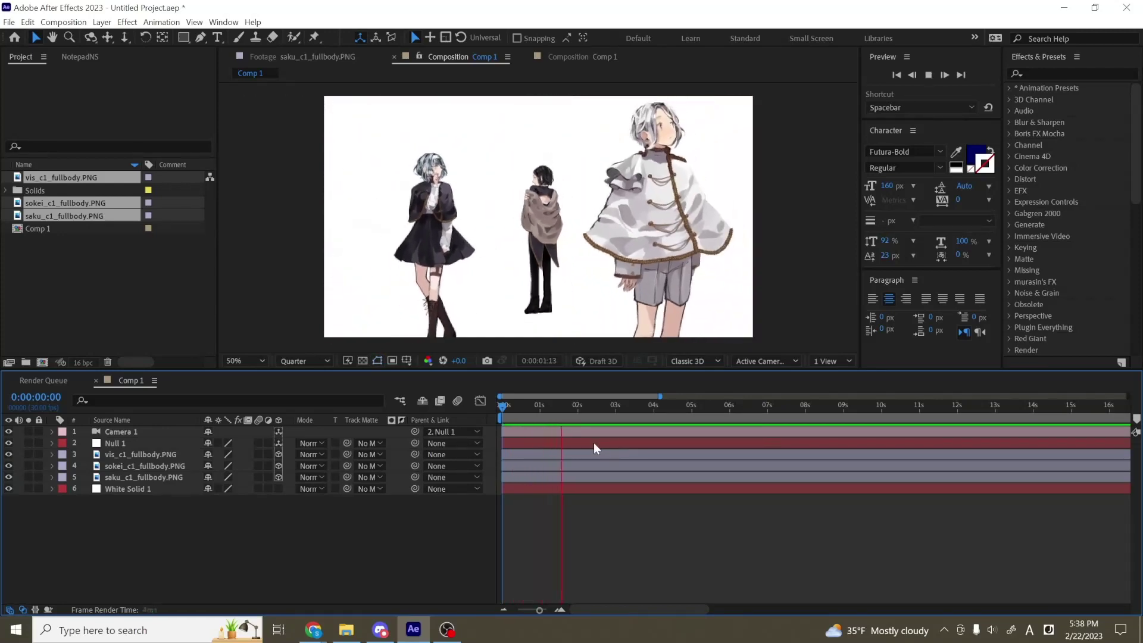
- Stop the preview, go to 0:00:01:29 and create an empty shape layer in the composition
key("space")
left_click_drag(546, 409, 573, 442)
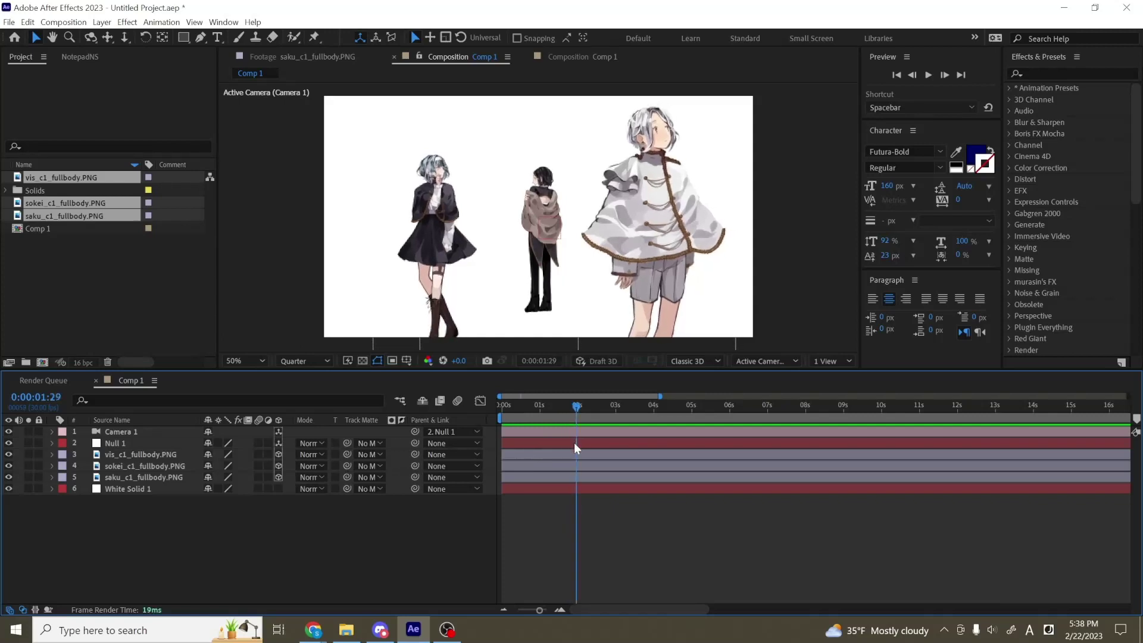
left_click(124, 490)
right_click(78, 488)
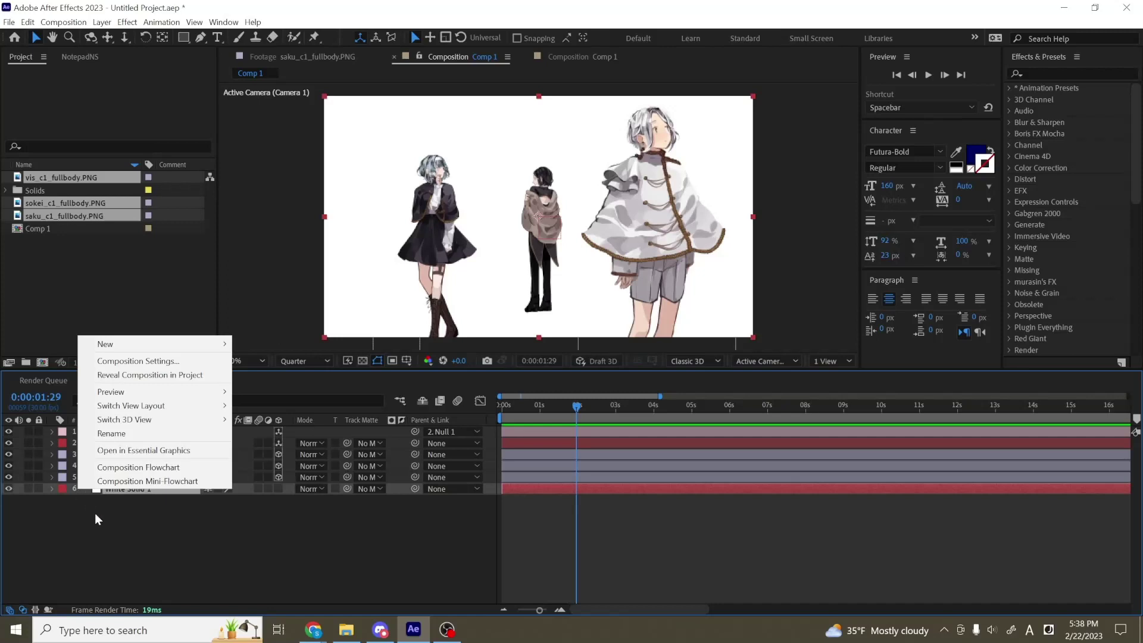
right_click(147, 510)
mouse_move(248, 369)
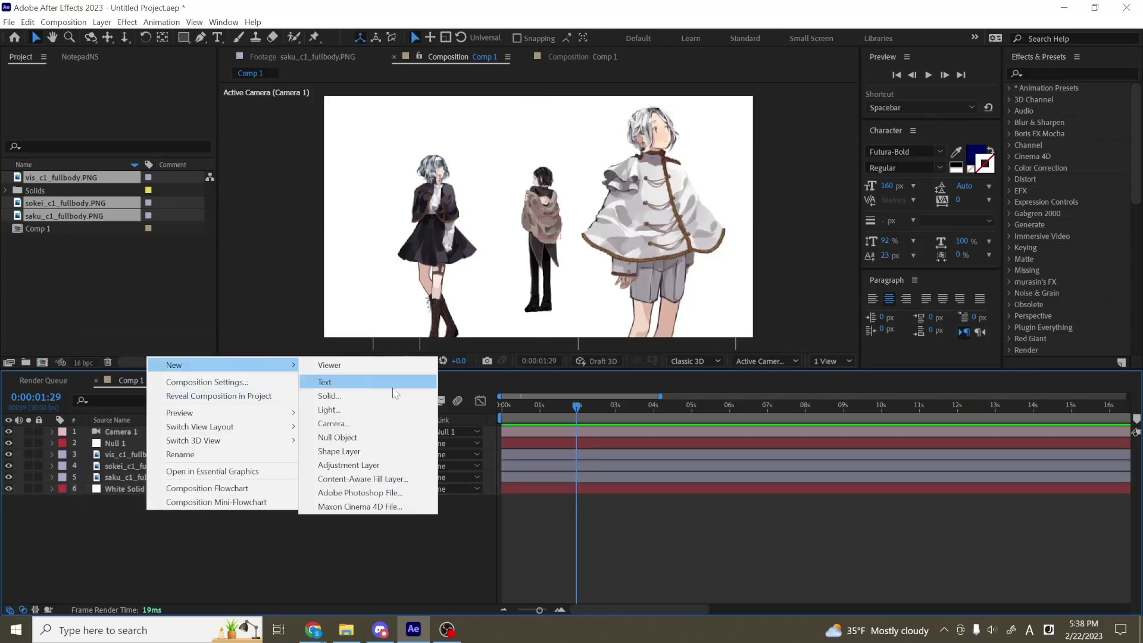
left_click(363, 459)
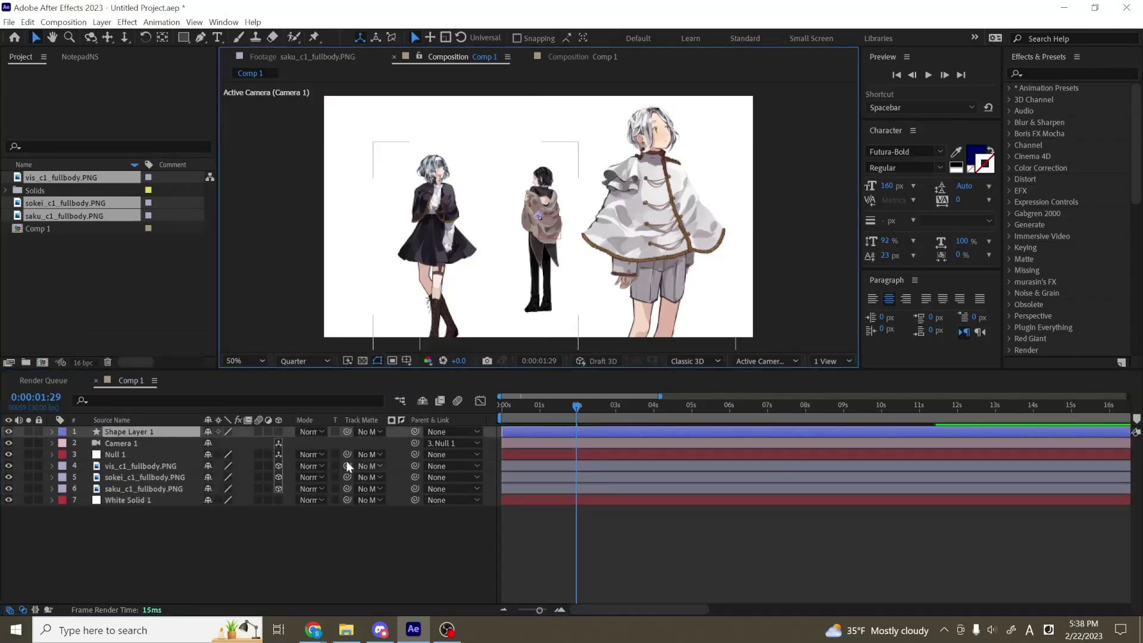
- Add an ellipse path and a fill to the shape layer's contents
left_click(52, 432)
left_click(286, 444)
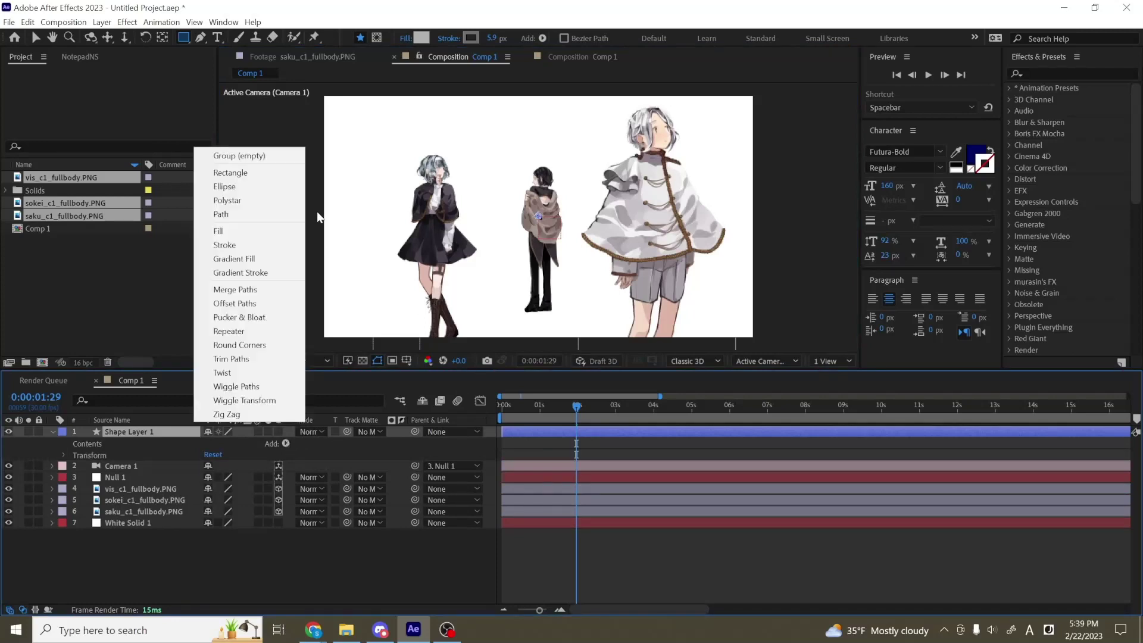
left_click(234, 187)
left_click(285, 443)
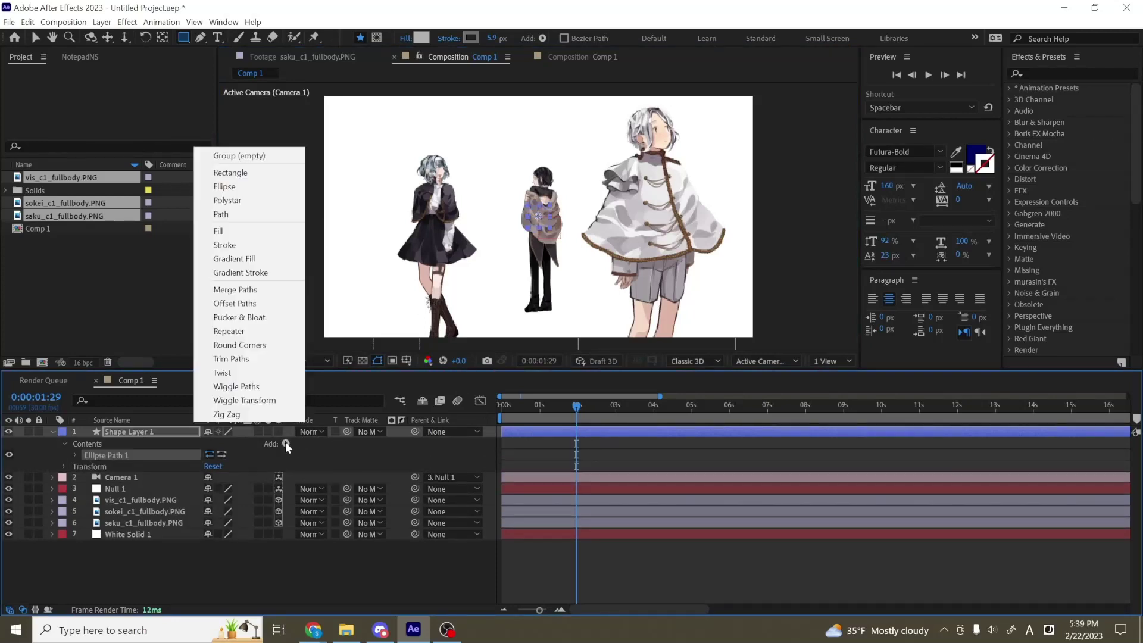
left_click(275, 231)
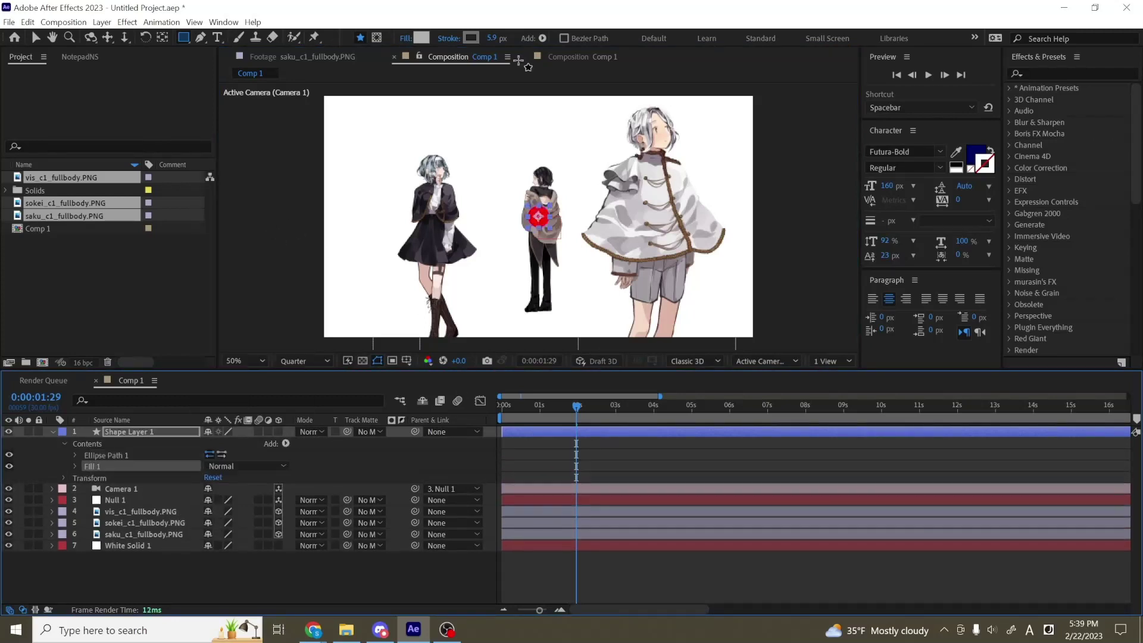
- Change the ellipse's fill color to mint green A6EDCE
left_click(425, 37)
left_click_drag(580, 527, 573, 498)
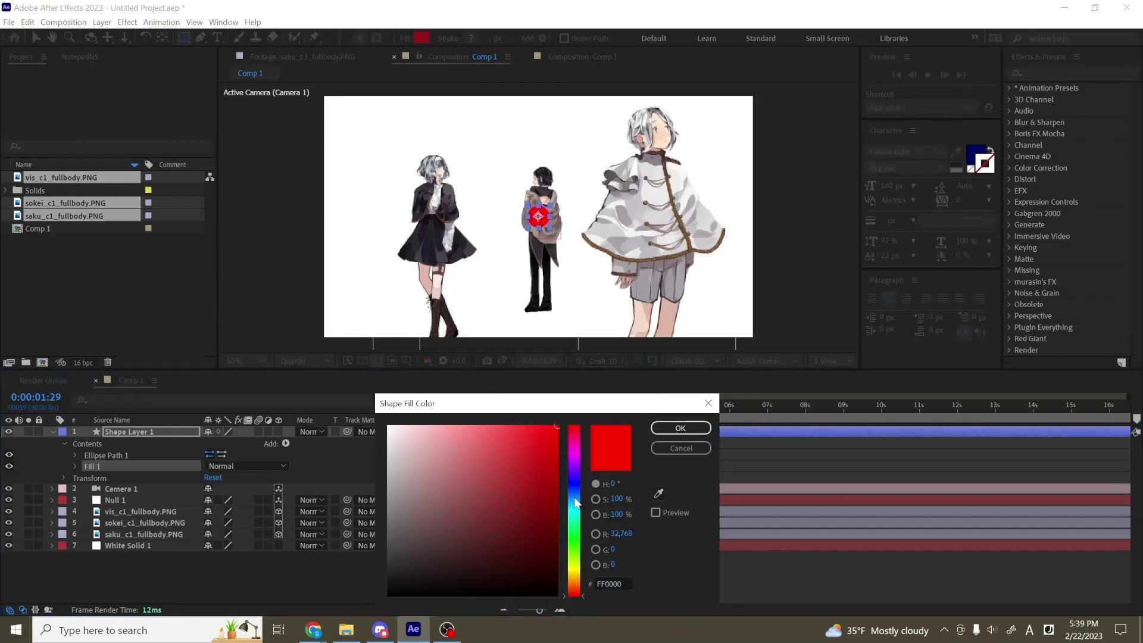
mouse_move(466, 455)
left_mouse_down()
mouse_move(433, 429)
mouse_move(454, 420)
left_mouse_up()
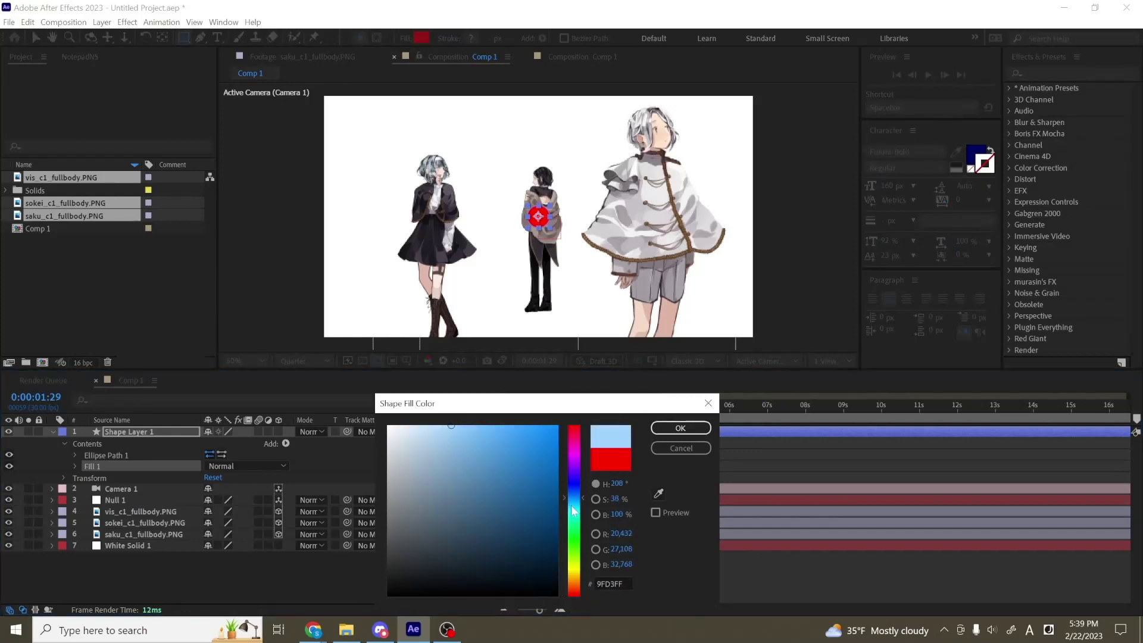
left_click_drag(573, 510, 567, 524)
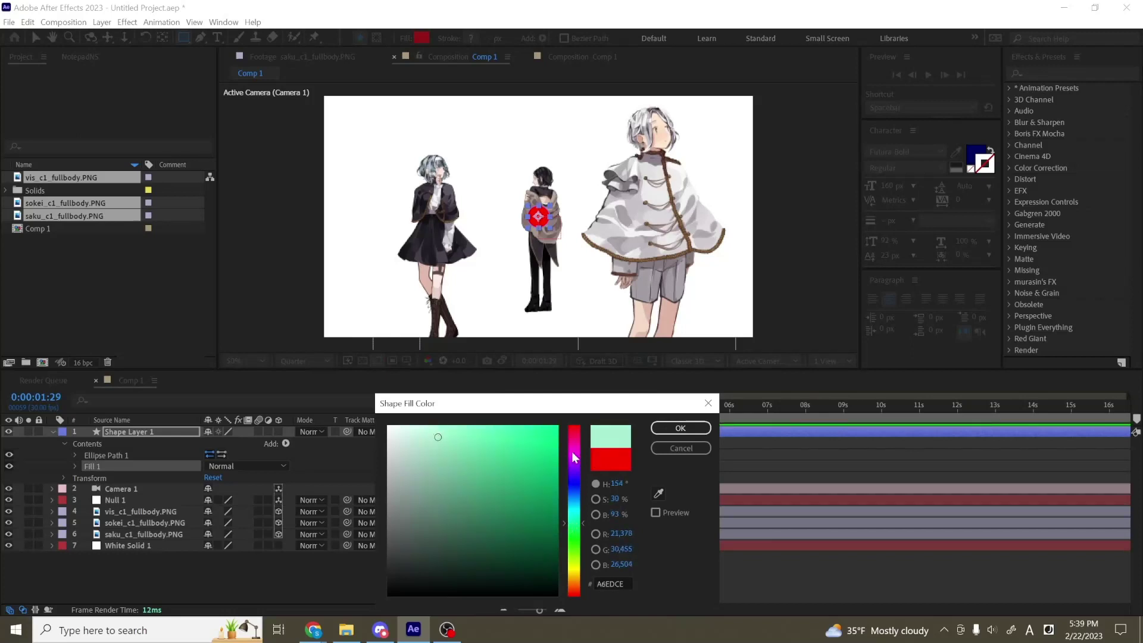
left_click(670, 424)
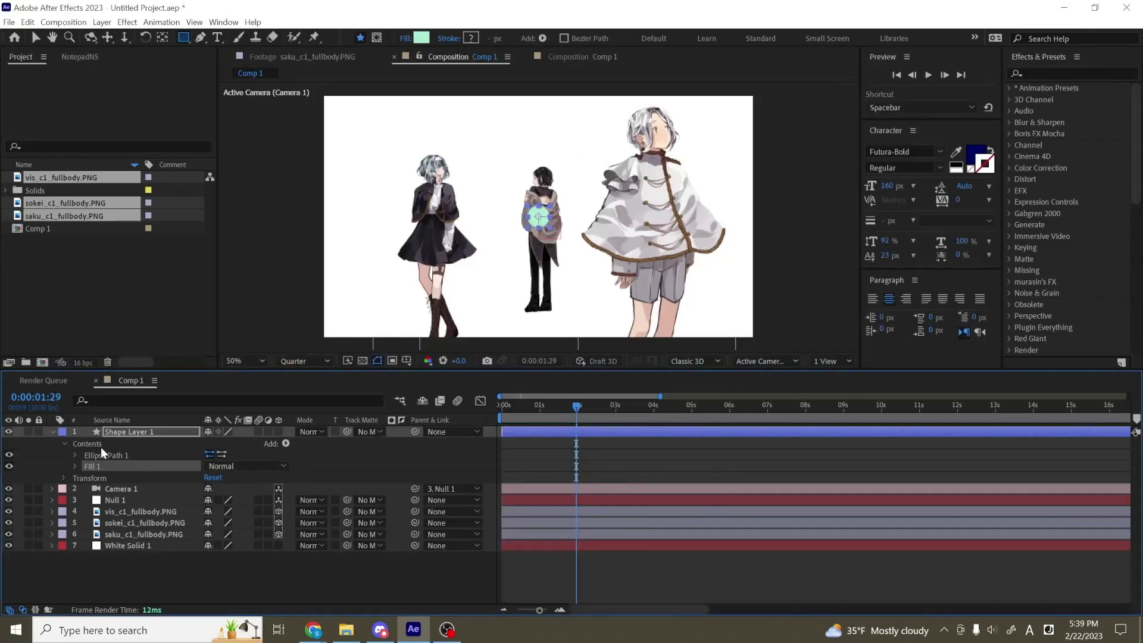
- Move the shape layer directly above the white solid, behind the characters, and make it a 3D layer
left_click_drag(140, 435, 183, 542)
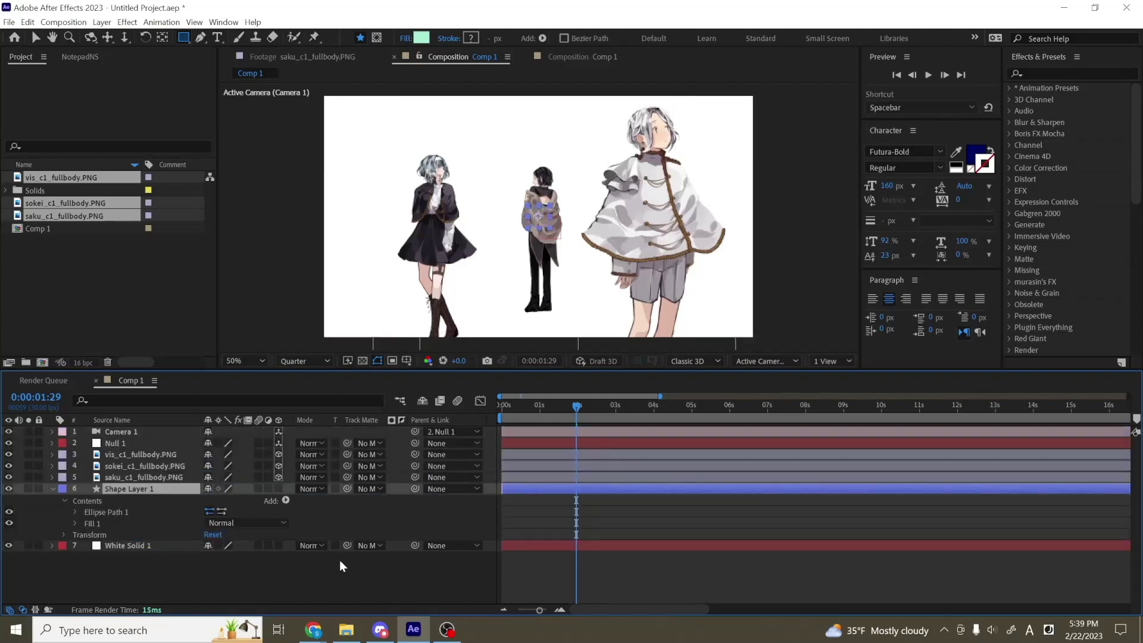
left_click(280, 489)
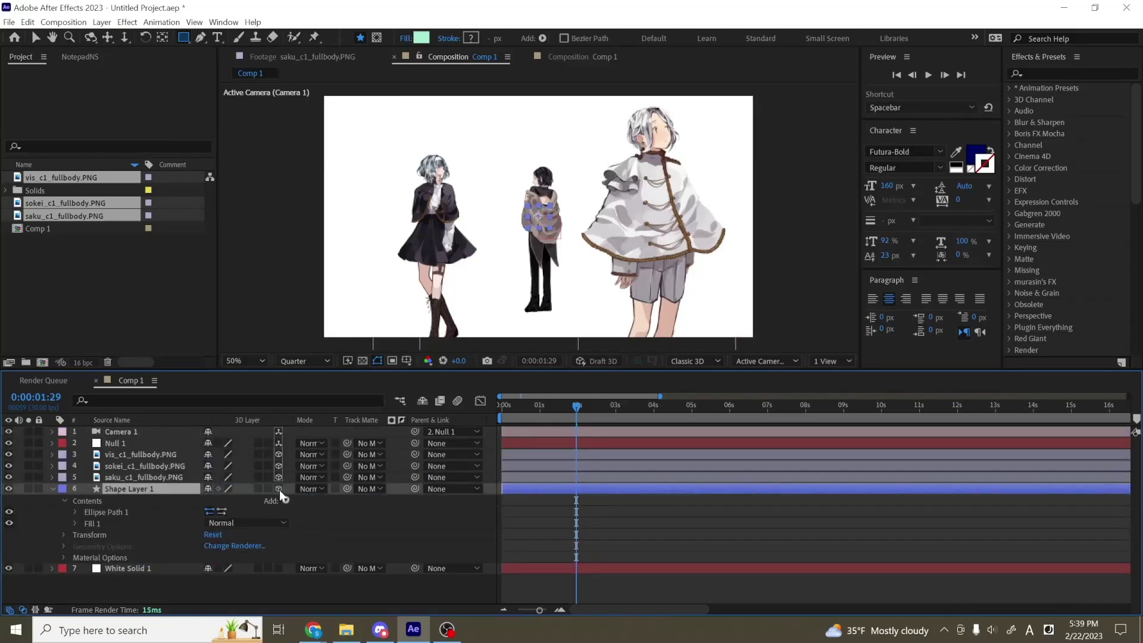
- Enlarge the ellipse path to 1522 by 1522 and set the shape layer's Z Position to 2195
left_click(75, 513)
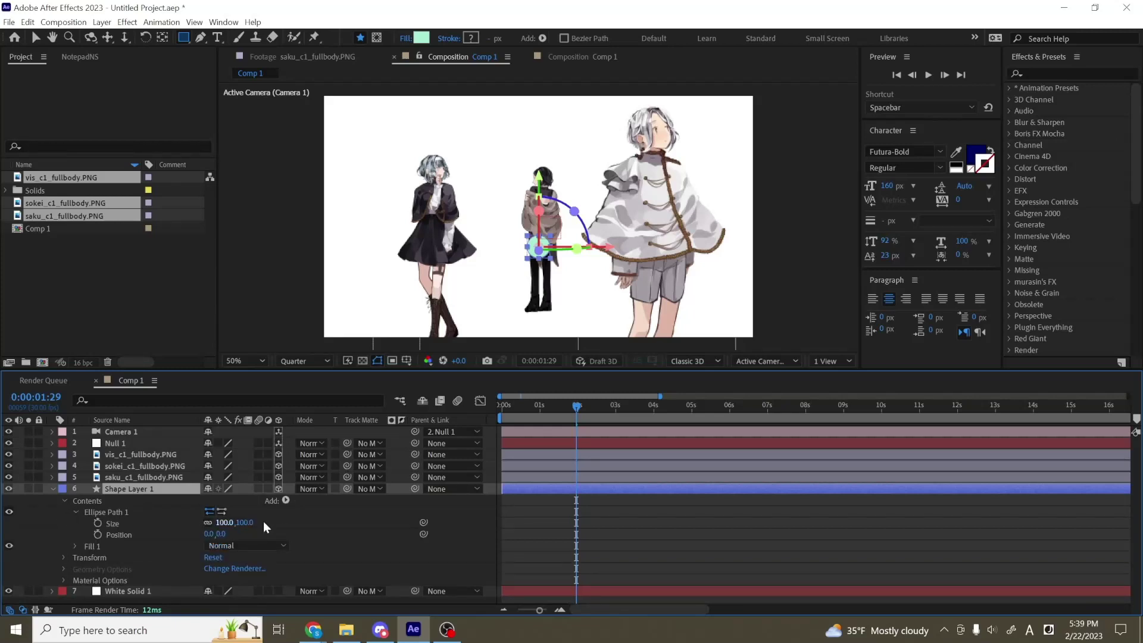
left_click_drag(240, 522, 441, 508)
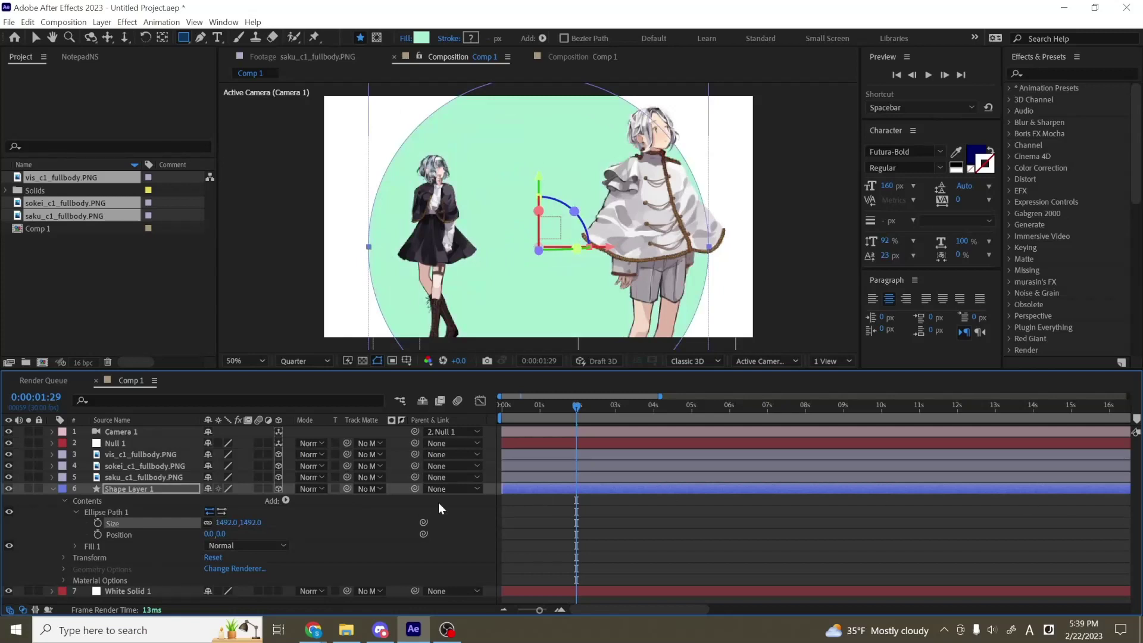
left_click_drag(243, 523, 261, 522)
left_click(133, 489)
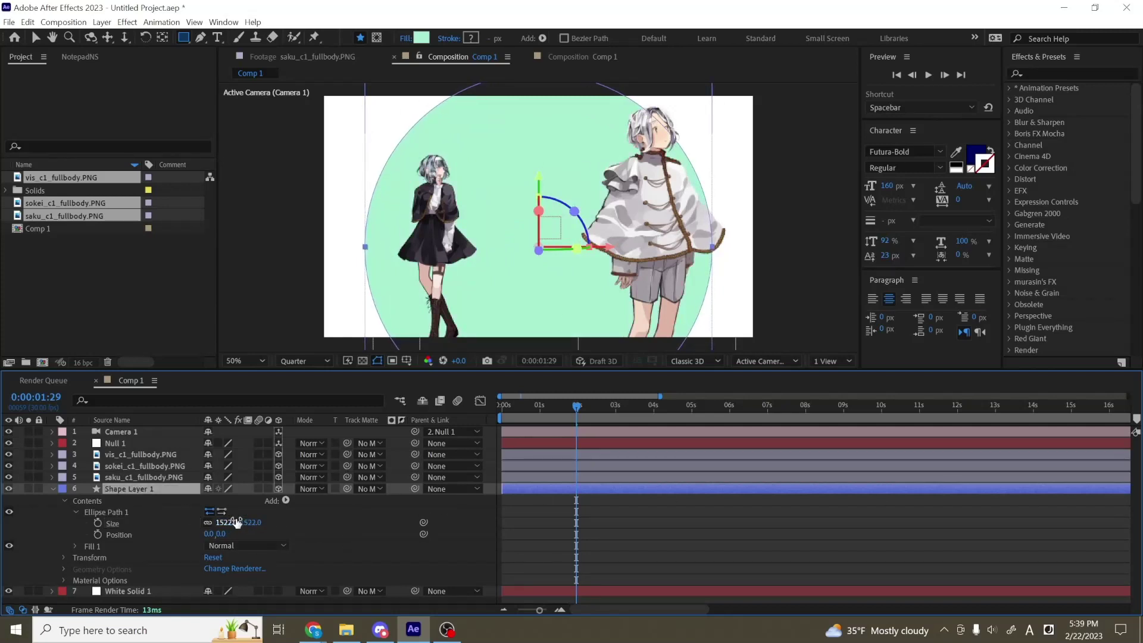
key("p")
left_click_drag(211, 527, 299, 489)
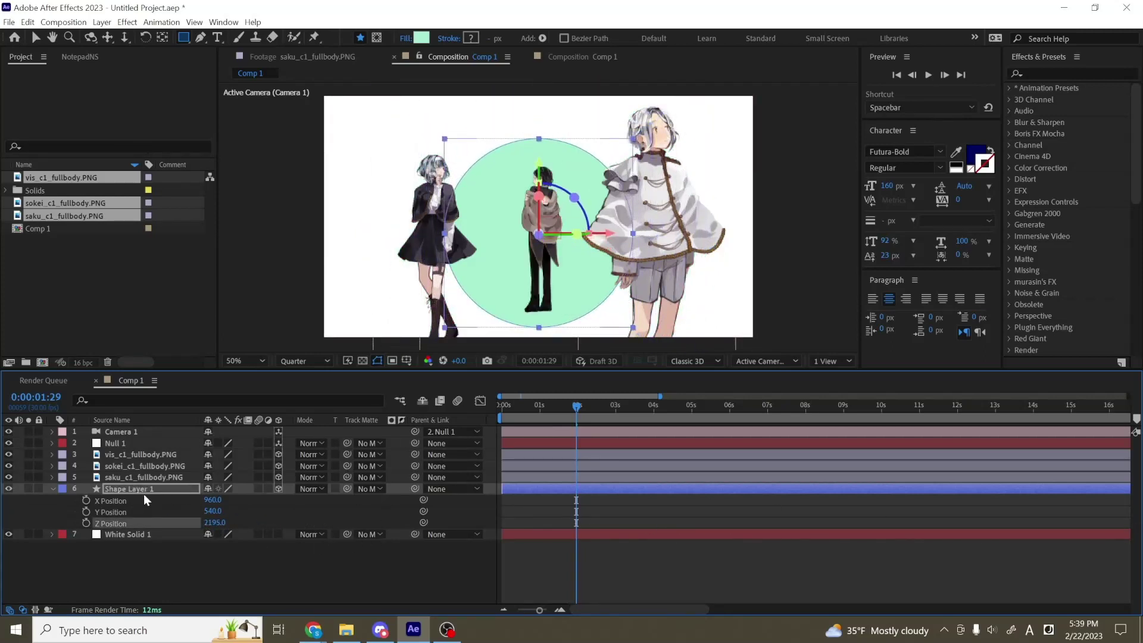
- Delete the ellipse's fill from the shape layer's contents and add a stroke in its place
left_click(52, 489)
left_click(52, 489)
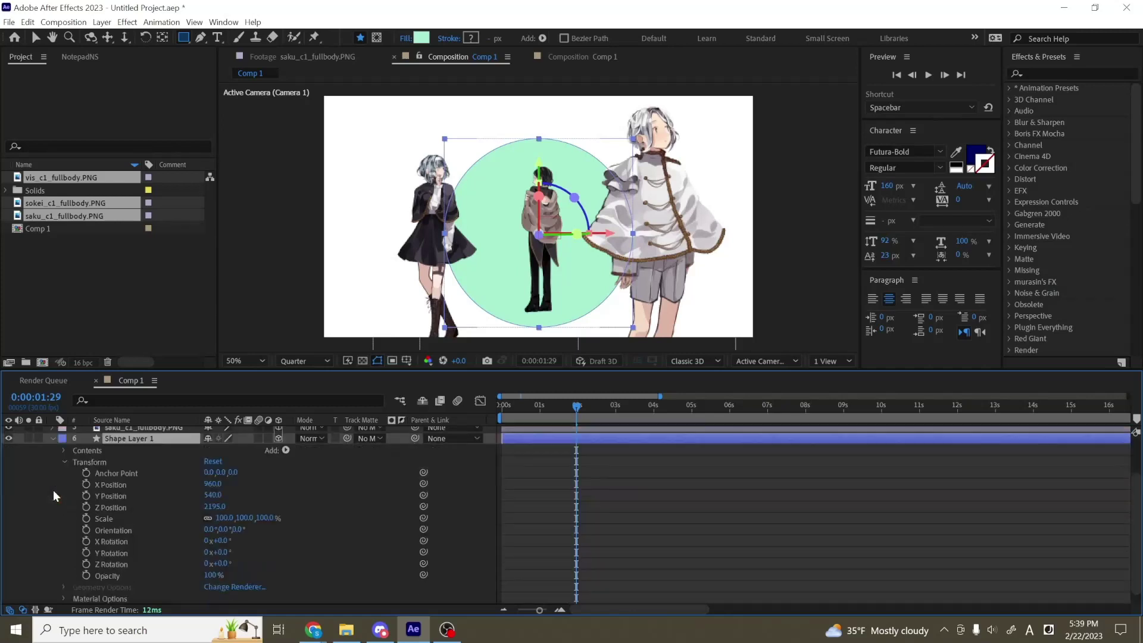
left_click(63, 450)
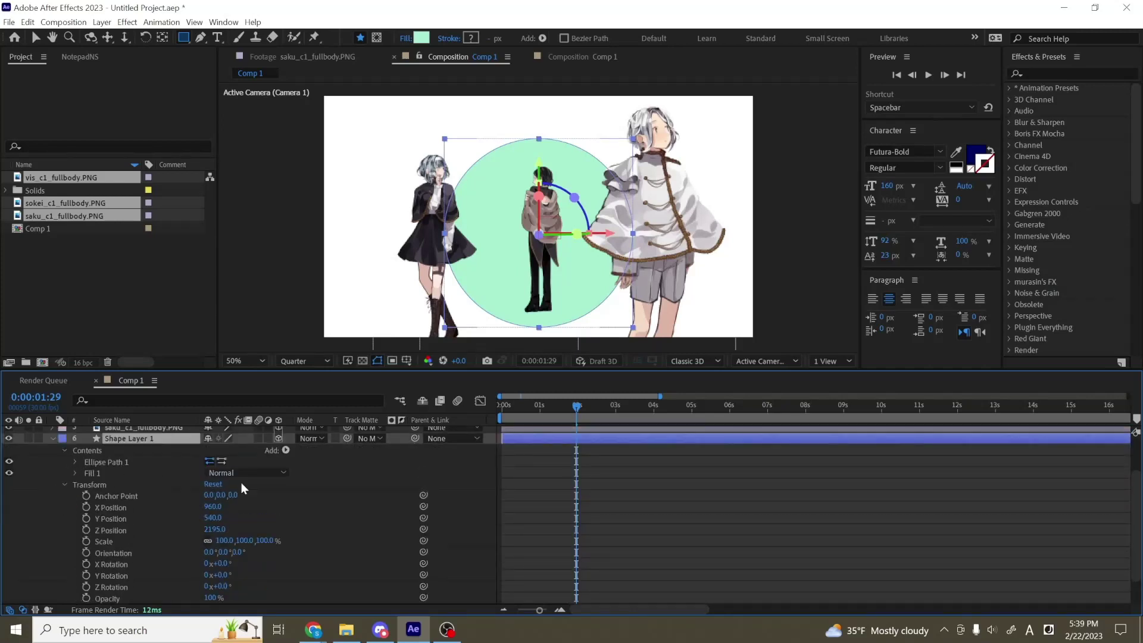
left_click(75, 461)
left_click(310, 484)
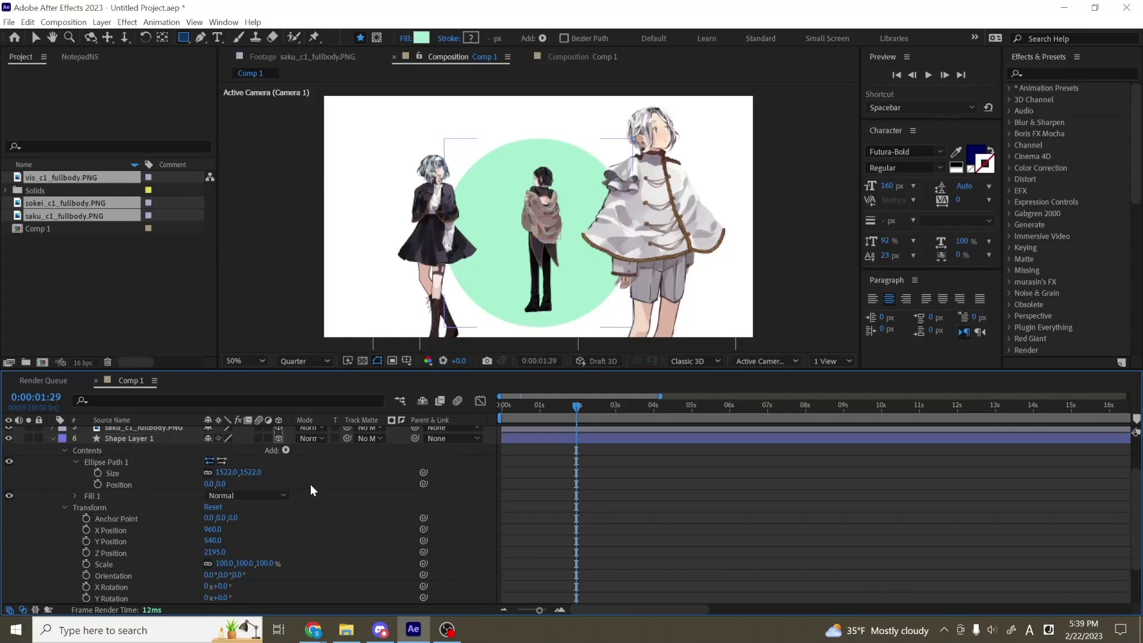
left_click(96, 495)
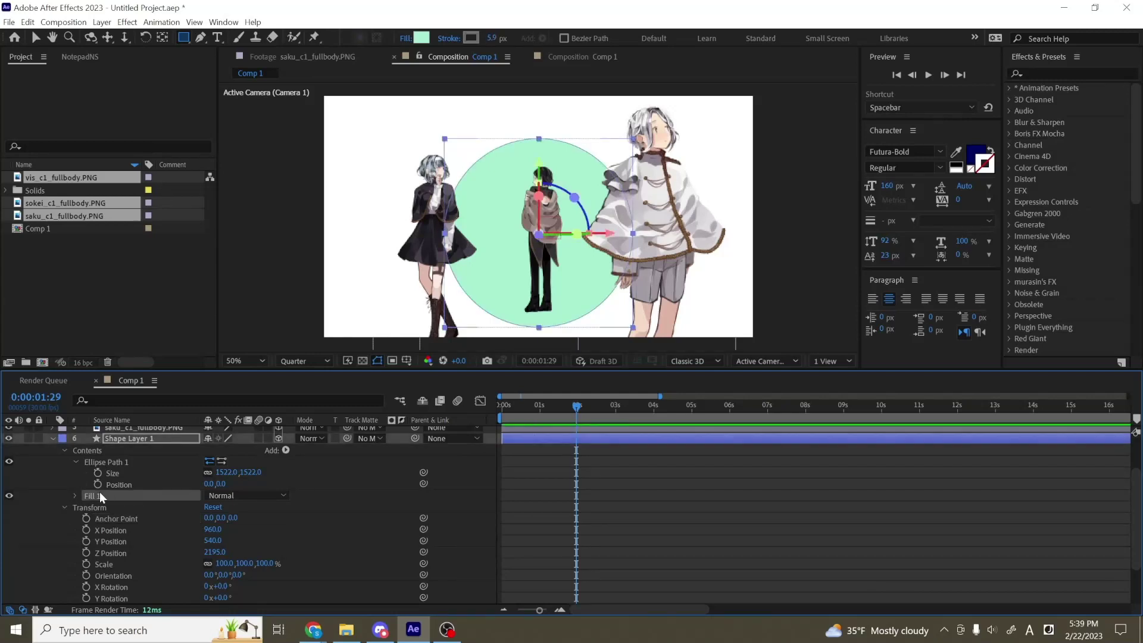
key("Delete")
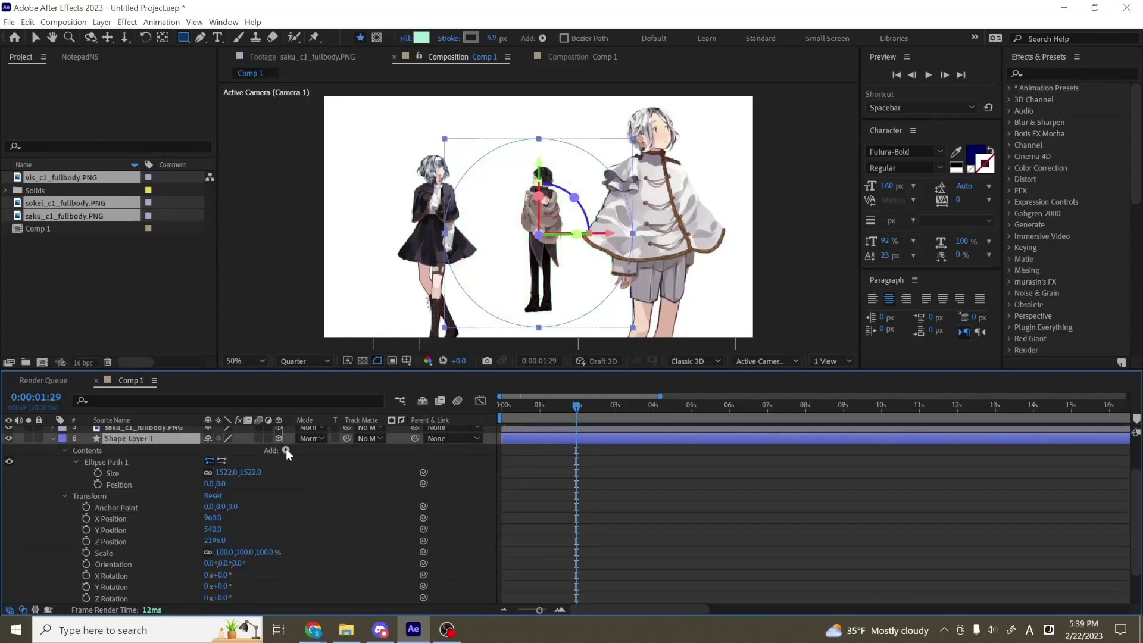
left_click(286, 451)
left_click(250, 251)
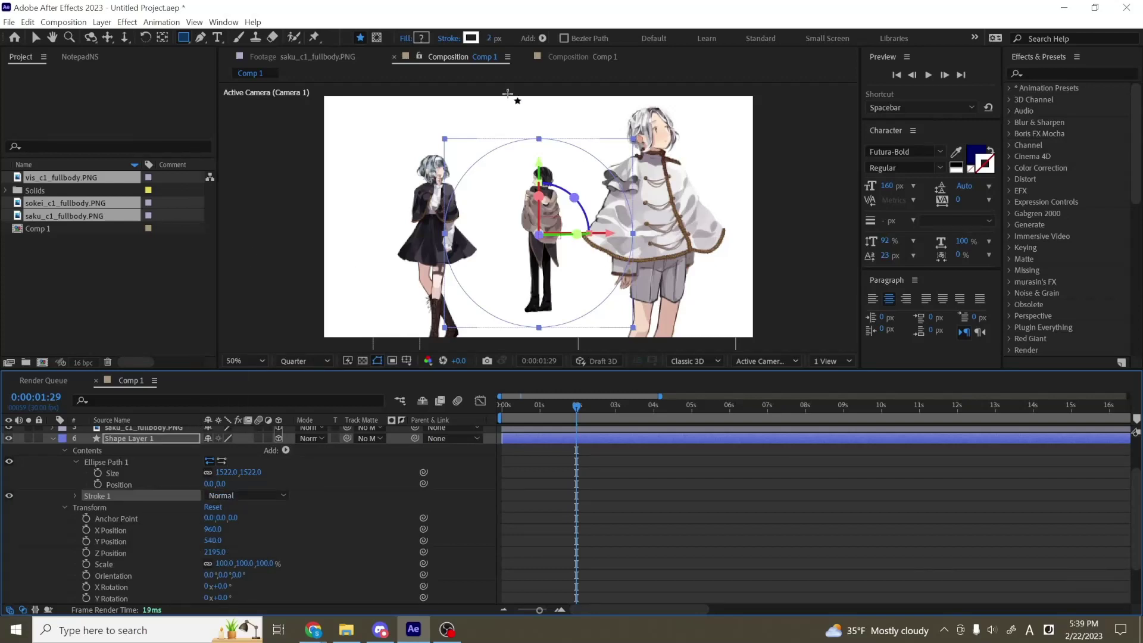
- Set the ellipse's stroke width to 122 px and its color to light blue BAE9FF
left_click_drag(494, 39, 566, 41)
left_click(472, 39)
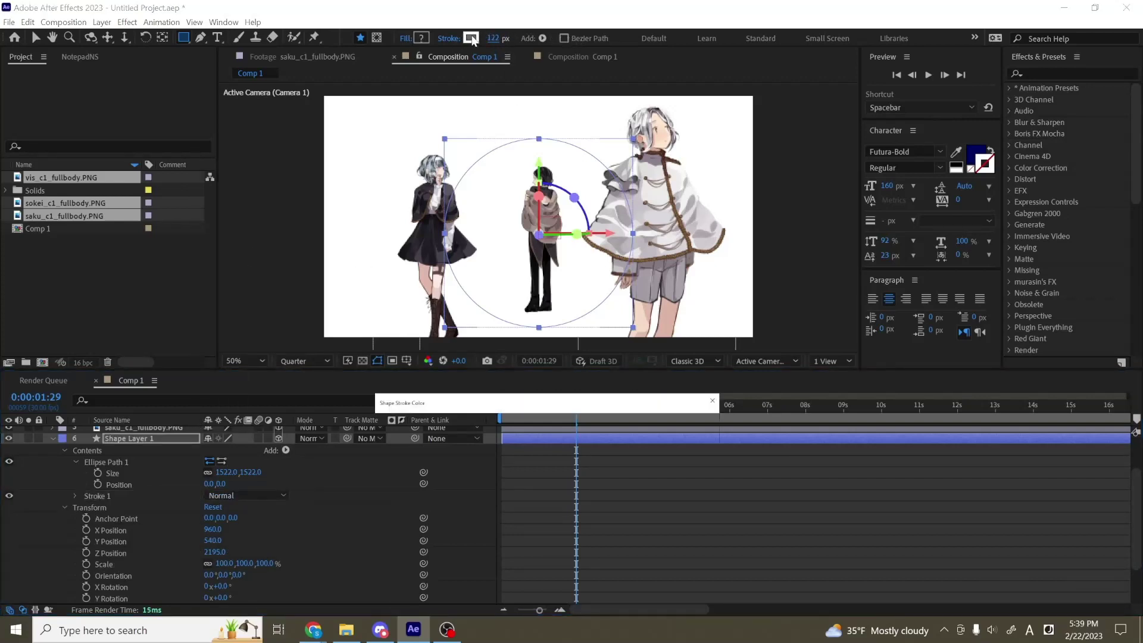
left_click(433, 425)
left_click(575, 503)
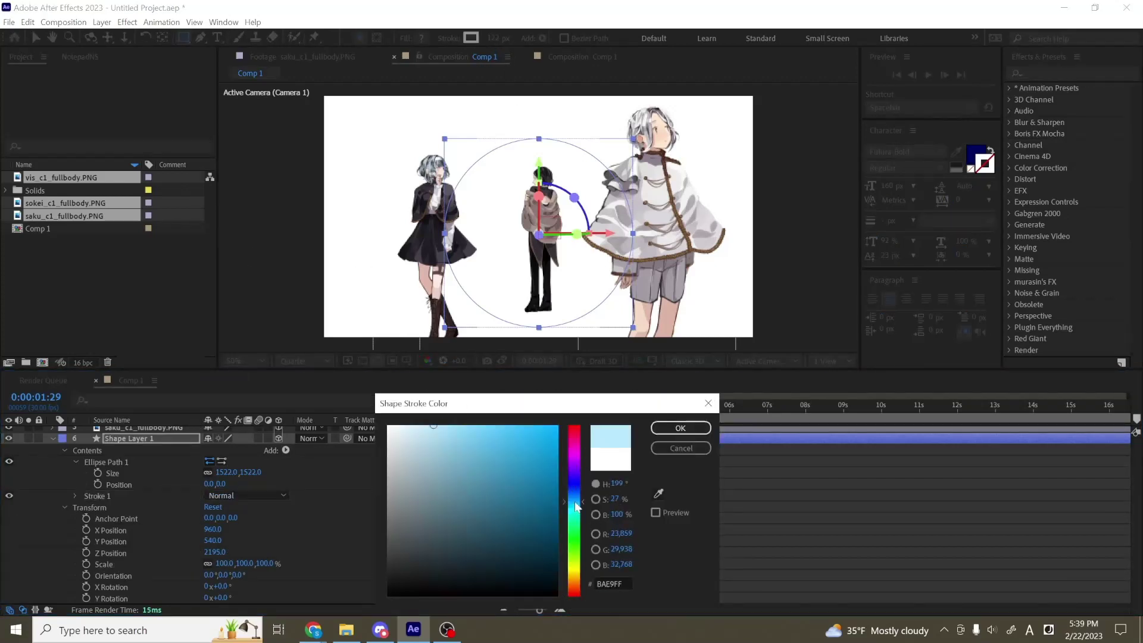
left_click(668, 428)
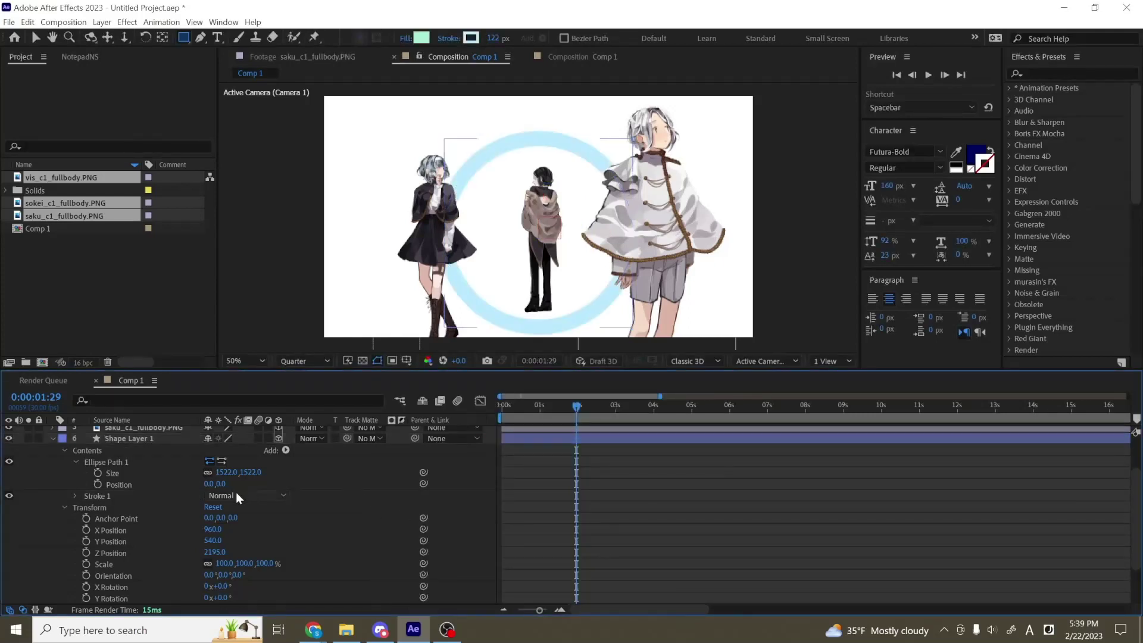
- Expand the stroke's properties and thicken the ring to a Stroke Width of 259
left_click(74, 497)
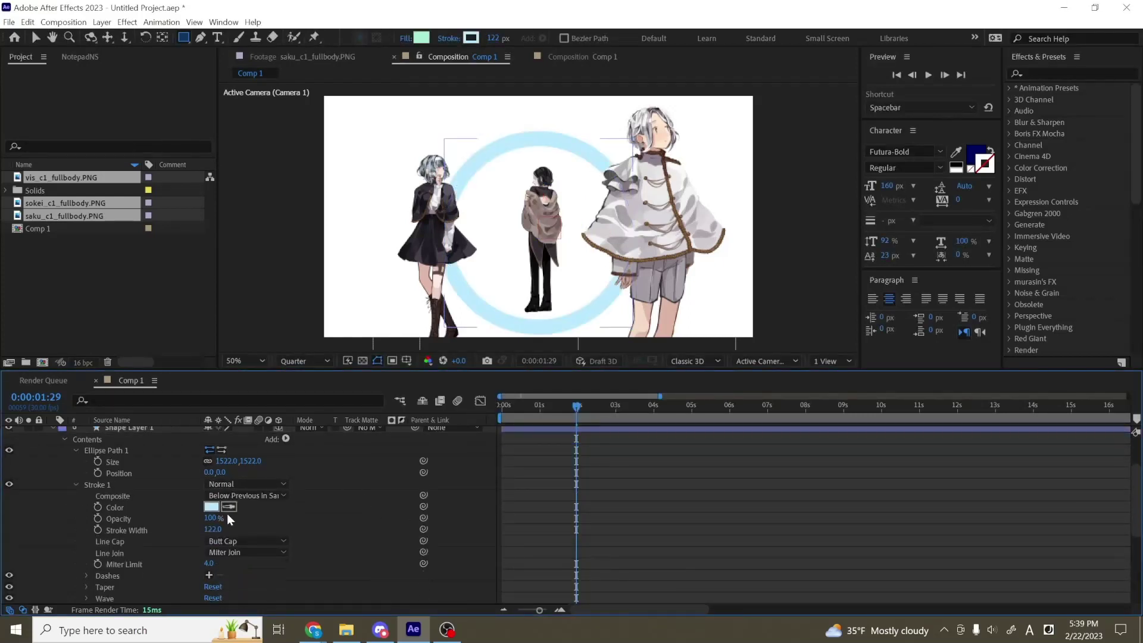
left_click_drag(220, 534, 309, 533)
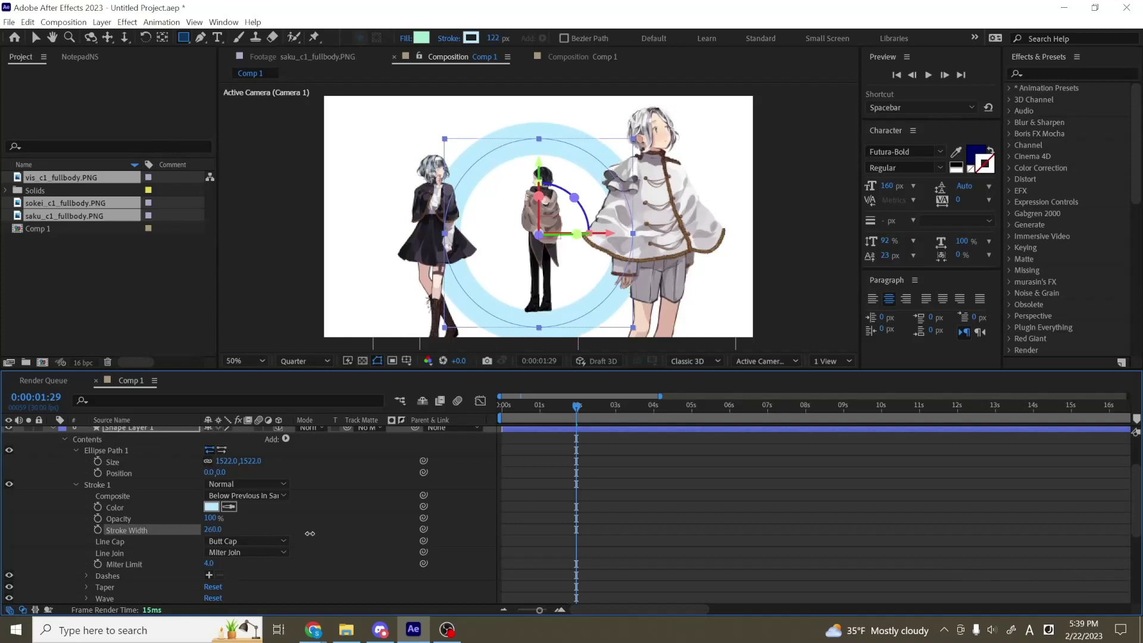
scroll(554, 498, "up", 2)
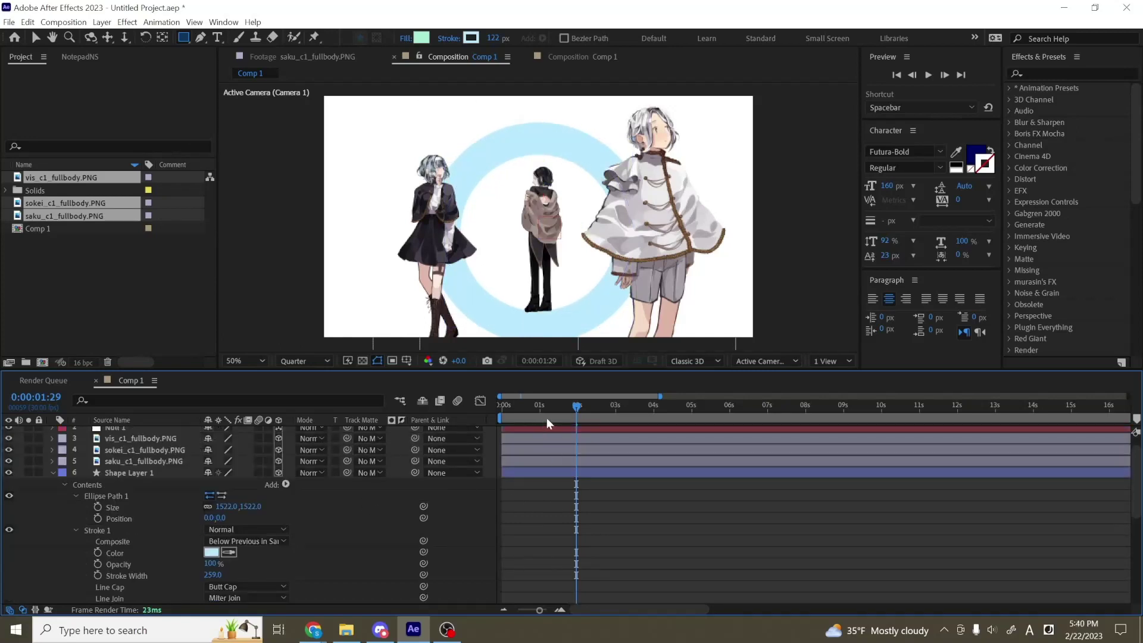
- At 0:00:00:00, start keyframing the ellipse's Size and its Stroke Width
left_click_drag(546, 418, 498, 425)
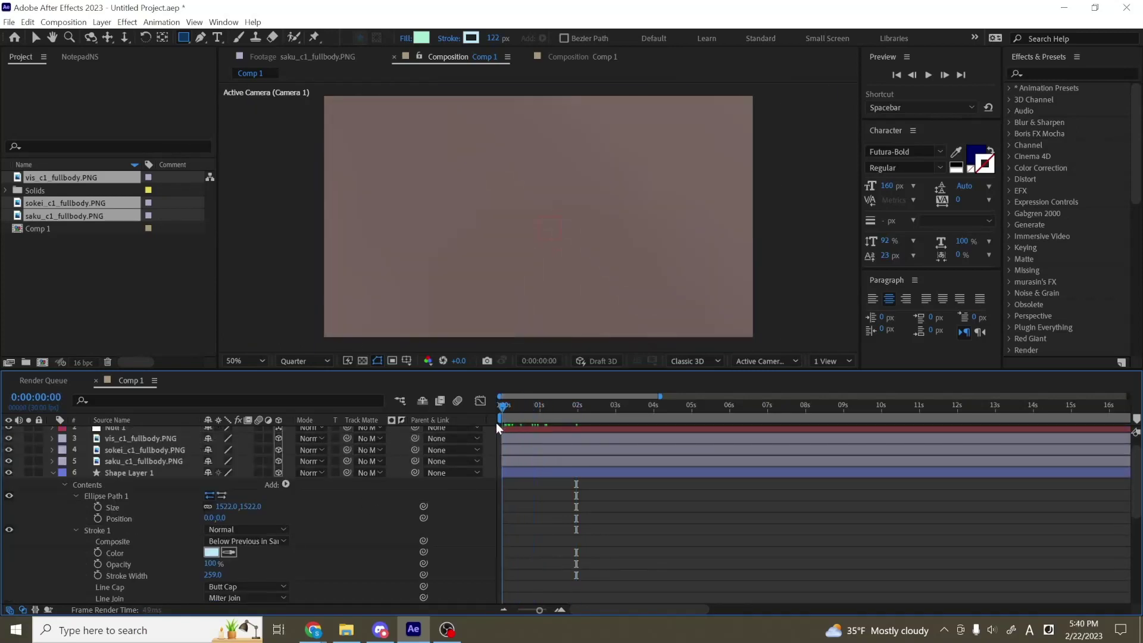
left_click(98, 507)
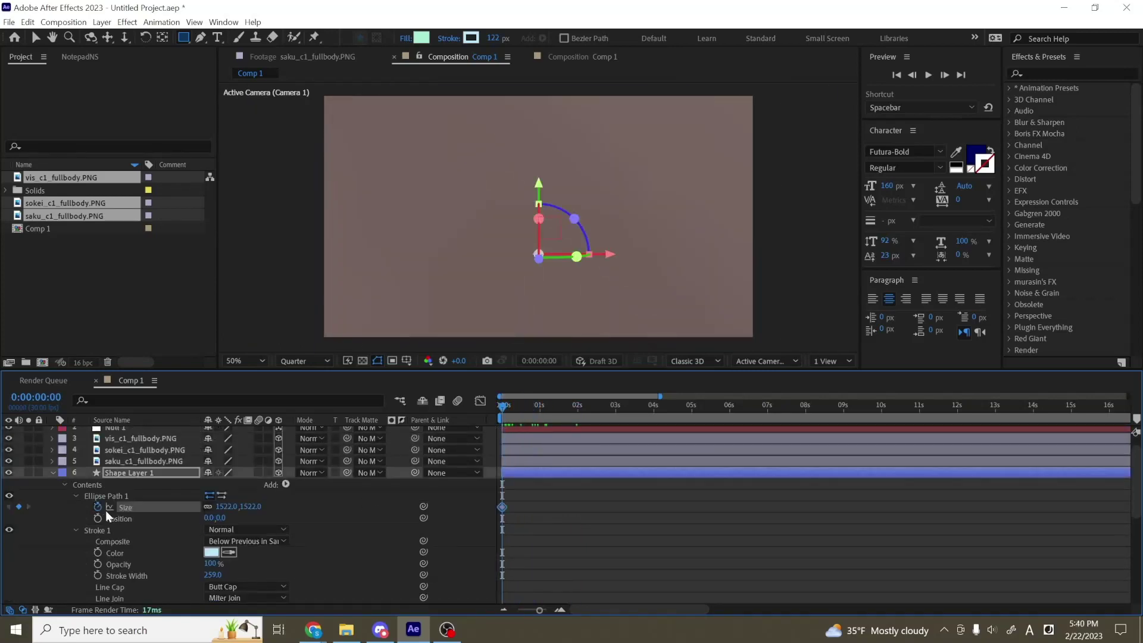
left_click(97, 576)
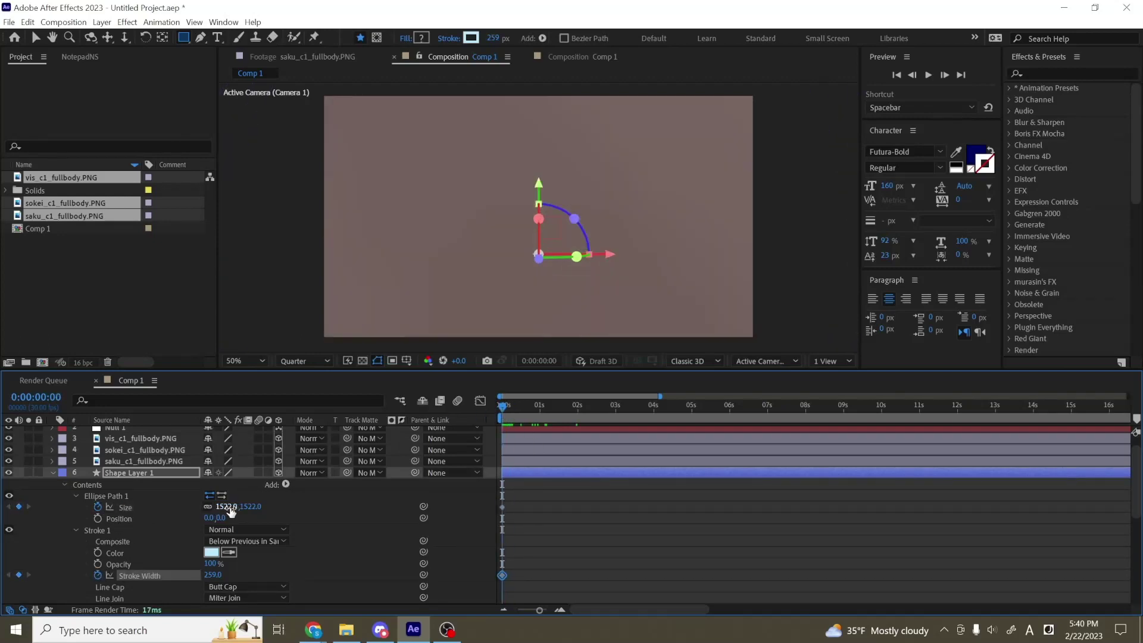
left_click(315, 517)
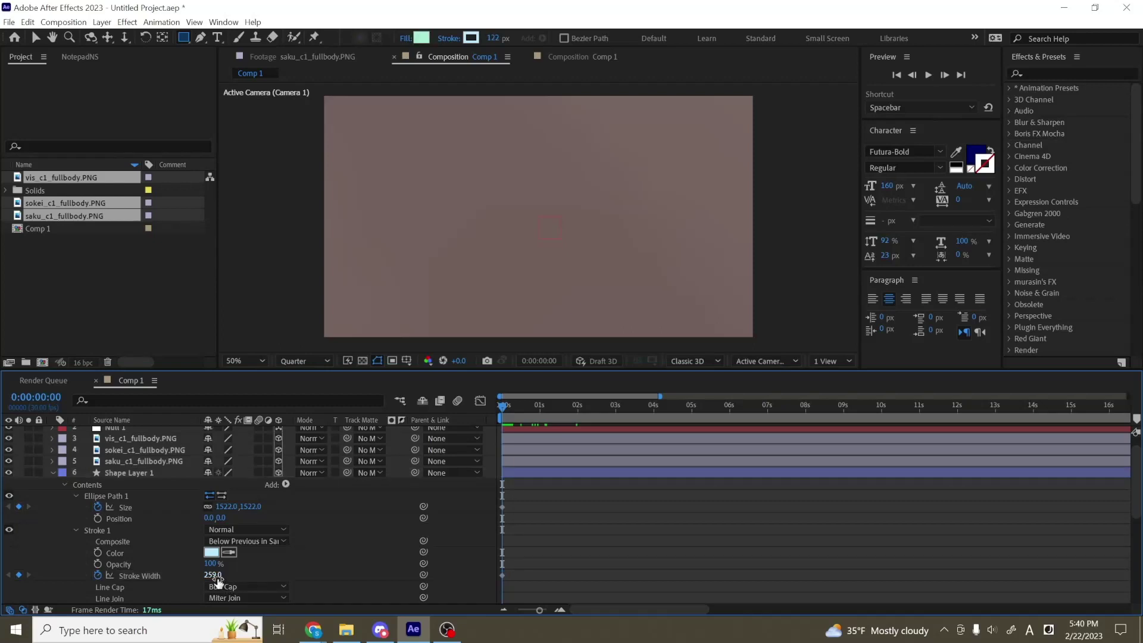
- At 0:00:02:00, add Size and Stroke Width keyframes and enlarge the ellipse's Size to 2855 by 2855
left_click(576, 412)
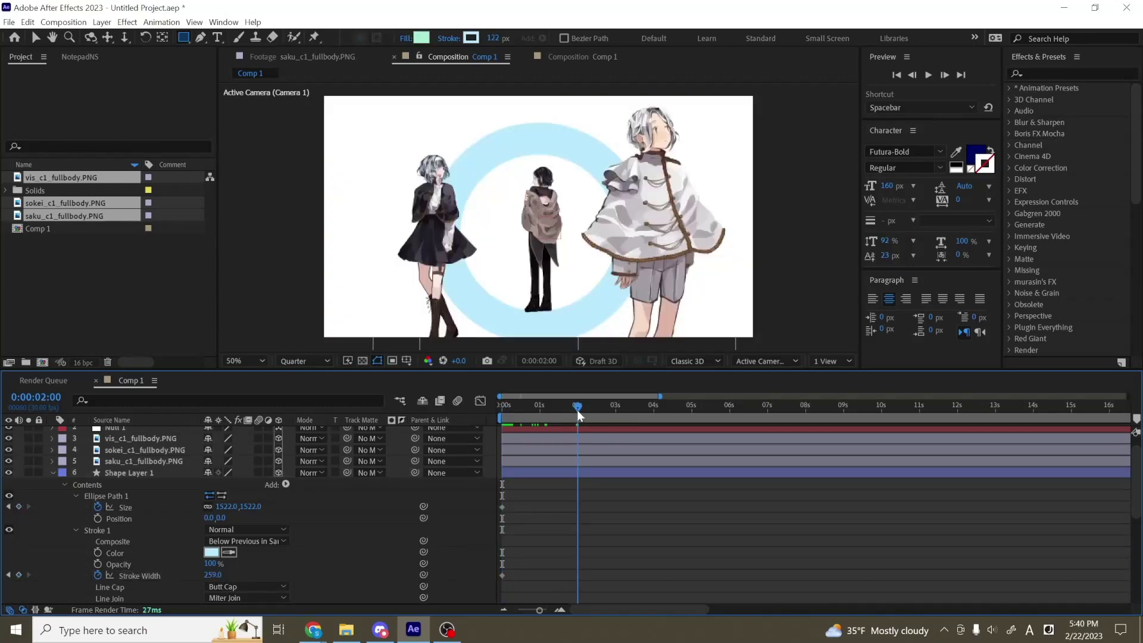
left_click(19, 506)
left_click(18, 574)
left_click_drag(252, 507, 1118, 512)
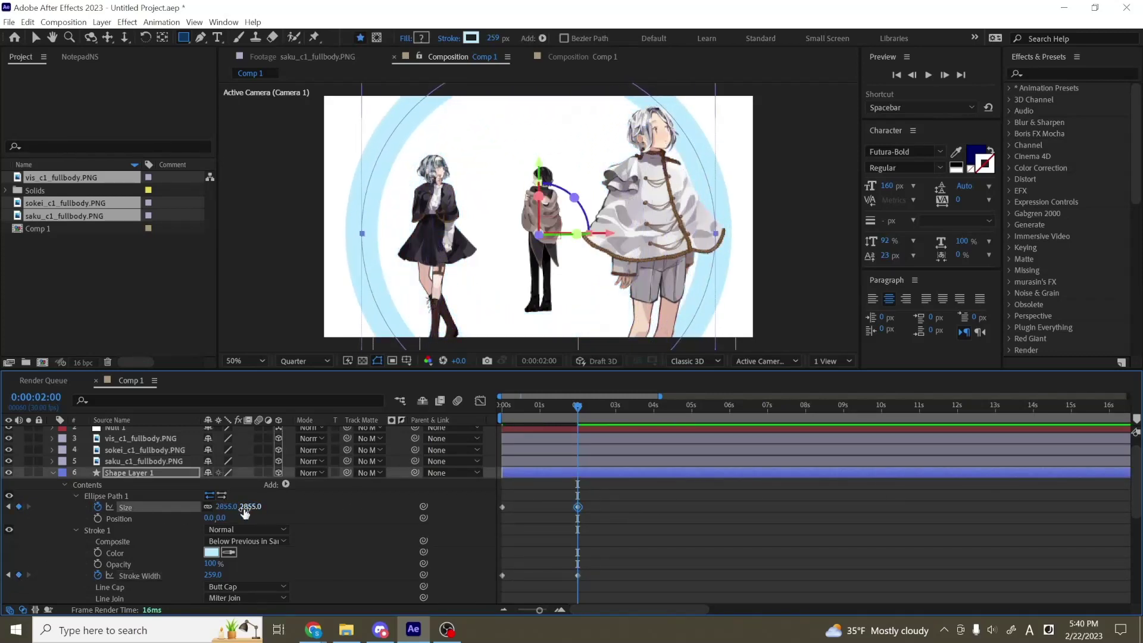
- At 0:00:02:00, enlarge the ellipse's Size to 3446 by 3446 and set its Stroke Width to 0
left_click_drag(244, 510, 596, 530)
left_click(213, 575)
type("0")
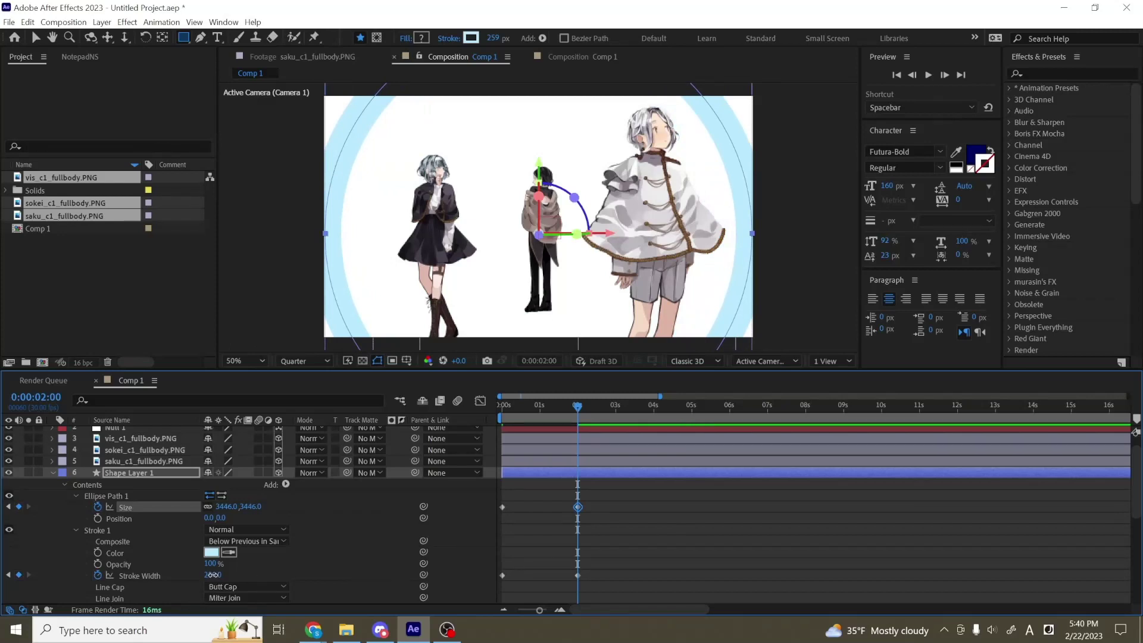
key("Return")
left_click(342, 556)
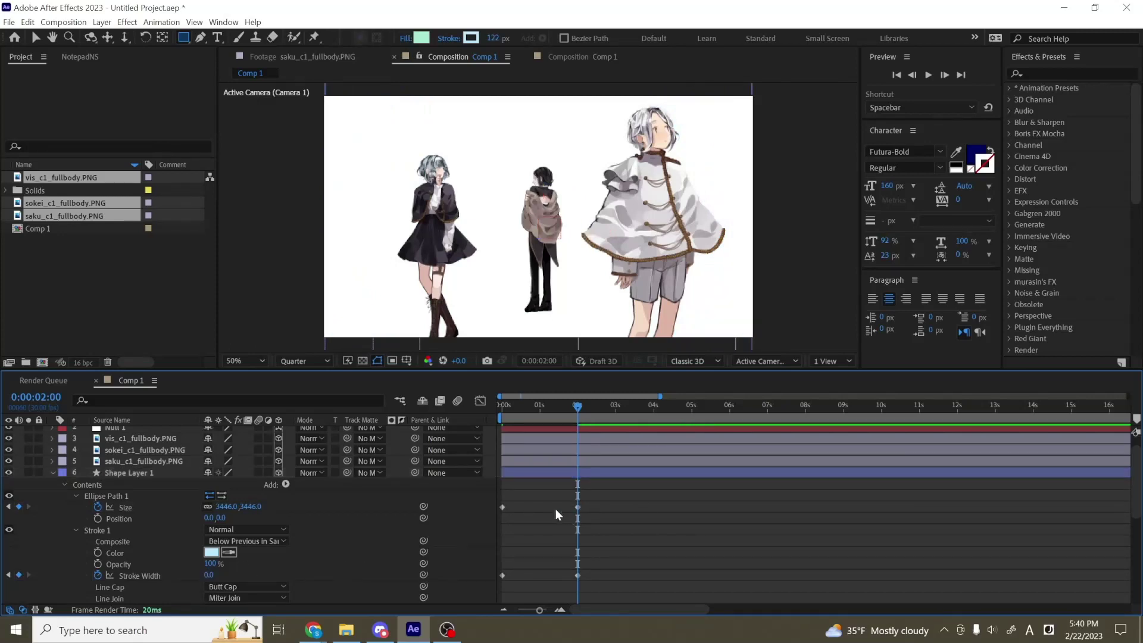
- At 0:00:00:00, reduce the ellipse's Size to 452 by 452
left_click_drag(566, 407, 492, 408)
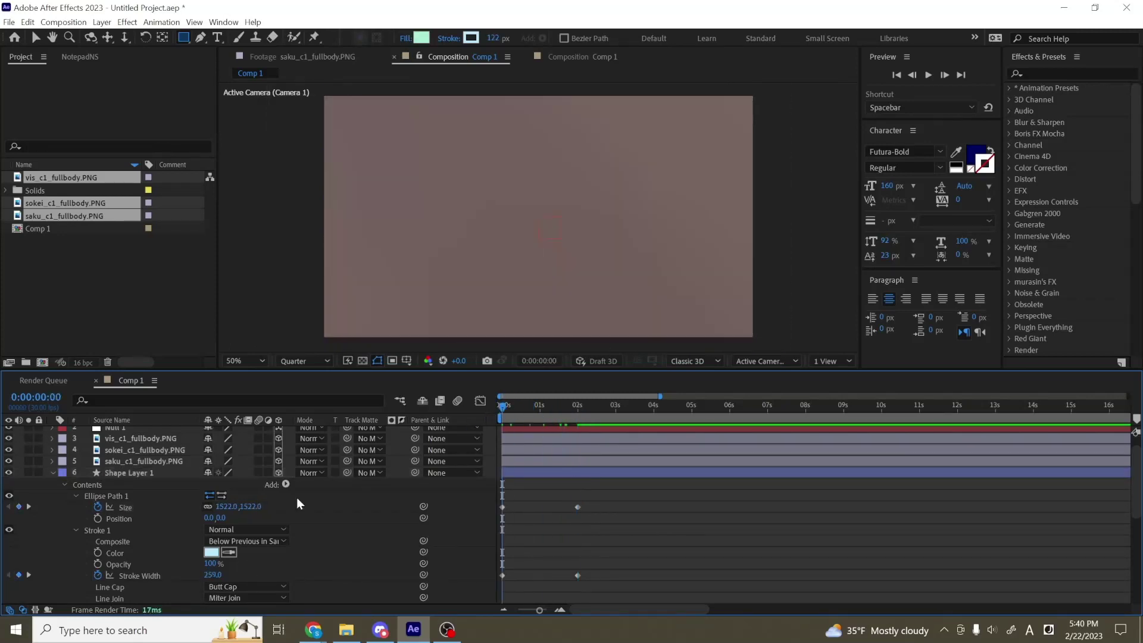
left_click_drag(250, 506, 81, 514)
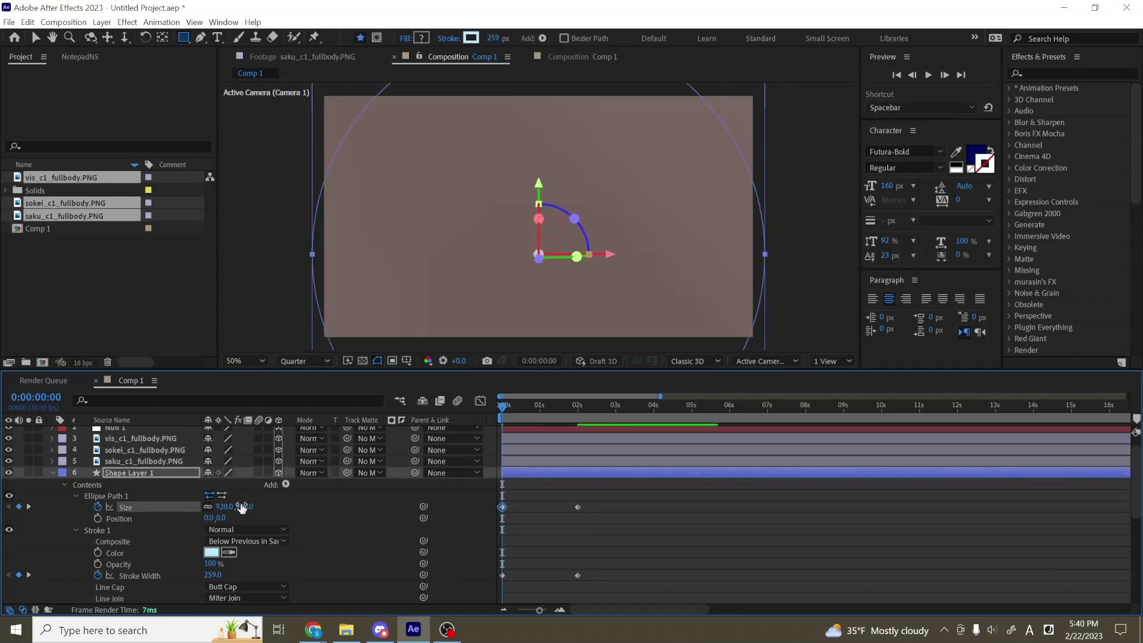
left_click_drag(240, 506, 109, 510)
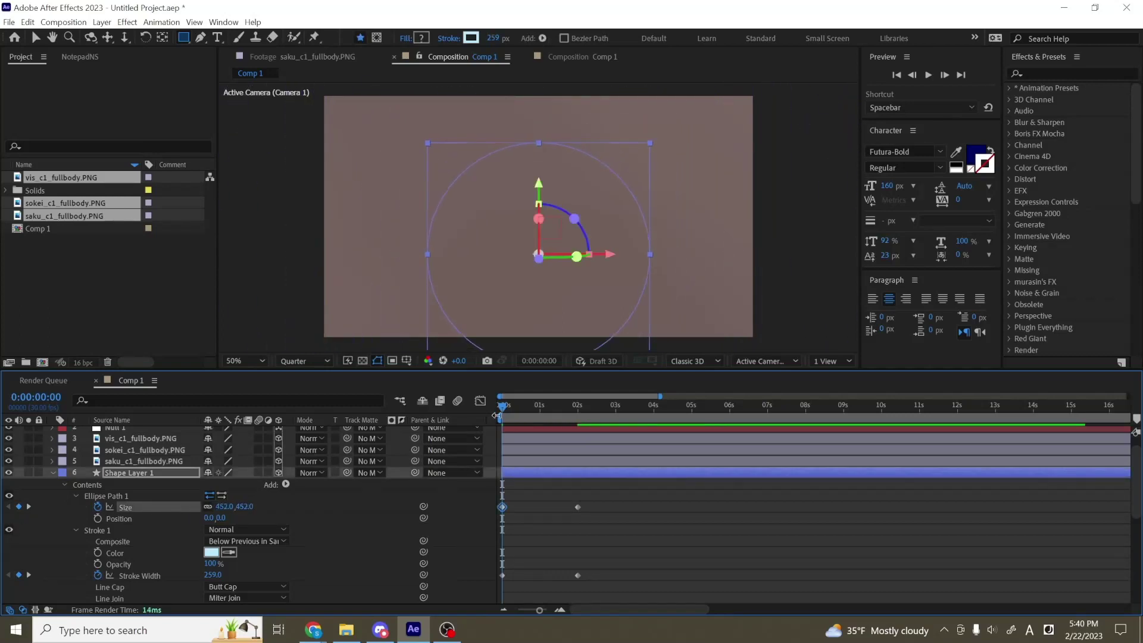
- Apply Easy Ease to all Size and Stroke Width keyframes of the ellipse
mouse_move(502, 406)
left_mouse_down()
mouse_move(576, 428)
mouse_move(505, 442)
mouse_move(559, 451)
left_mouse_up()
left_click_drag(614, 502, 487, 594)
key("F9")
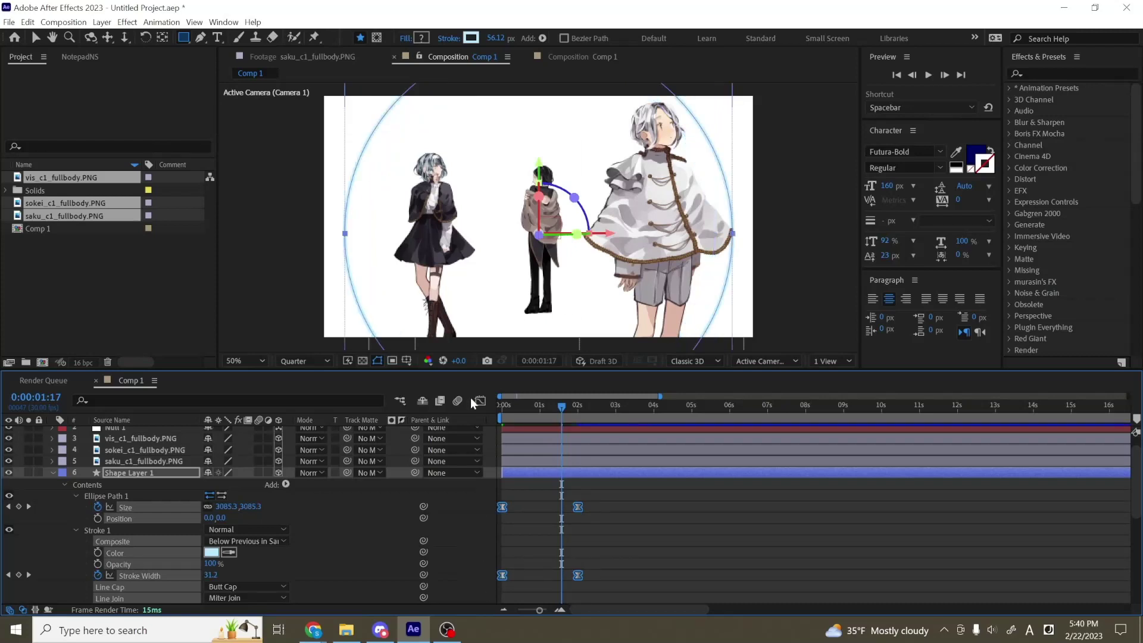
- Reshape the ring's Size and Stroke Width speed curves to peak early, with a long slow ease into the end keyframes
left_click(480, 401)
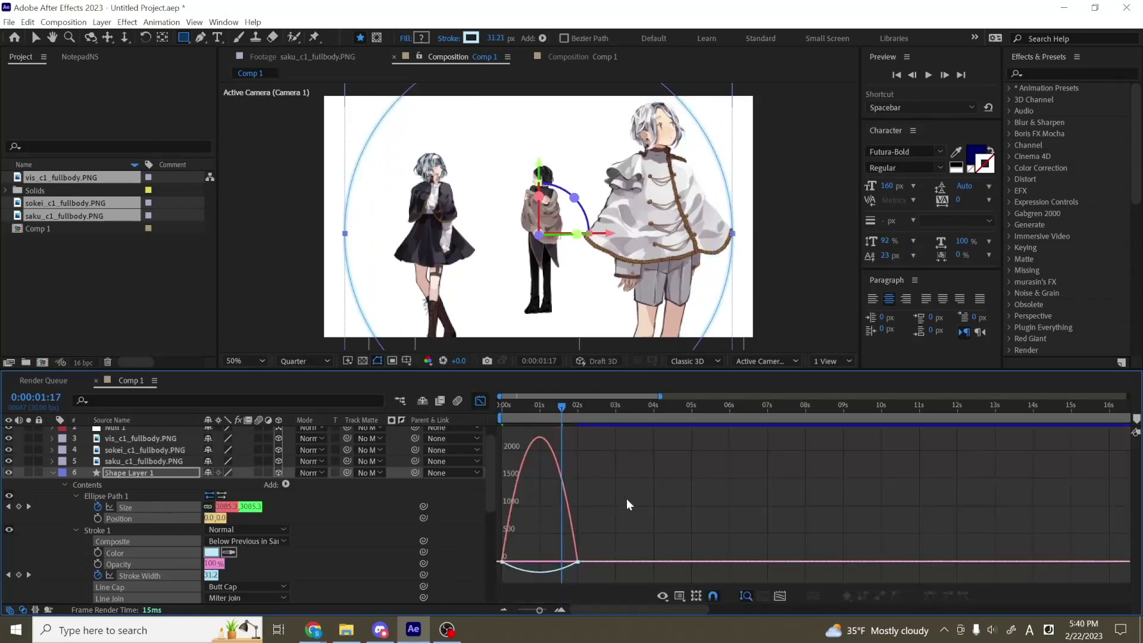
left_click_drag(629, 503, 459, 587)
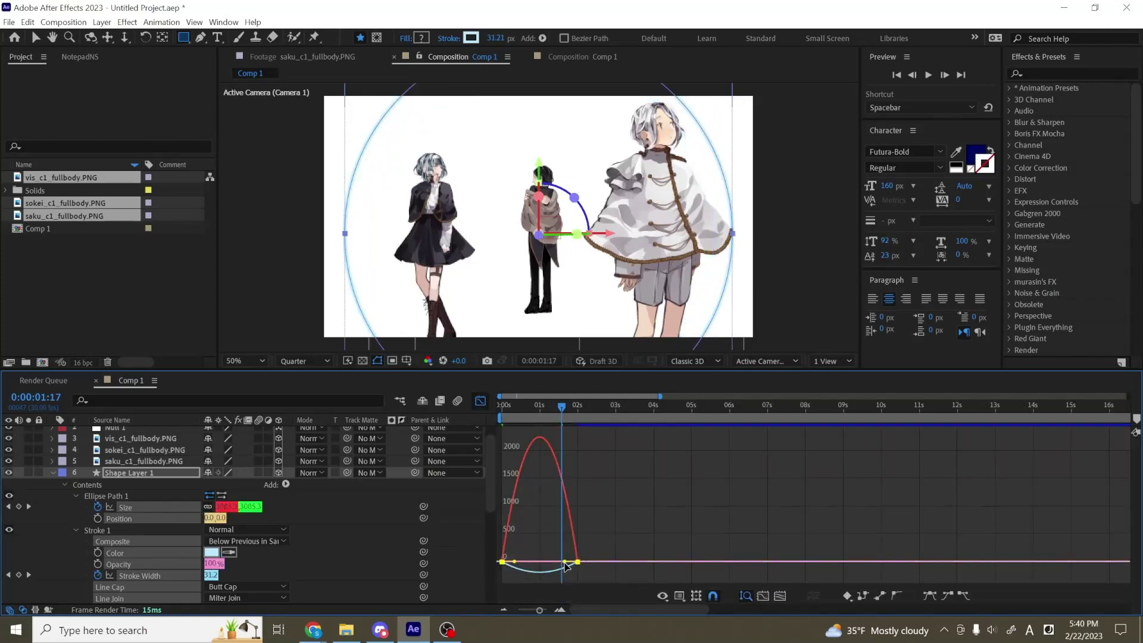
left_click_drag(565, 566, 536, 568)
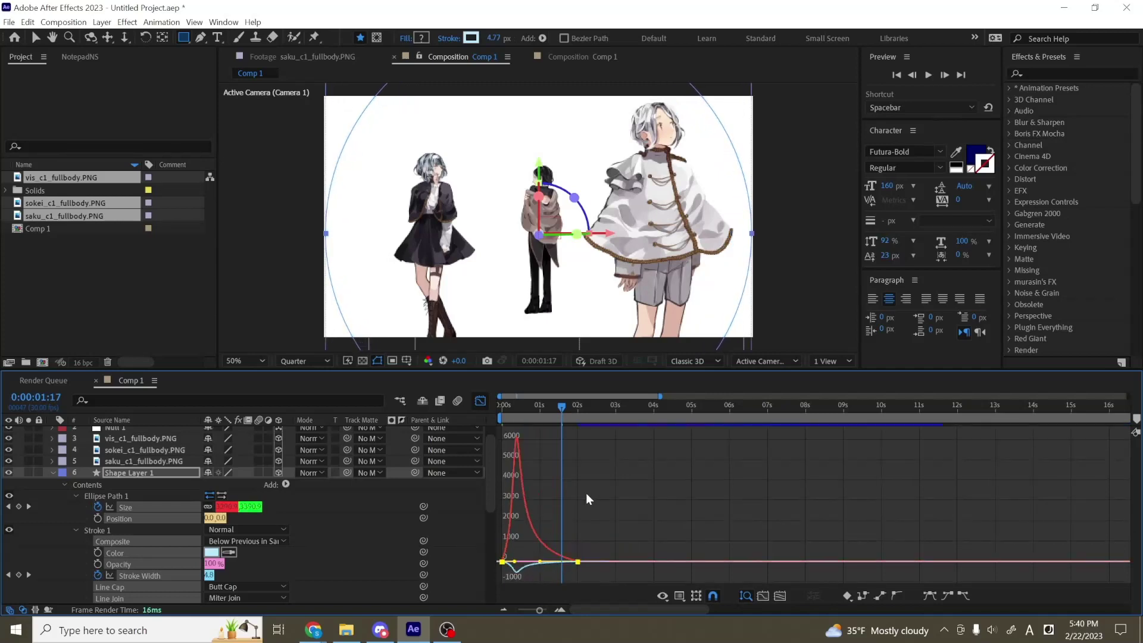
left_click(548, 484)
- Return to the layer bar view and play back the expanding ring from the start to check its timing
left_click_drag(538, 405, 462, 413)
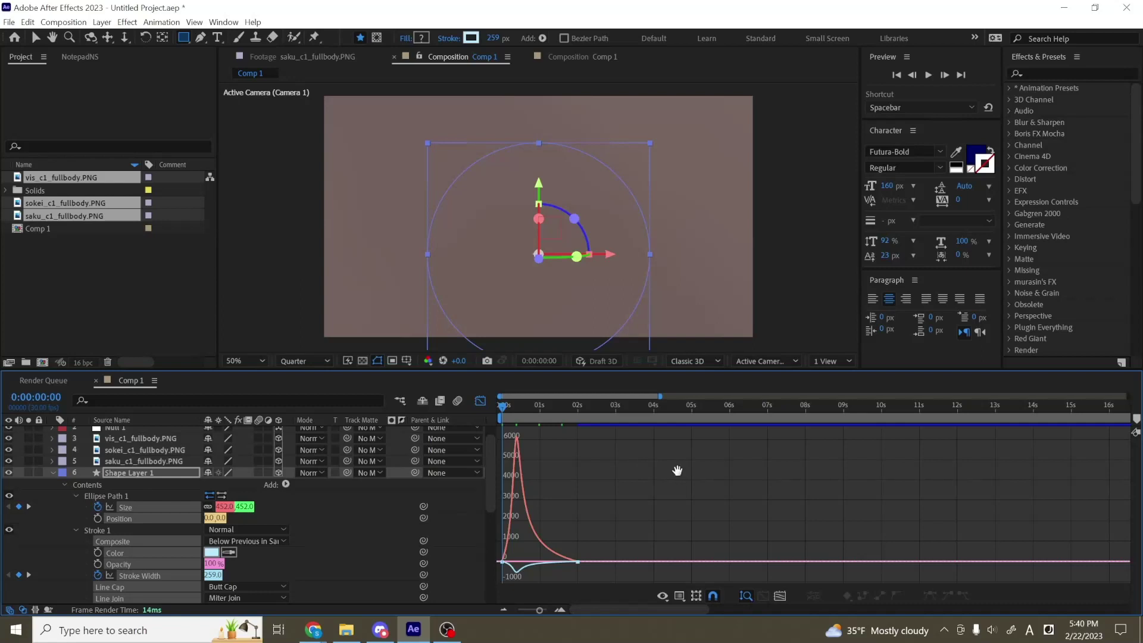
key("space")
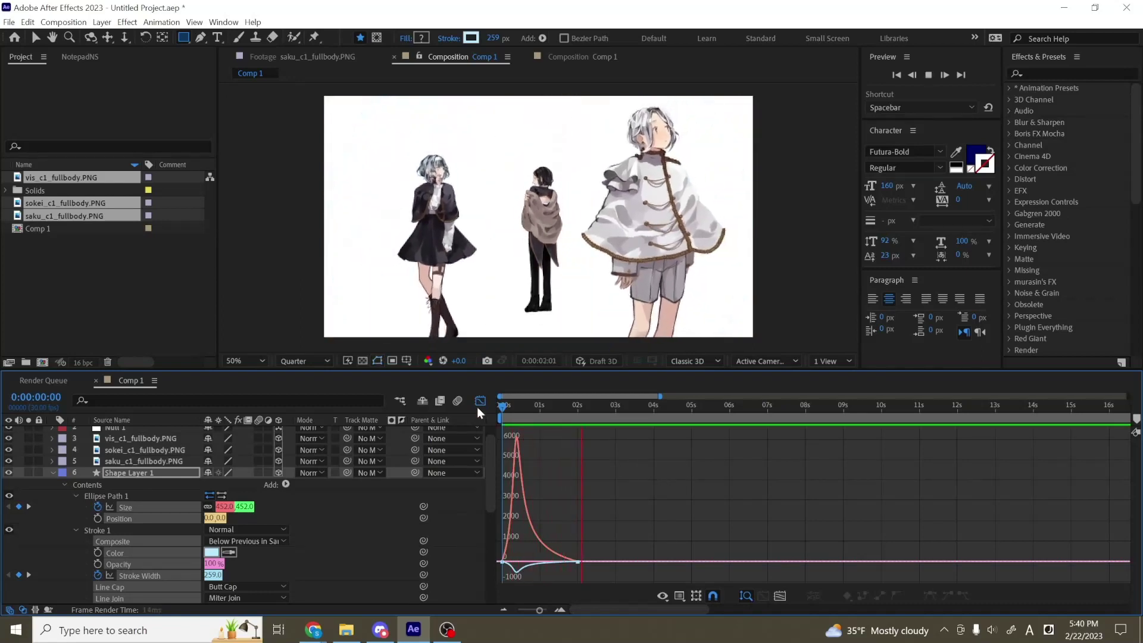
left_click(478, 403)
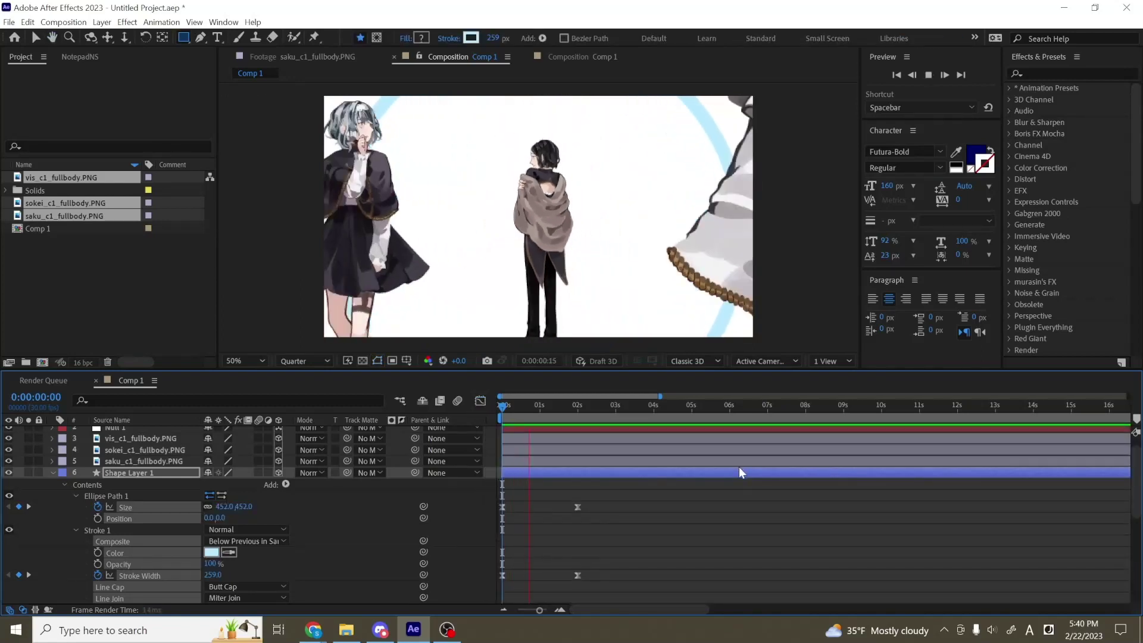
key("space")
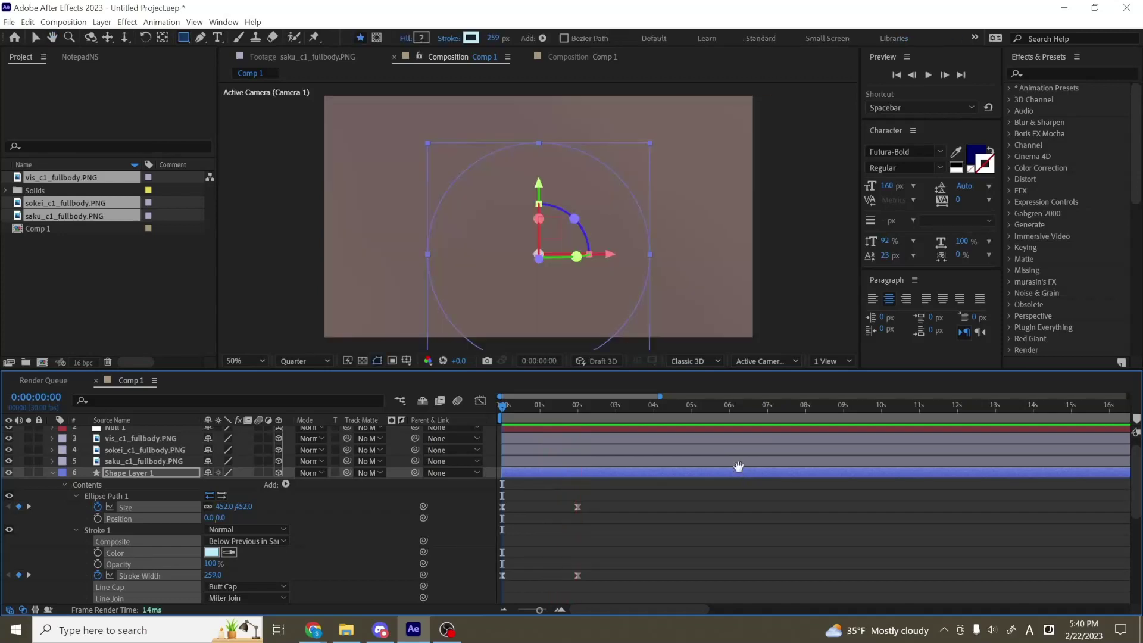
key("space")
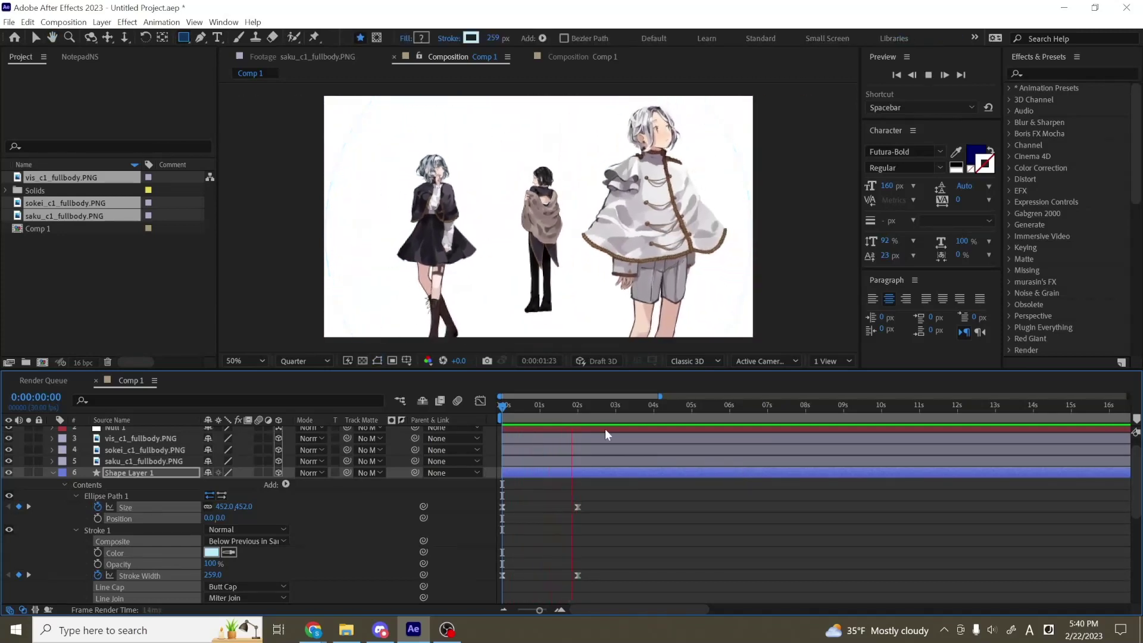
key("space")
mouse_move(505, 409)
left_mouse_down()
mouse_move(560, 444)
mouse_move(552, 409)
mouse_move(506, 423)
mouse_move(568, 448)
left_mouse_up()
left_click(614, 500)
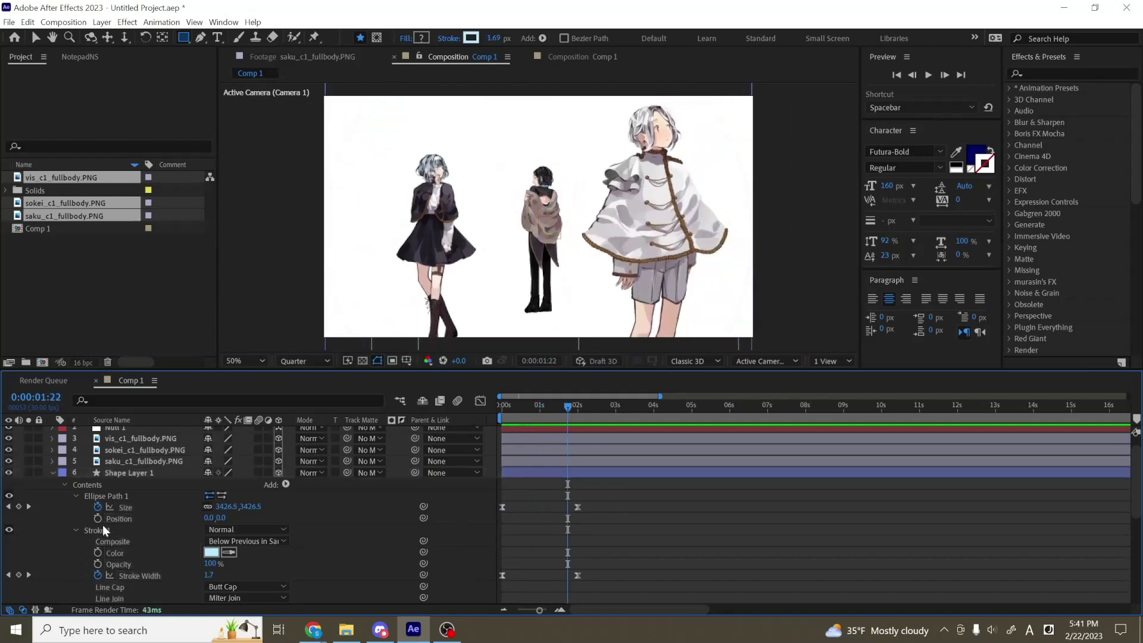
- Trim the Camera 1 and Null 1 layers to end at 0:00:02:00
left_click(29, 507)
key("s")
key("s")
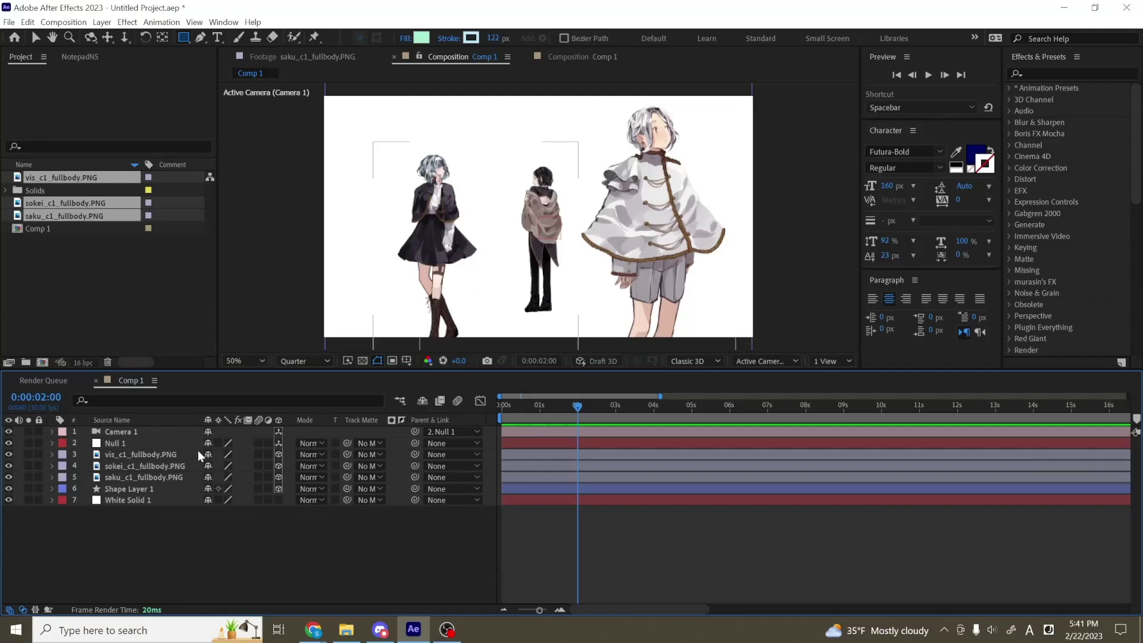
left_click(144, 433)
left_click(135, 445, "ctrl")
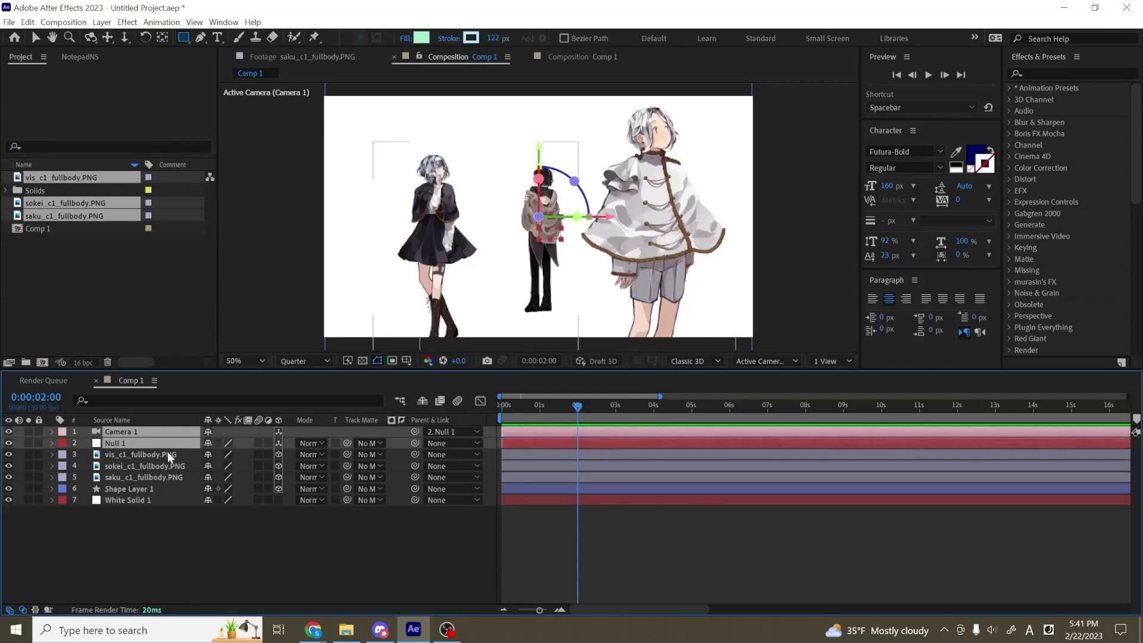
key("alt+bracketright")
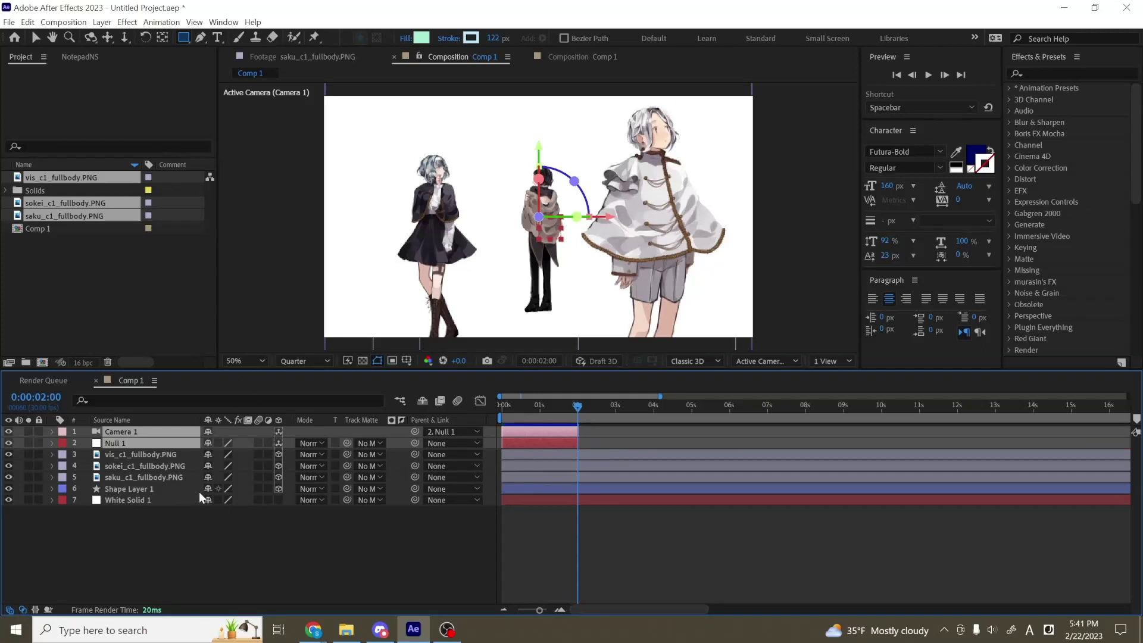
- Duplicate the trimmed camera and null, and shift the copies to start at 0:00:02:00
key("ctrl+d")
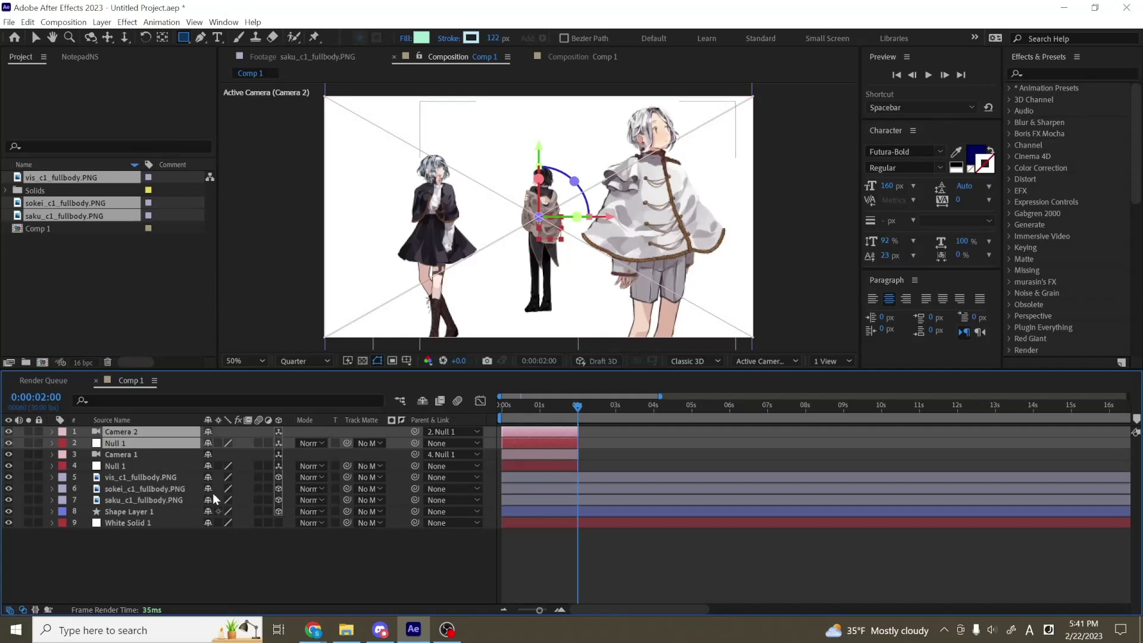
key("bracketleft")
left_click(562, 607)
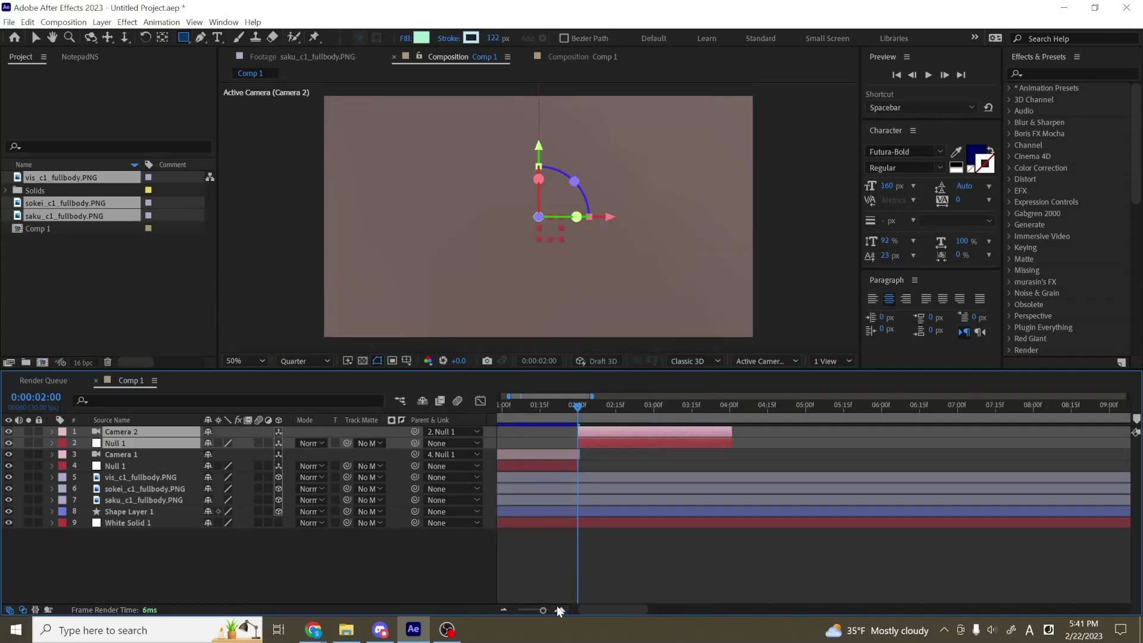
- Replace the duplicated null's X, Y and Z Position keyframes with single new ones at 0:00:04:00
key("p")
left_click(57, 499)
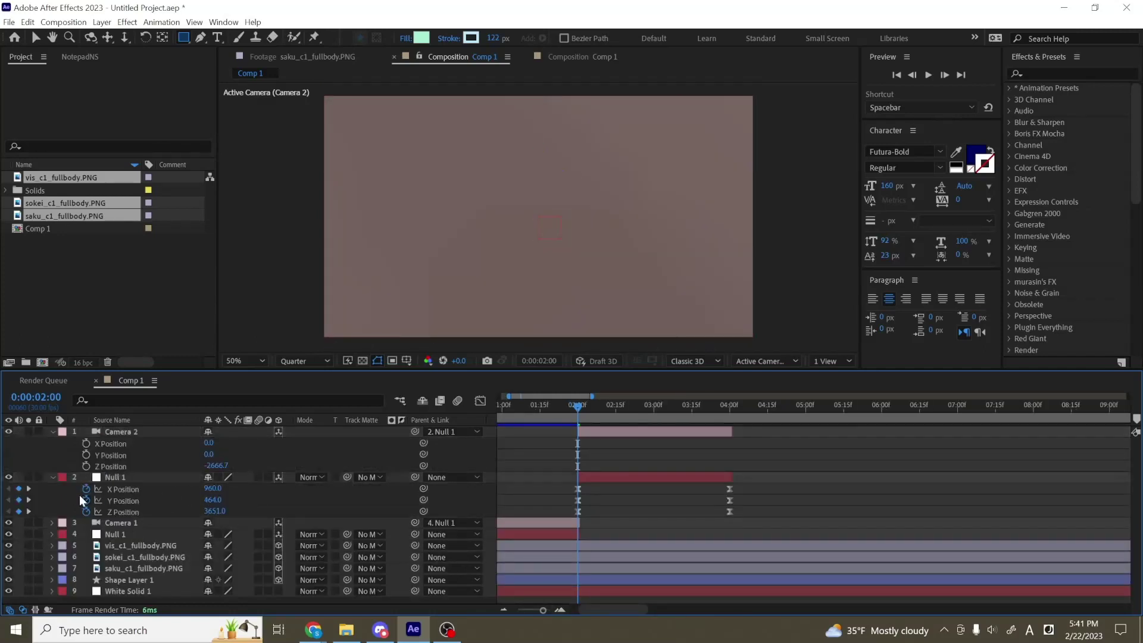
left_click(28, 488)
left_click(146, 488)
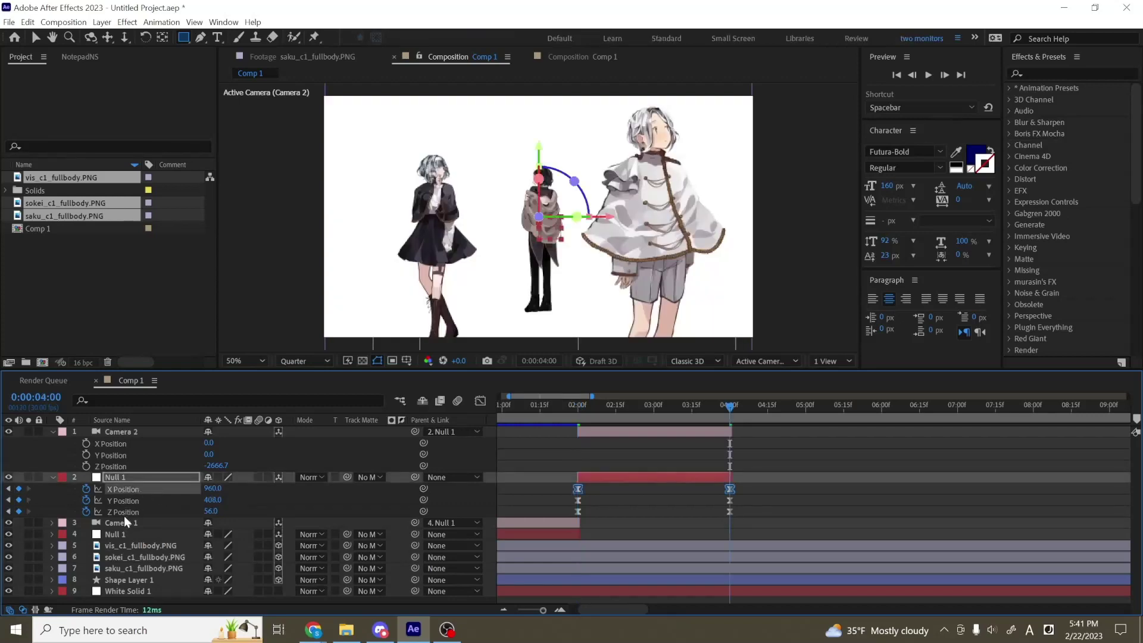
left_click(124, 512, "shift")
left_click(87, 512)
left_click(87, 512)
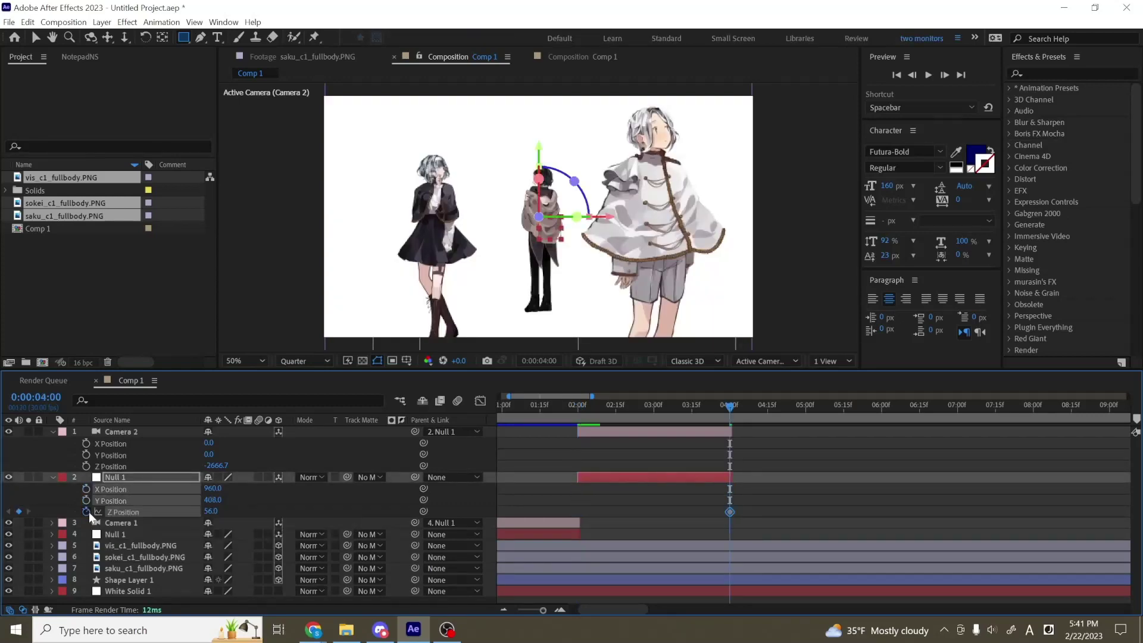
- At 0:00:04:00, move the null to about X 521, Y 297, Z 2048, framing the black-caped character up close
left_click_drag(213, 511, 840, 515)
left_click_drag(218, 488, 4, 518)
left_click_drag(216, 513, 561, 516)
left_click_drag(213, 488, 457, 513)
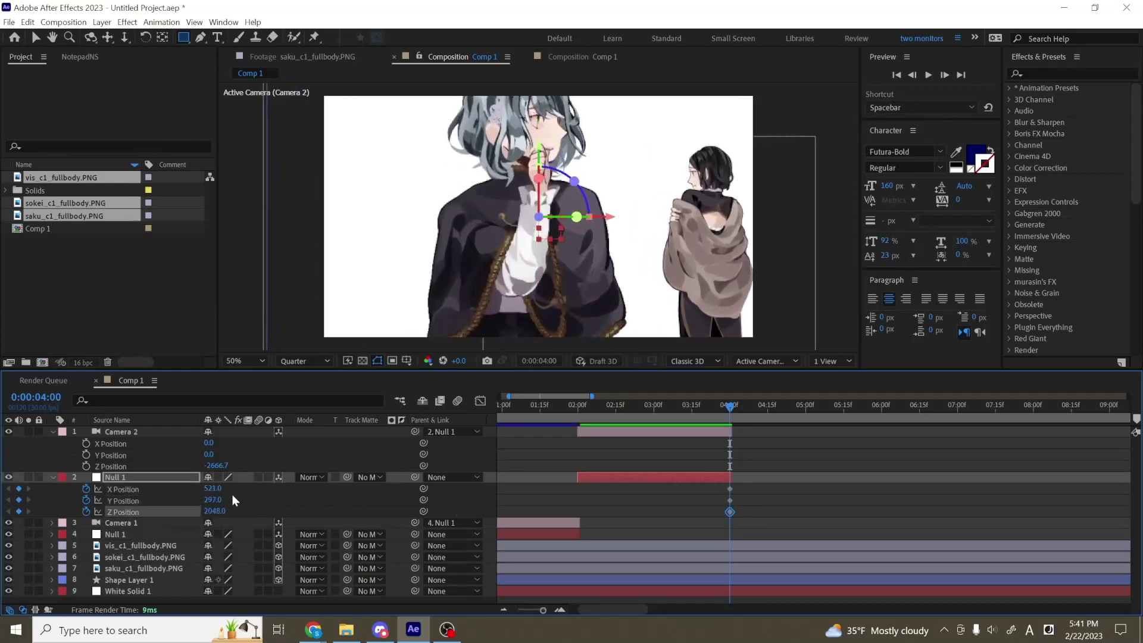
- Keyframe the duplicated null's X Position at 162 at 0:00:02:00 and apply Easy Ease to all its position keyframes
left_click_drag(213, 489, 1, 522)
left_click(577, 408)
left_click_drag(762, 489, 507, 520)
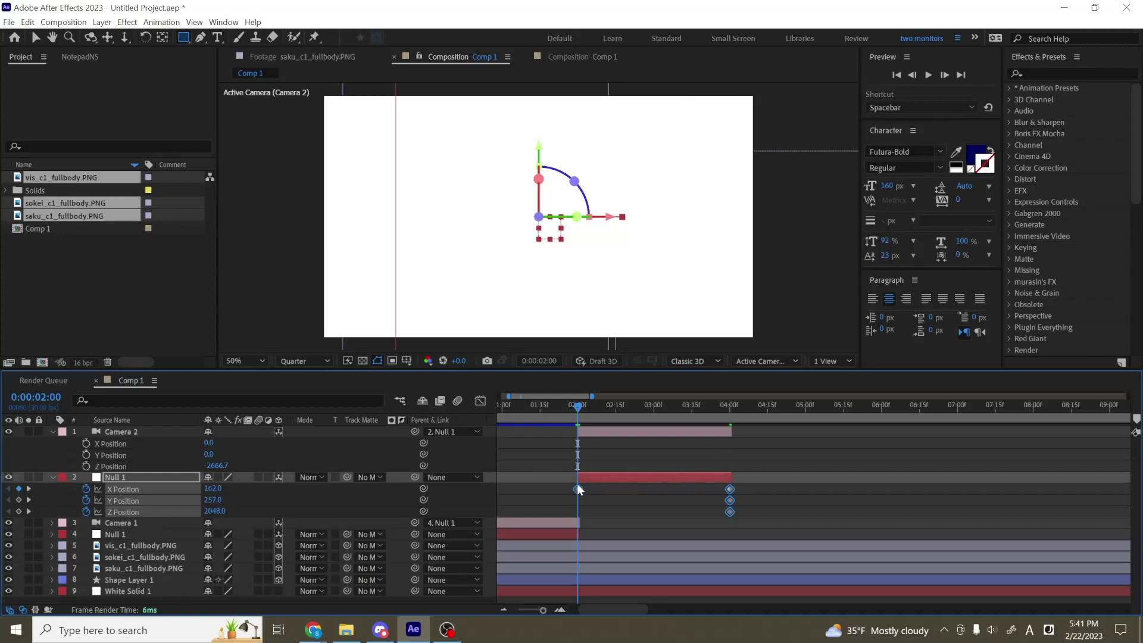
key("F9")
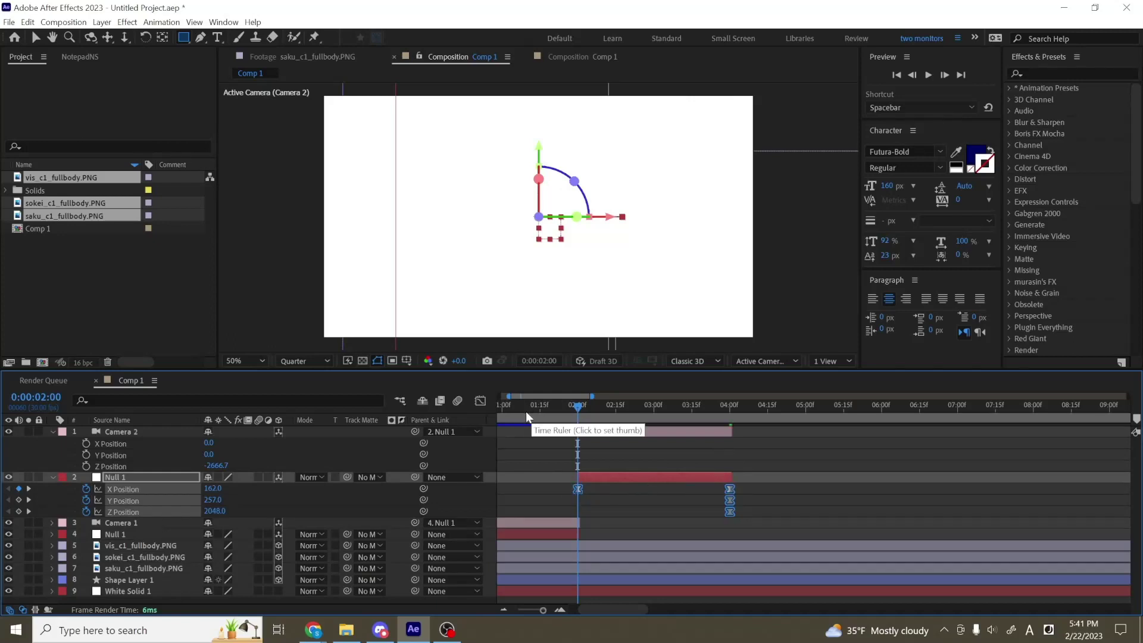
- Reshape the second null's X Position speed curve into an early peak with a long ease-out, and return to layer bars
left_click(481, 405)
left_click_drag(791, 492, 518, 588)
left_click_drag(703, 572, 641, 573)
left_click_drag(741, 540, 696, 577)
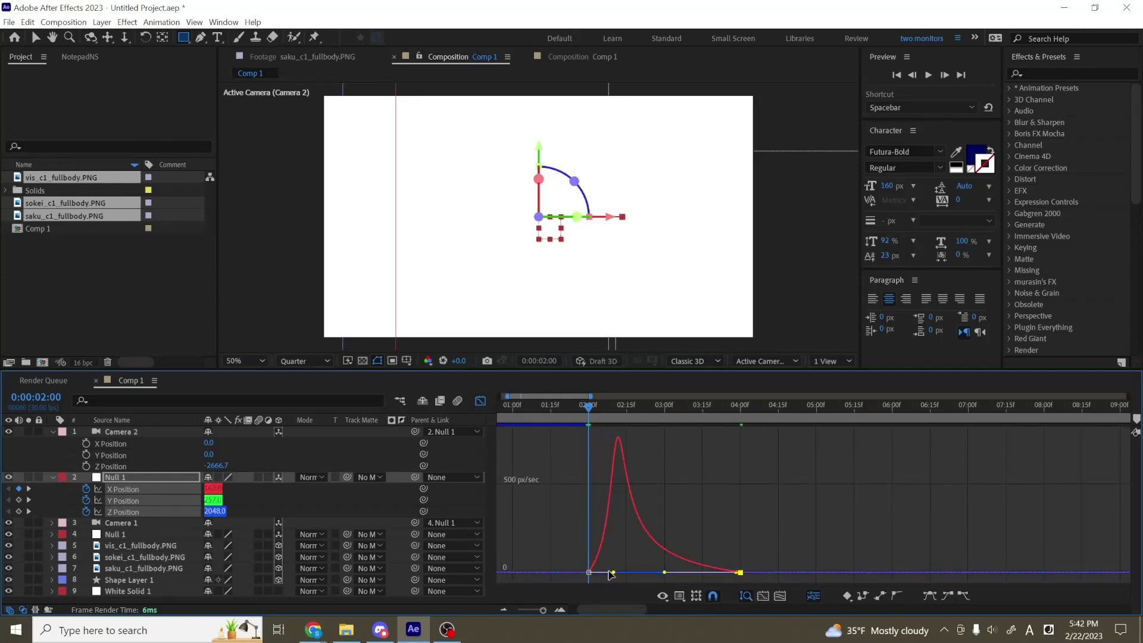
left_click(479, 402)
left_click(503, 610)
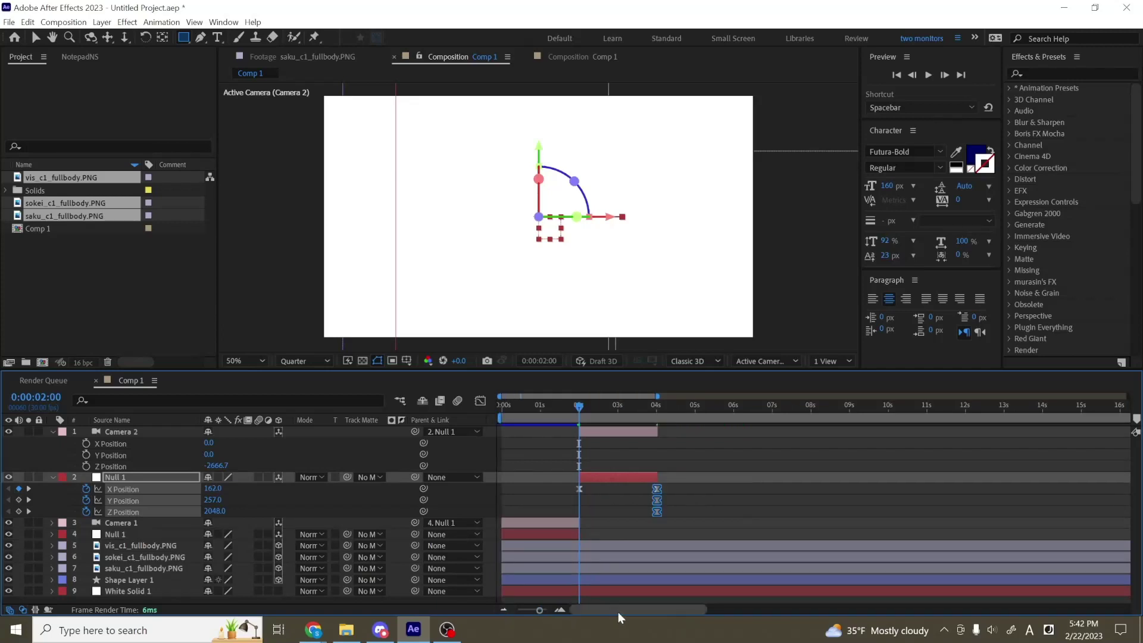
- Play back the composition from the start to check the transition between the two camera shots
left_click(545, 453)
left_click_drag(527, 407, 483, 415)
key("space")
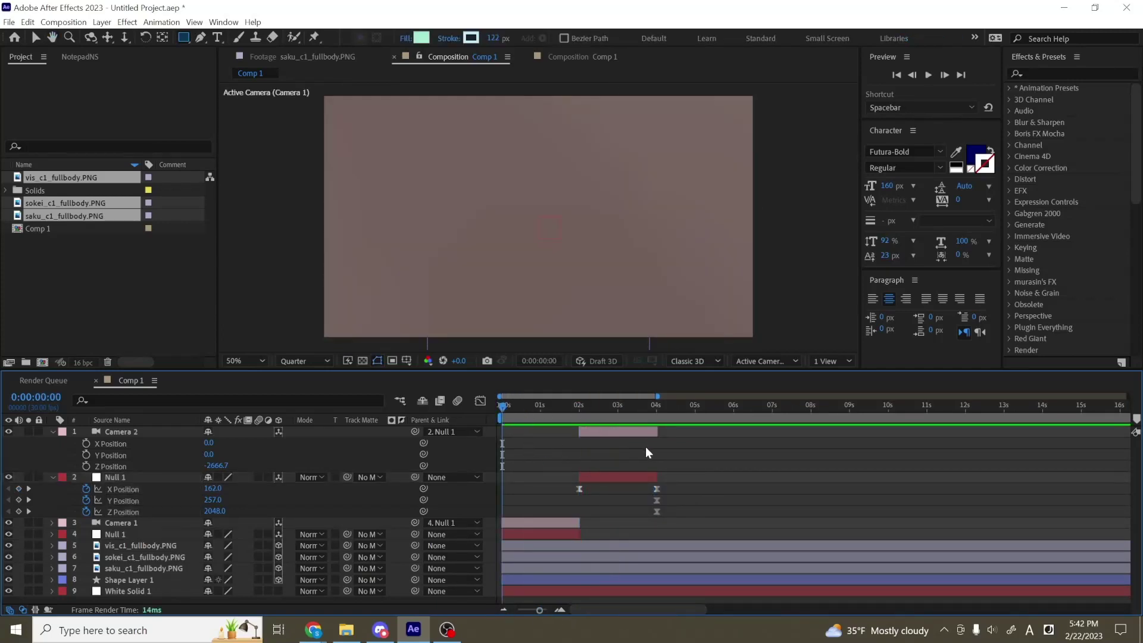
key("space")
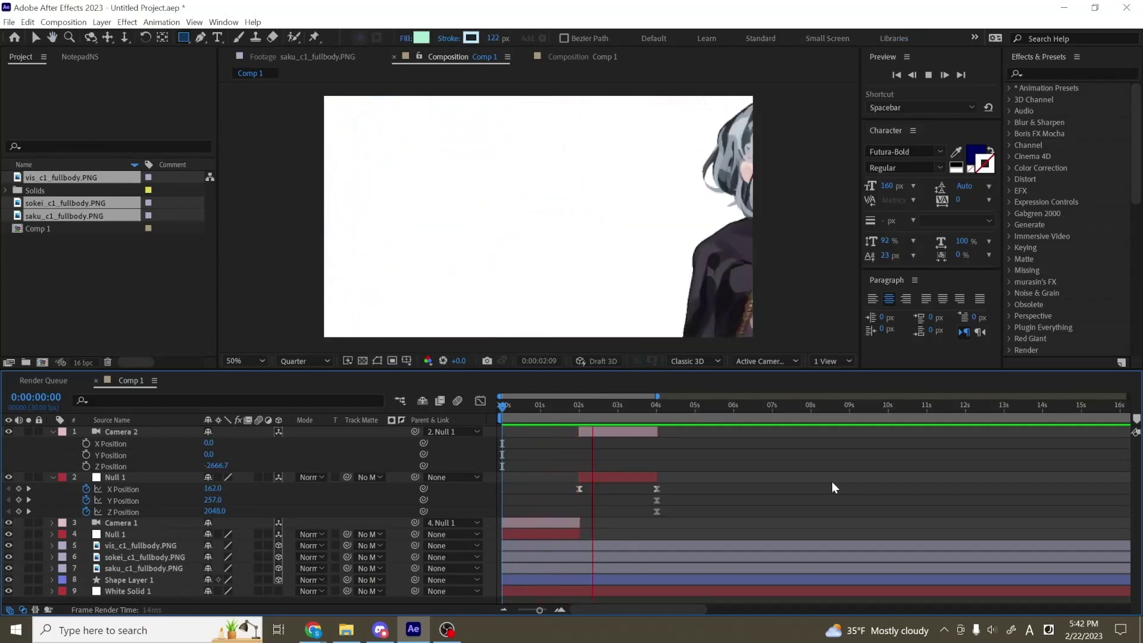
key("space")
- Enable motion blur on all layers that support it and for the composition, and collapse the layer properties
key("ctrl+a")
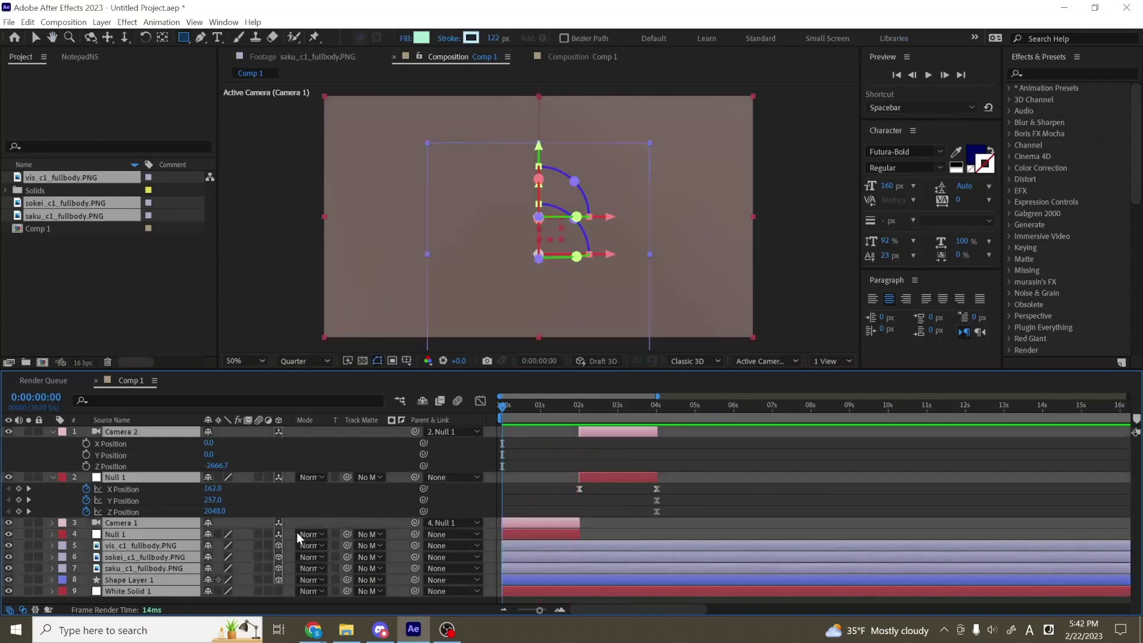
left_click(259, 478)
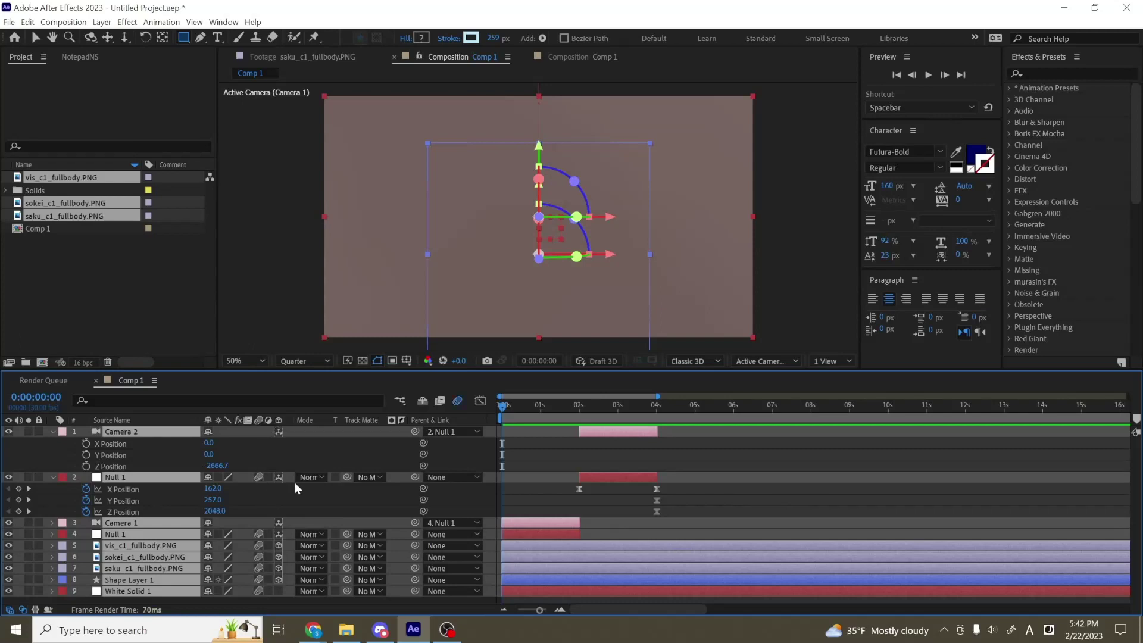
left_click(333, 505)
key("s")
key("s")
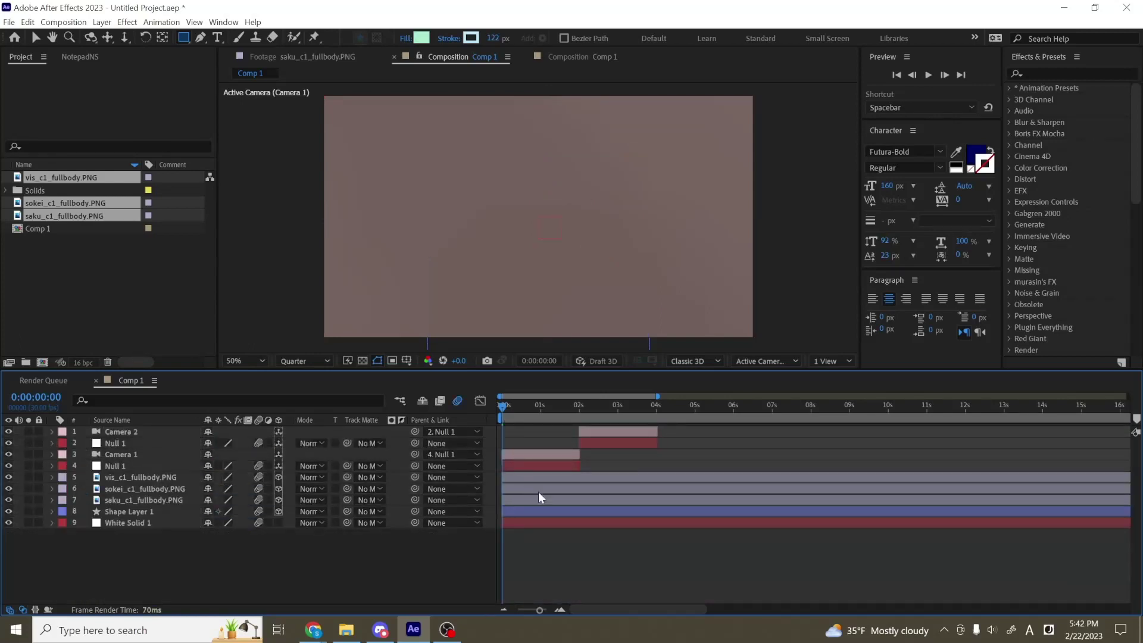
- Play and scrub through both camera moves to examine the motion blur and the second shot's framing
key("space")
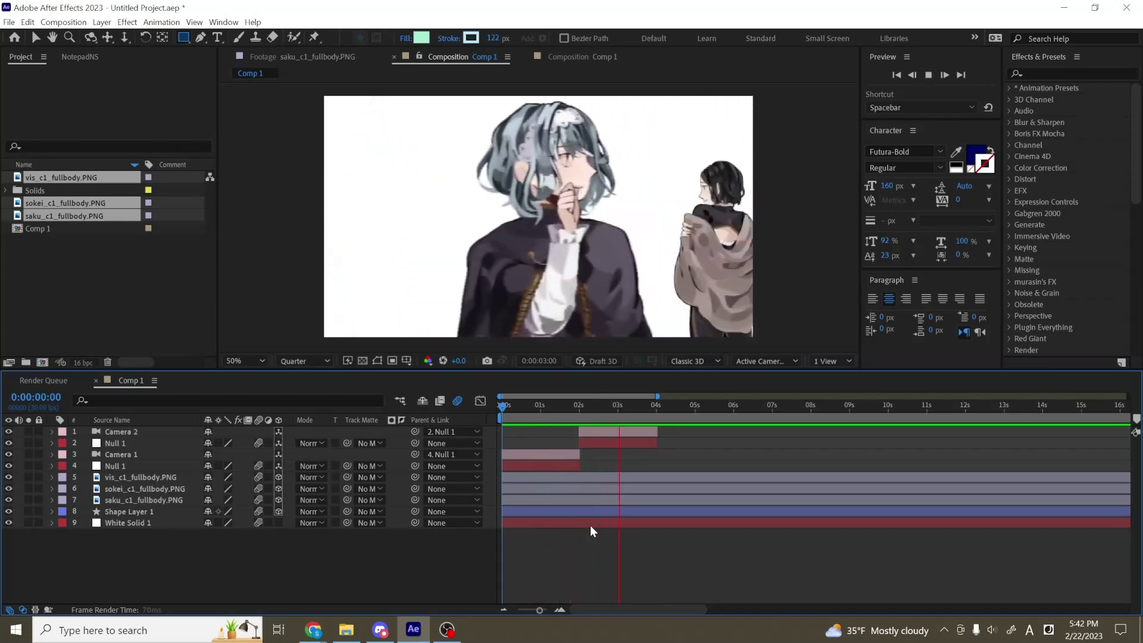
key("space")
key("space")
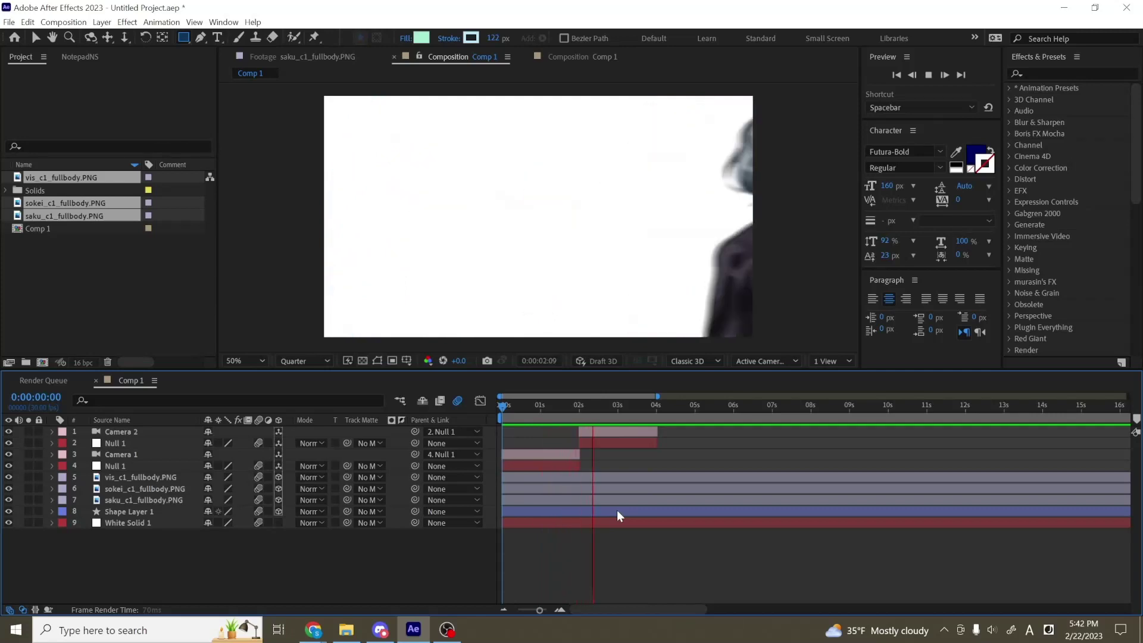
left_click_drag(503, 406, 616, 458)
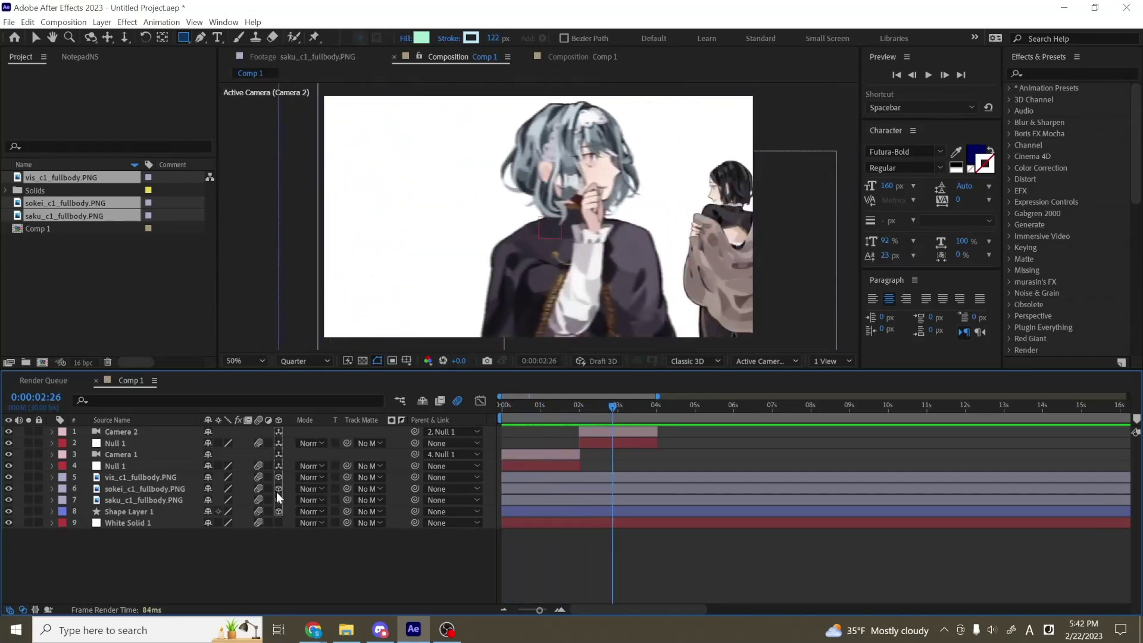
left_click_drag(591, 413, 630, 415)
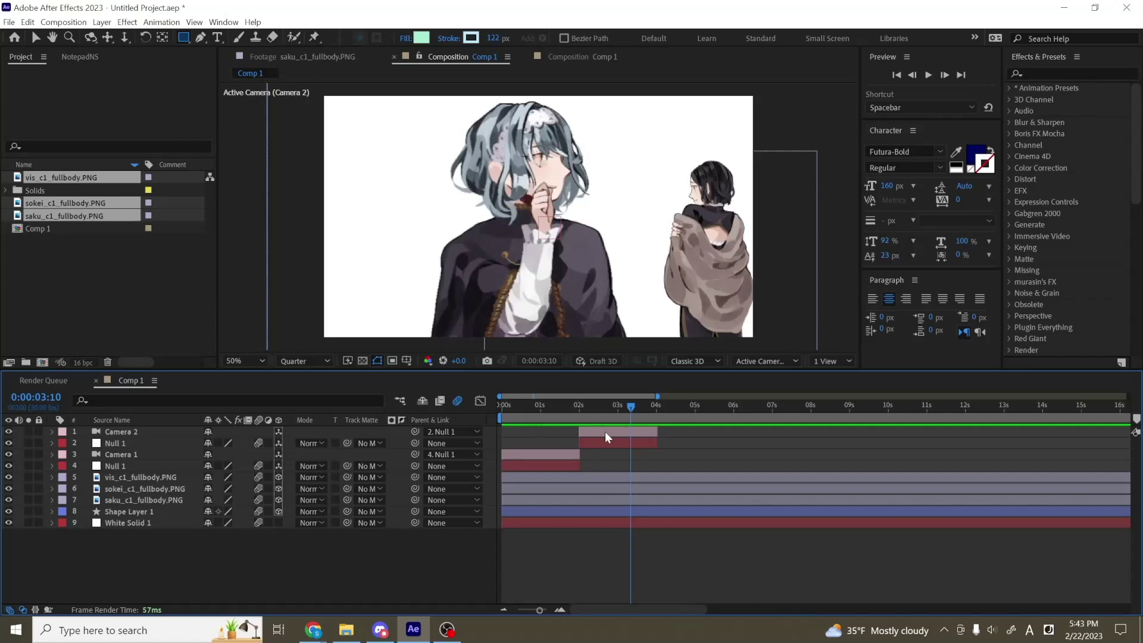
left_click_drag(538, 412, 491, 413)
key("Home")
key("space")
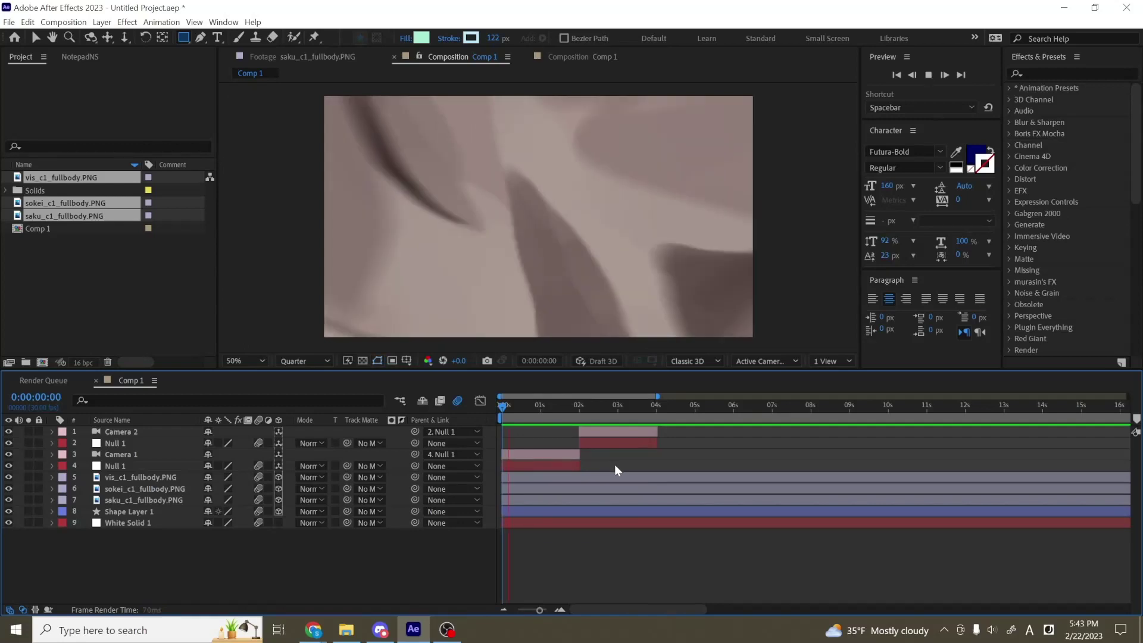